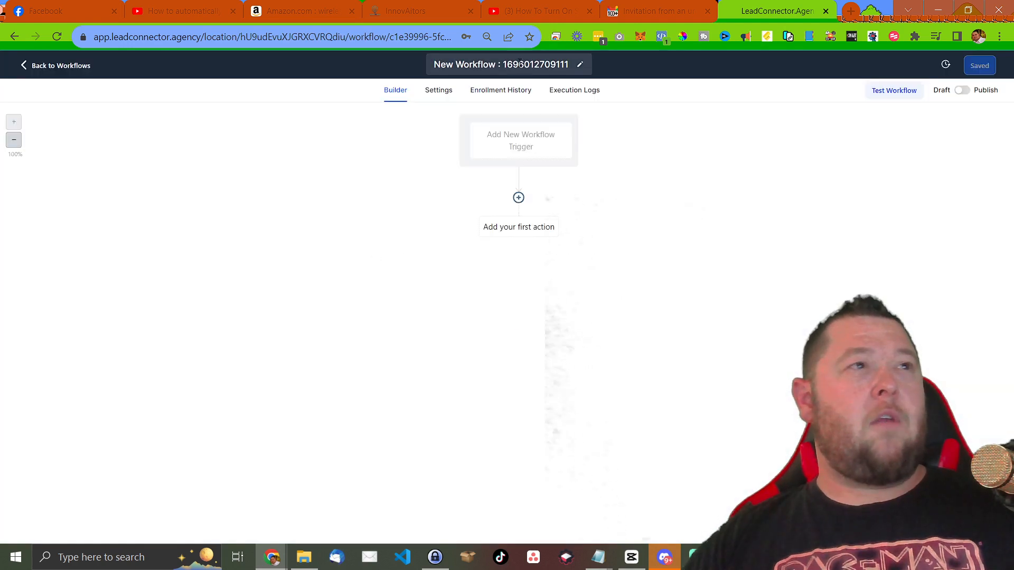
- Rename the new workflow as "Missed Call Text Back"
click(519, 64)
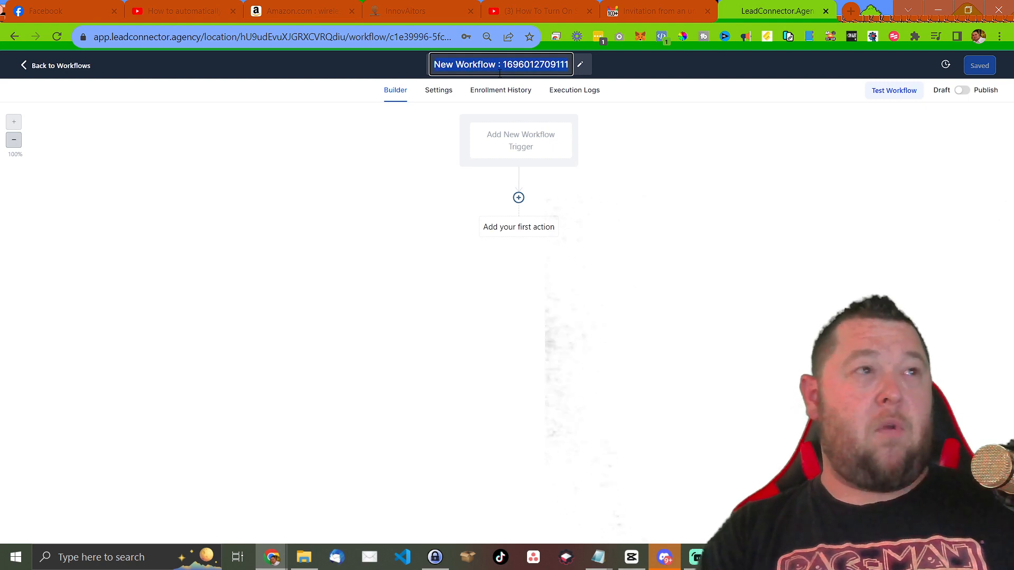
text(Missed Call )
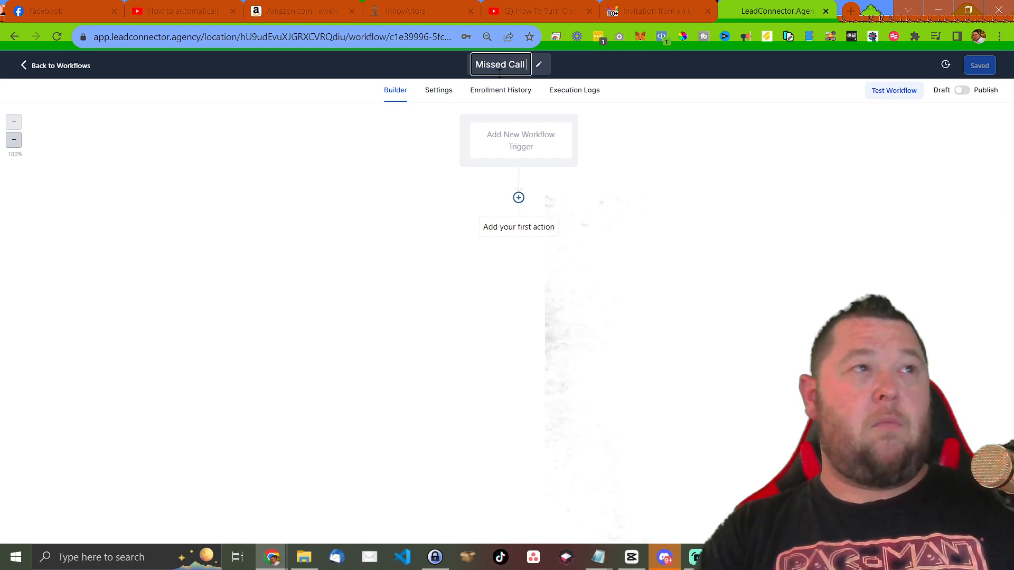
text(Text Back)
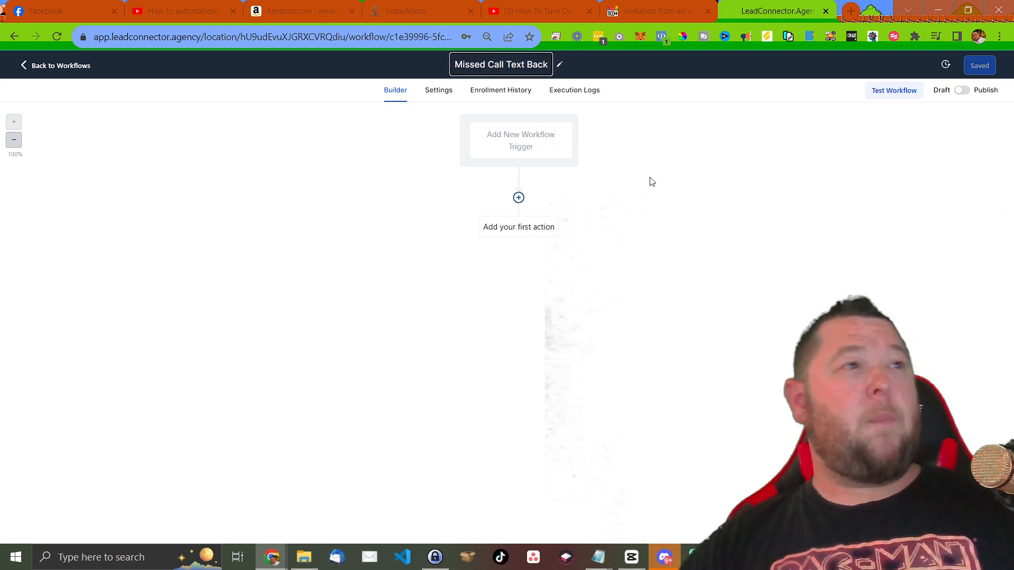
key(Return)
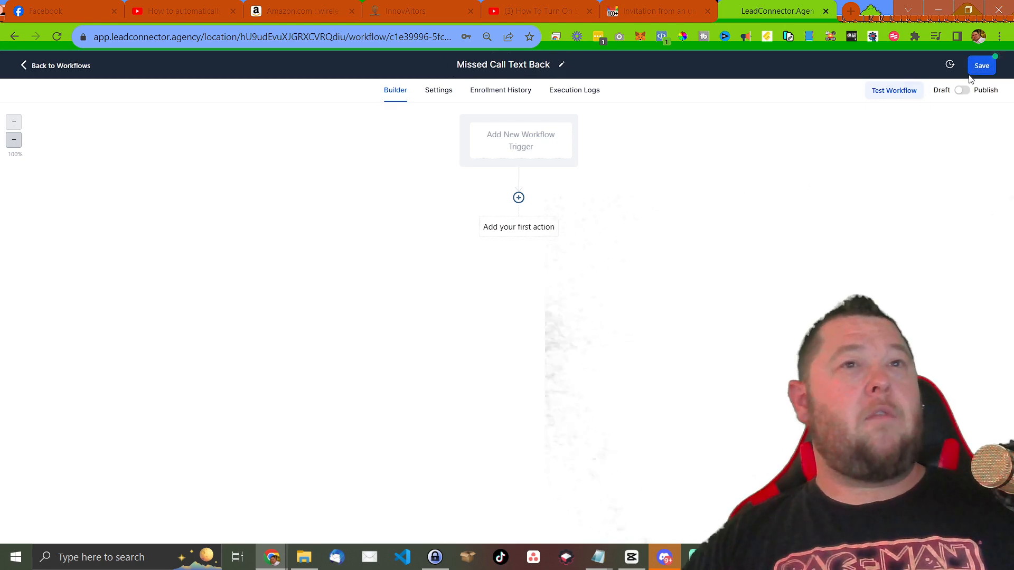
- Start adding a workflow trigger, search the triggers for "con", and look through the full list of available triggers
click(534, 149)
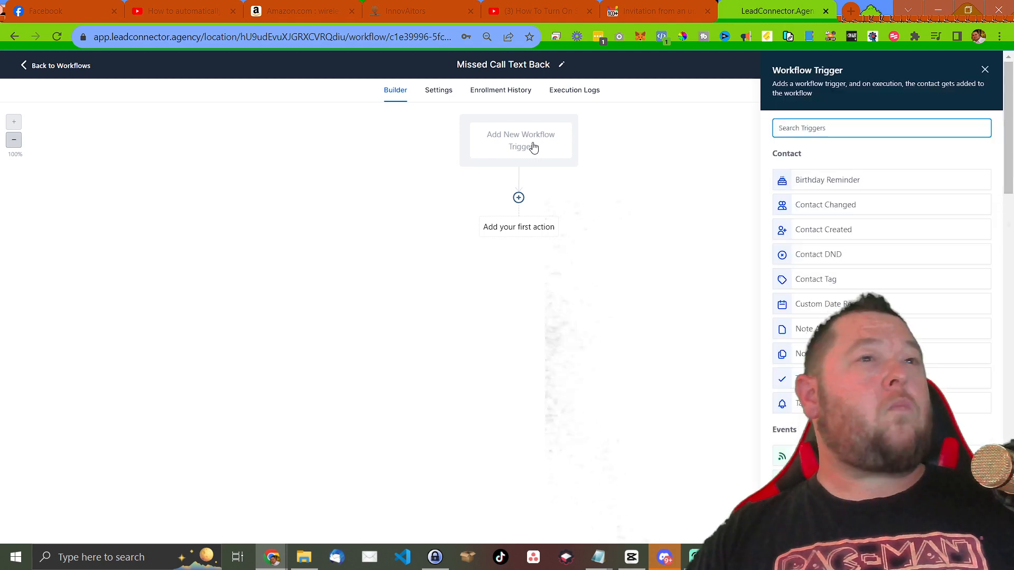
click(858, 130)
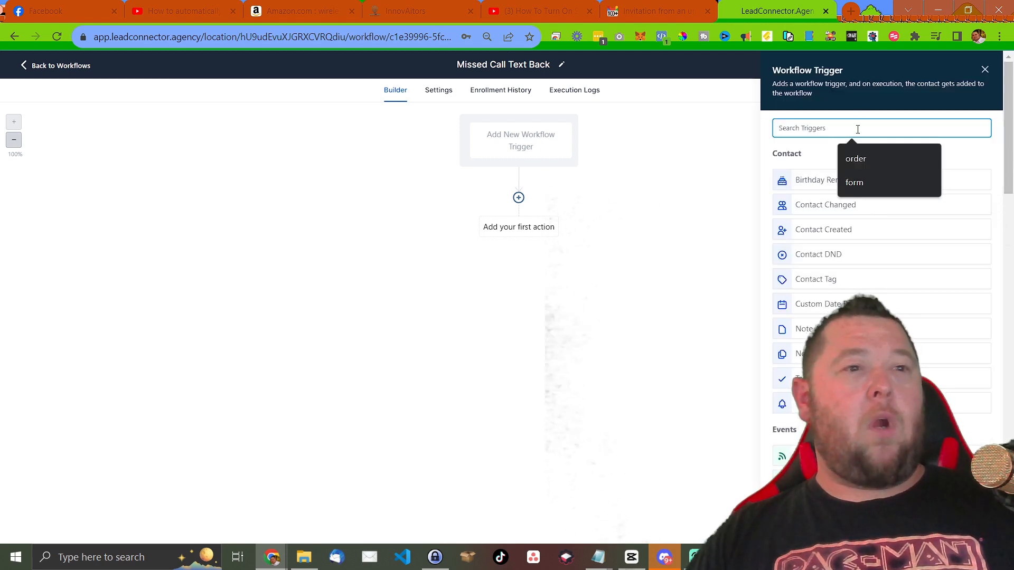
text(con)
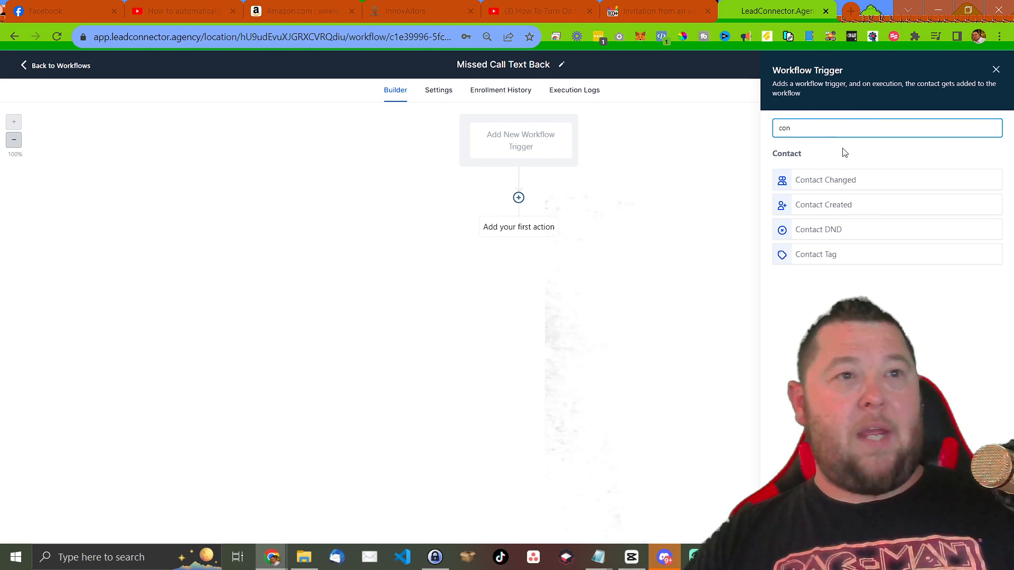
key(BackSpace)
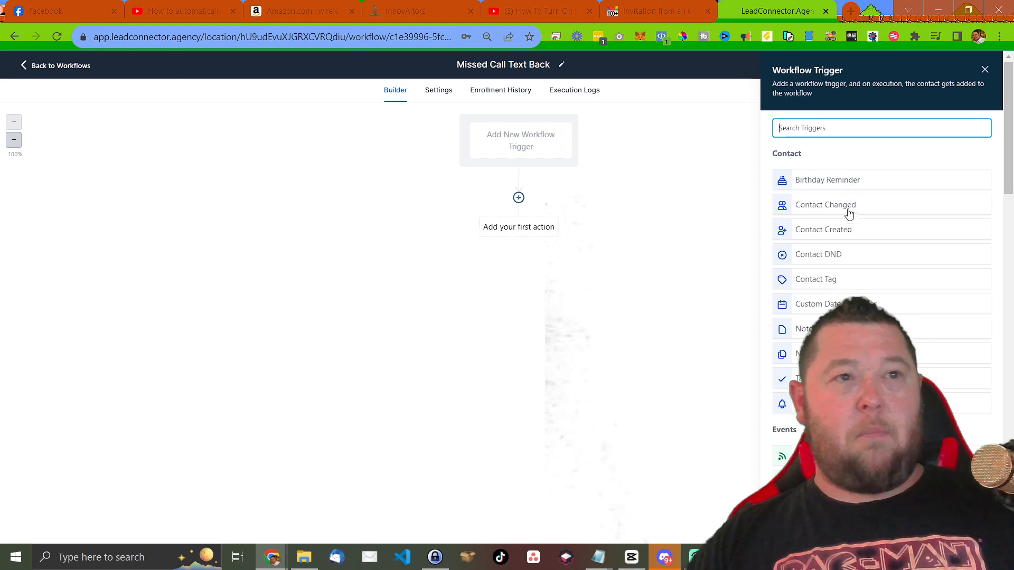
scroll(847, 217, down, 1)
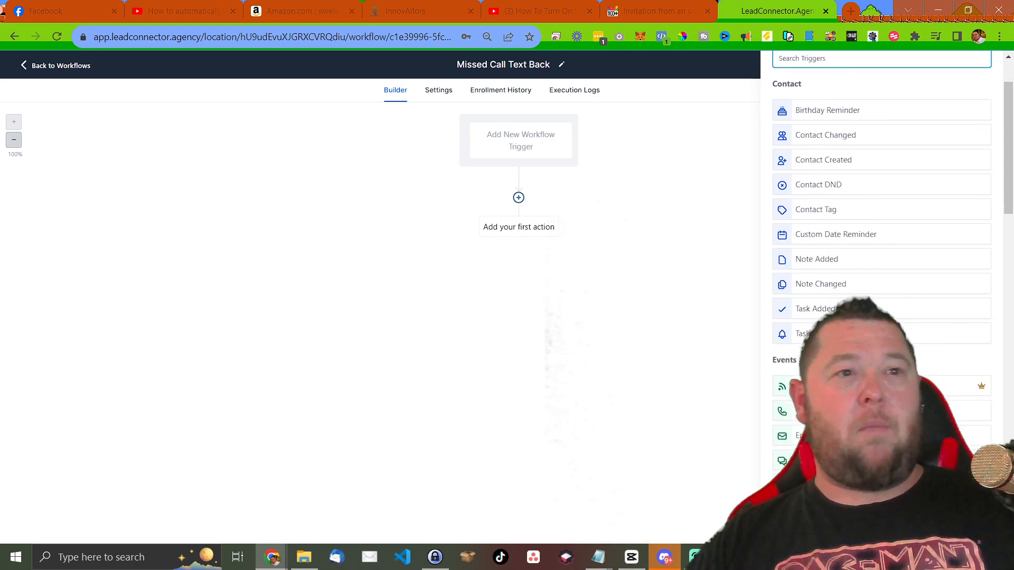
scroll(844, 253, down, 1)
scroll(817, 262, down, 3)
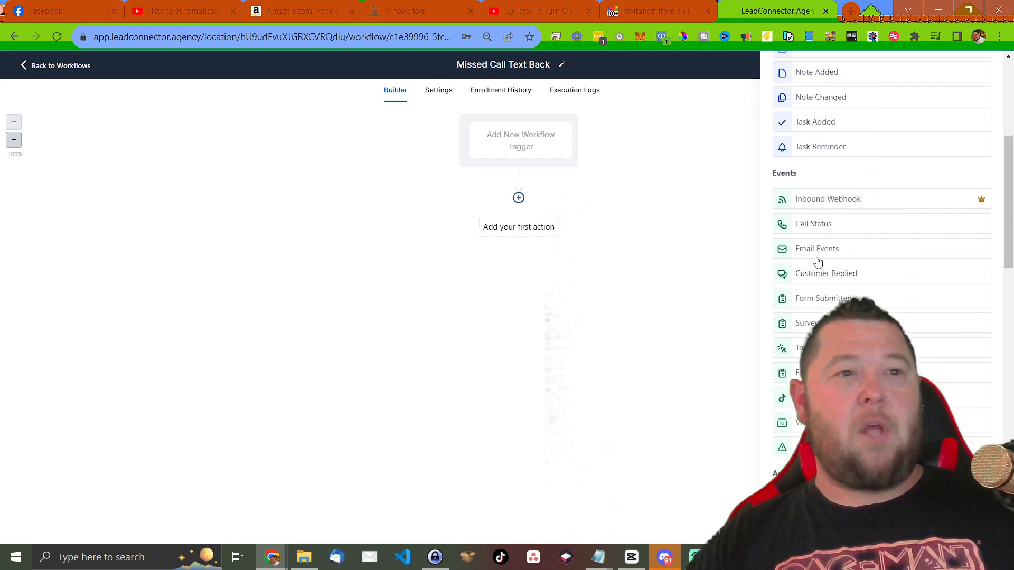
scroll(826, 308, down, 3)
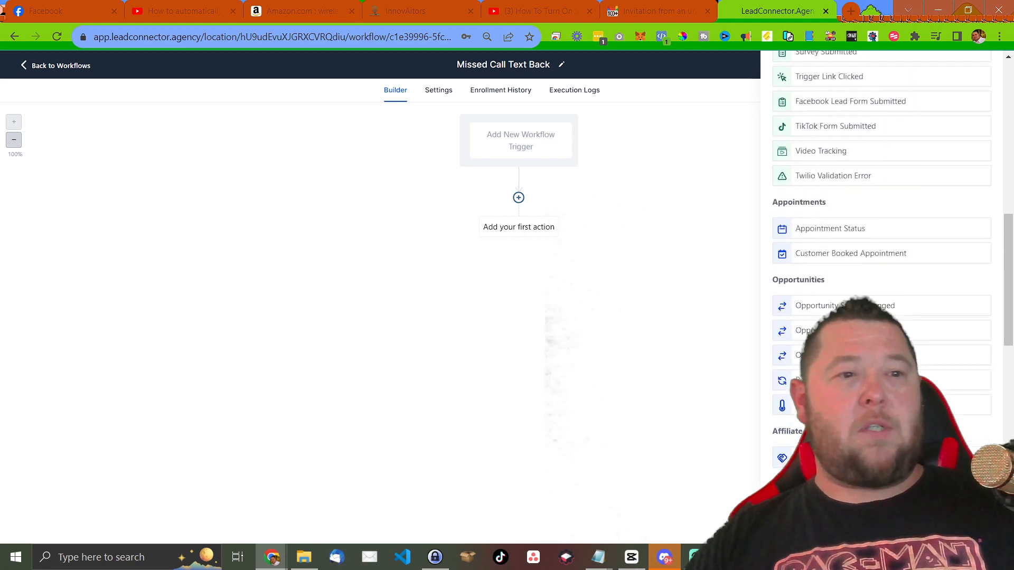
scroll(825, 307, up, 8)
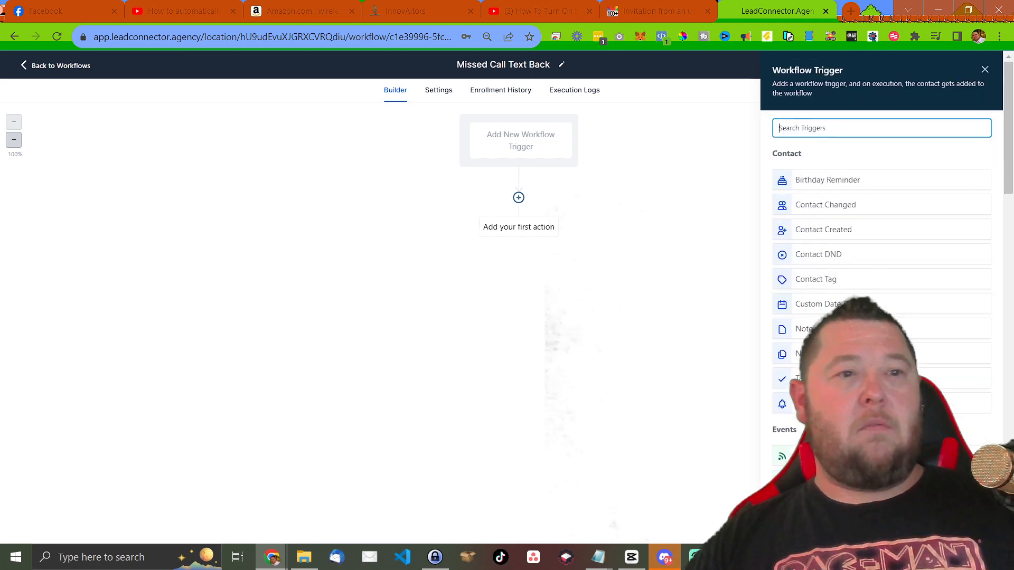
- Search the workflow triggers for "cust" and choose the Customer Replied trigger
click(839, 127)
text(re)
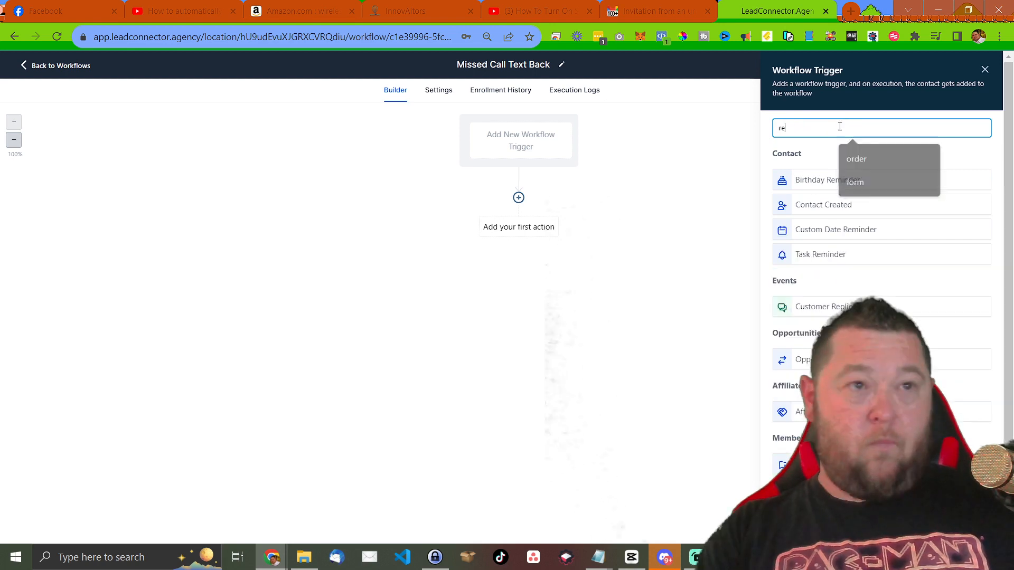
key(BackSpace)
key(BackSpace)
text(cu)
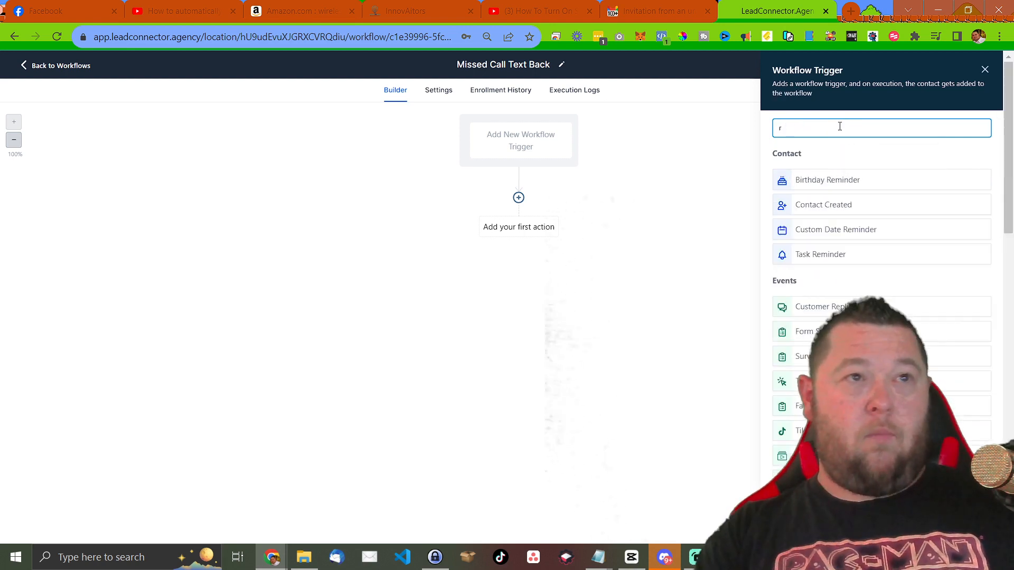
text(i)
key(BackSpace)
key(BackSpace)
text(cu)
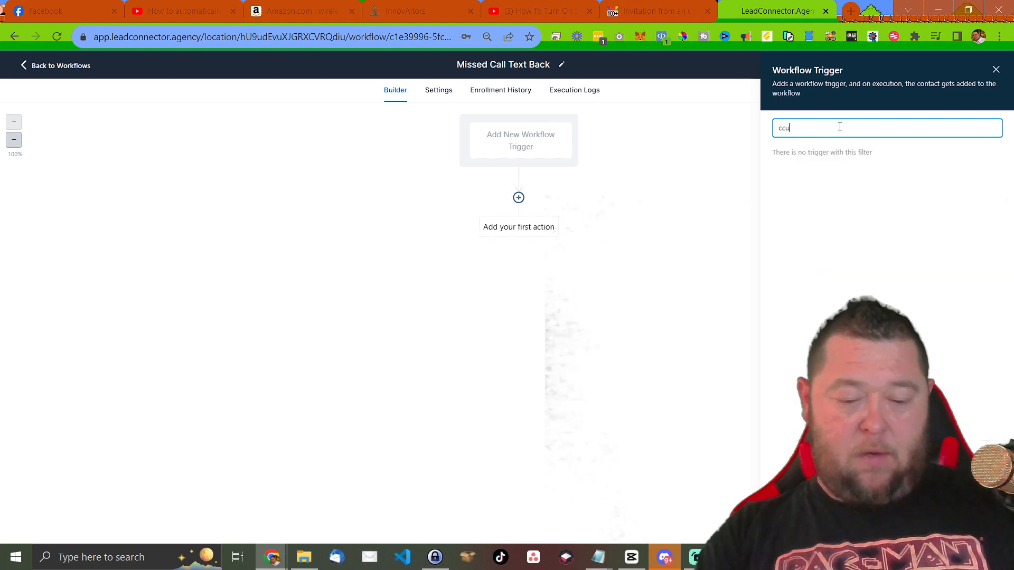
text(st)
key(ctrl+a)
key(BackSpace)
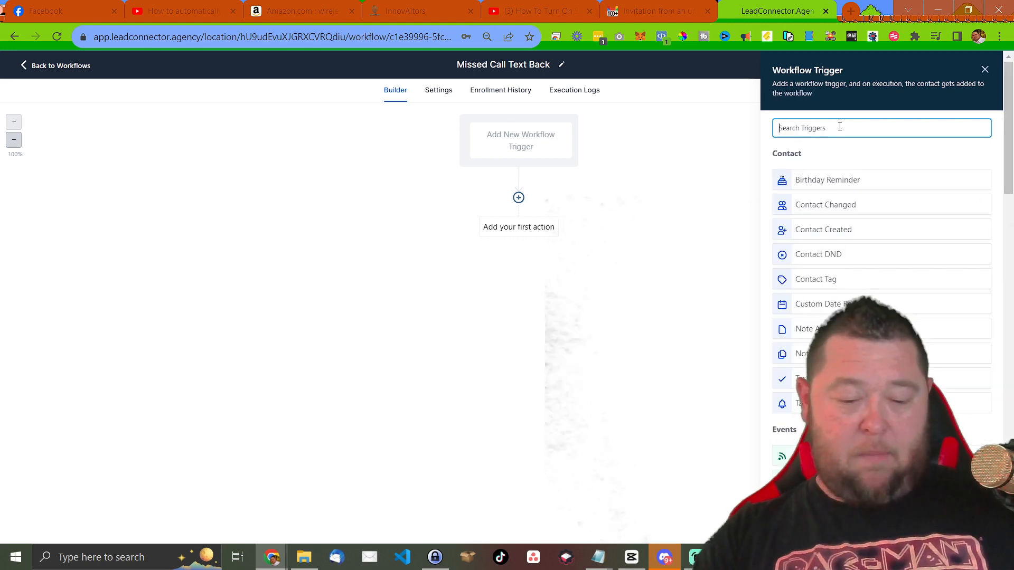
text(cust)
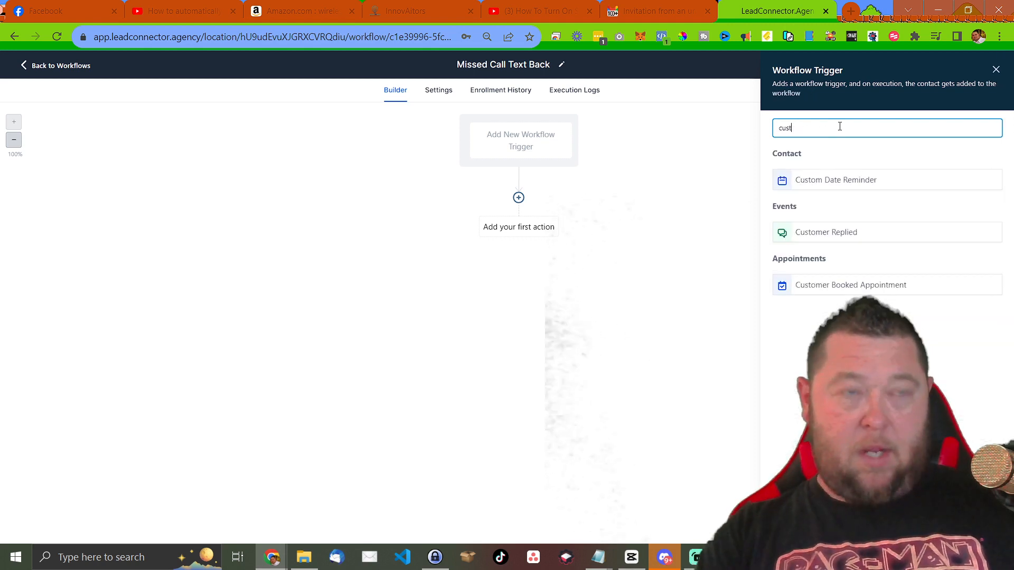
click(833, 240)
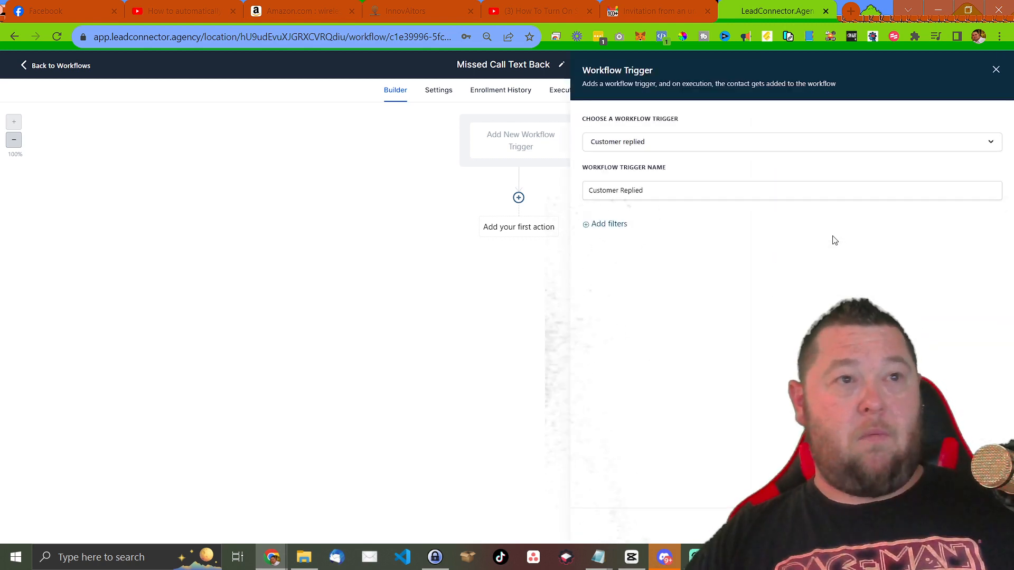
- Add a filter to the Customer Replied trigger with Reply channel set to Call
click(618, 226)
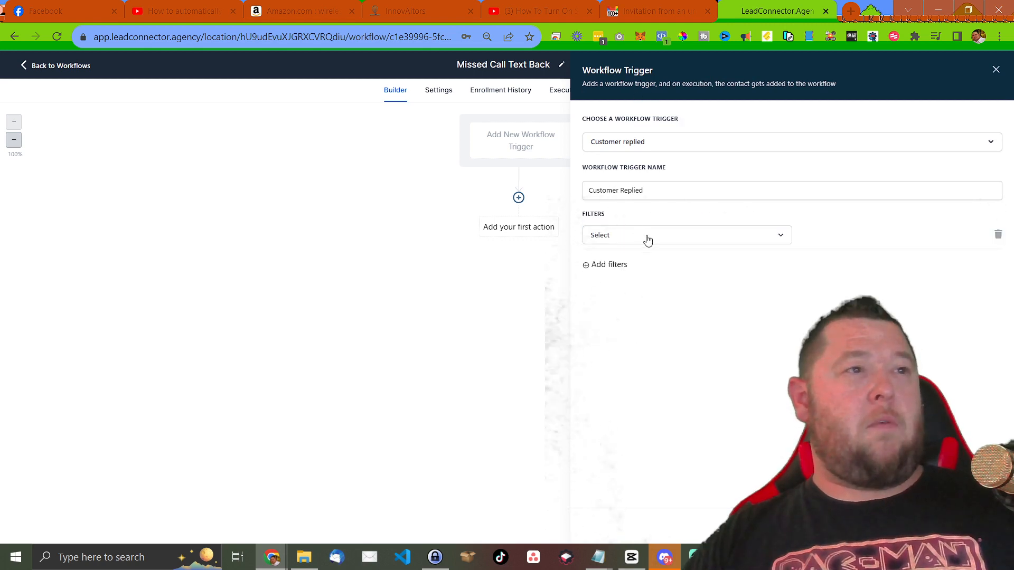
click(647, 239)
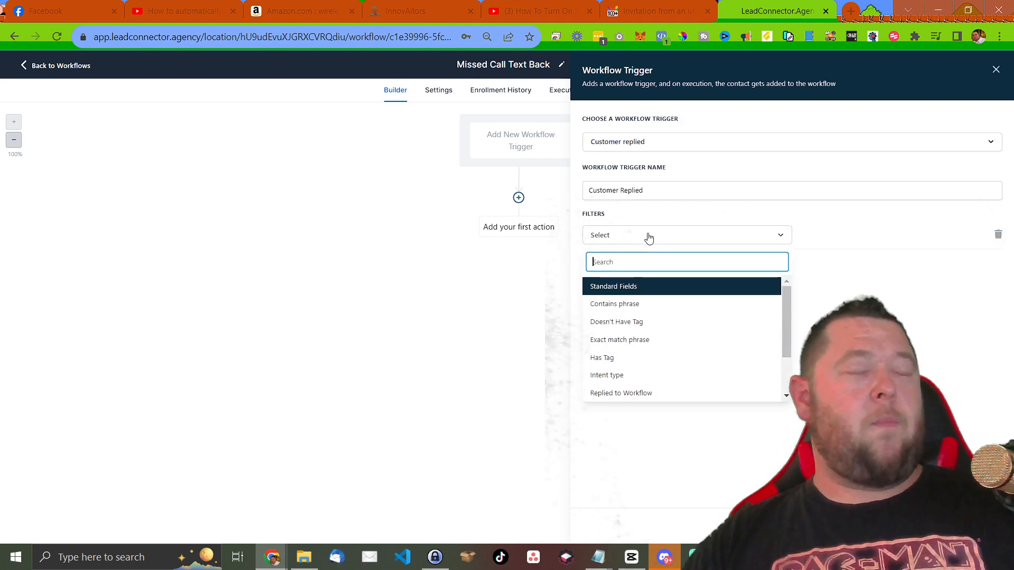
scroll(655, 331, down, 2)
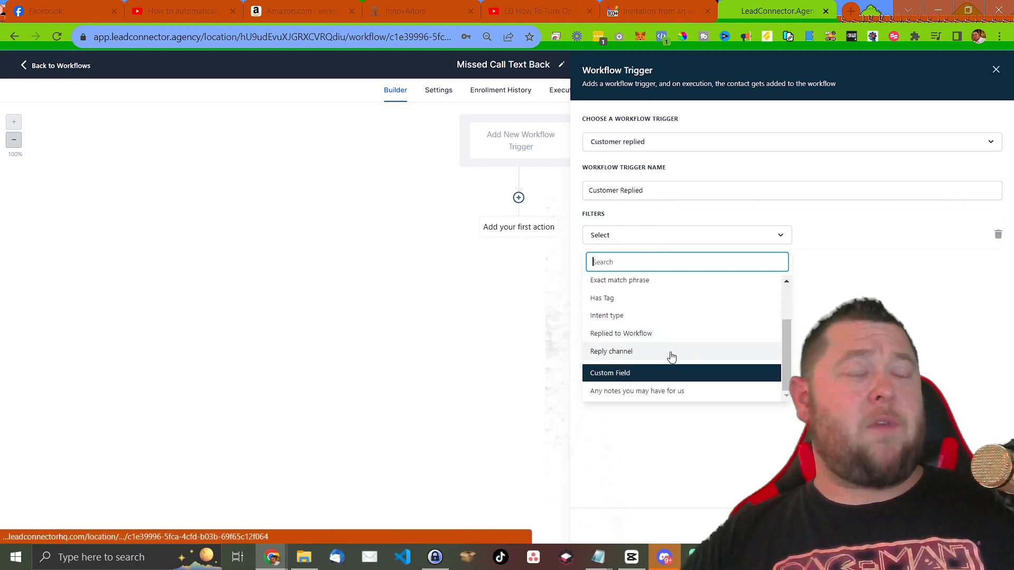
scroll(670, 355, up, 2)
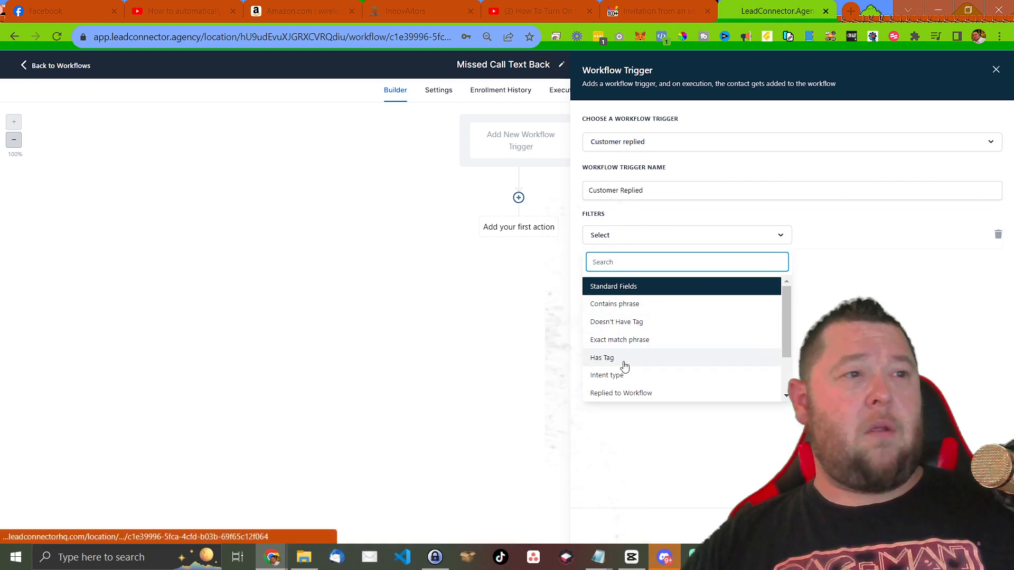
scroll(623, 366, down, 2)
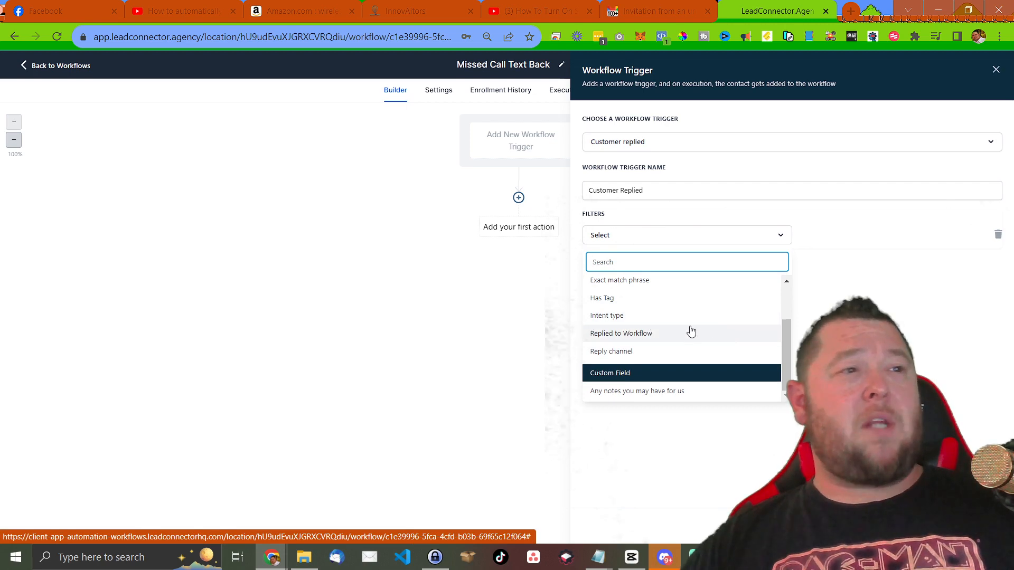
click(629, 352)
click(813, 236)
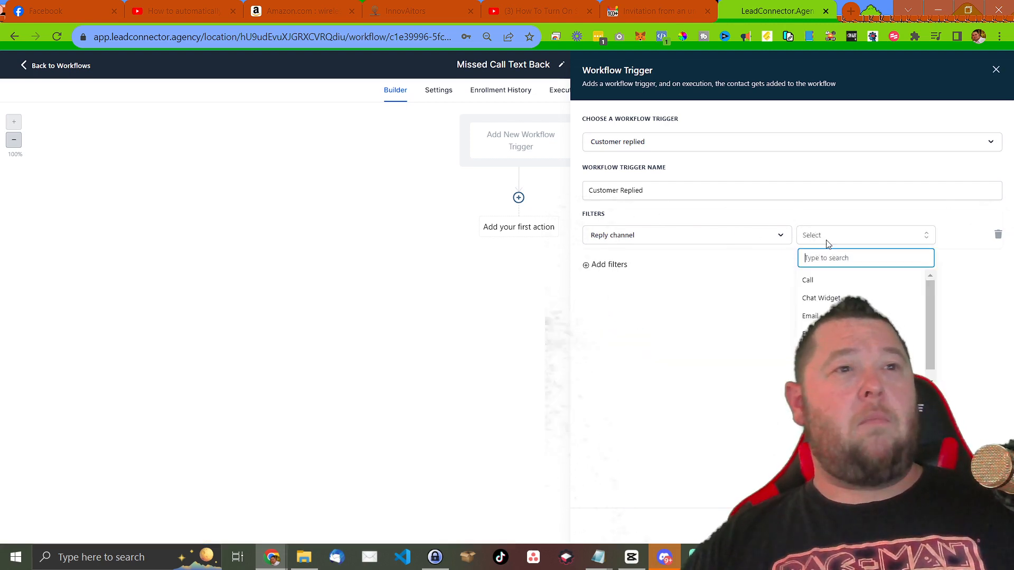
click(831, 288)
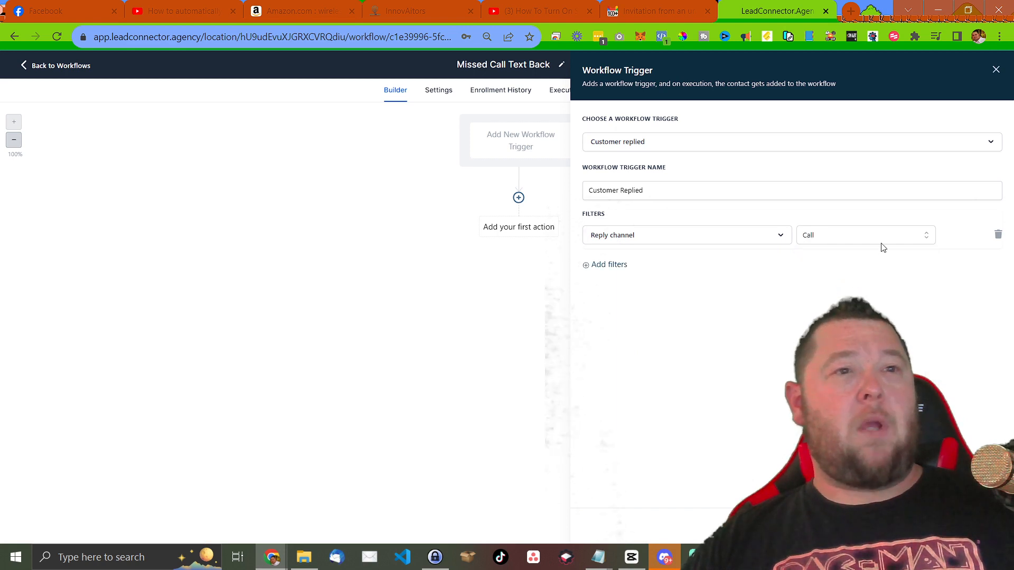
- Try a second trigger filter on In Phone Number, and delete that filter row
click(621, 265)
click(616, 269)
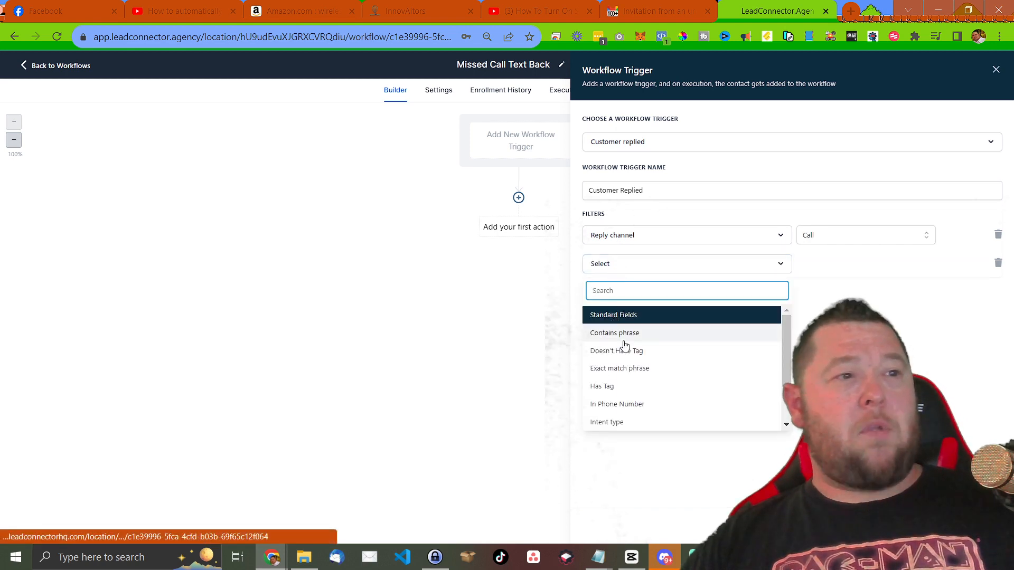
scroll(636, 365, down, 2)
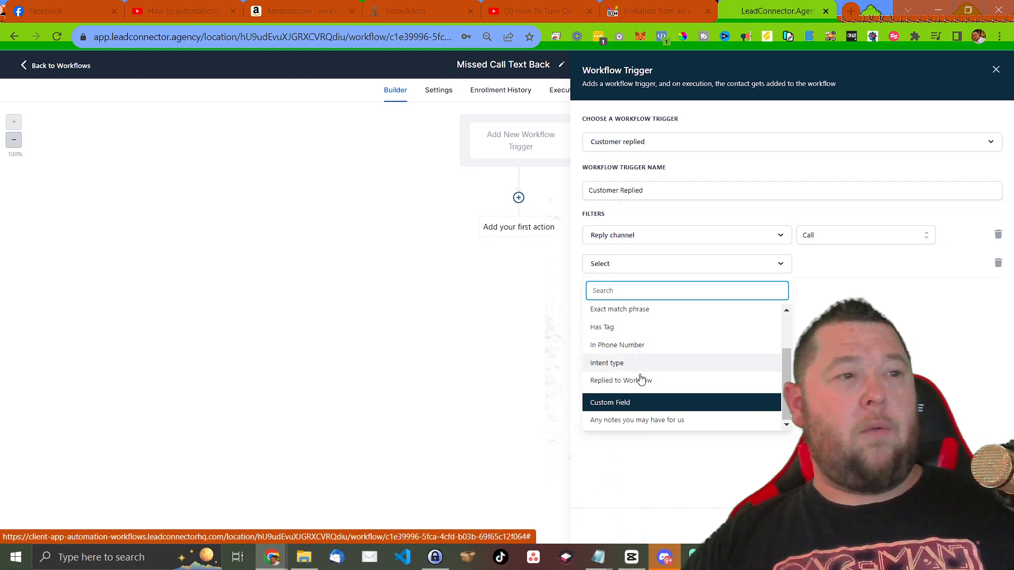
scroll(656, 345, up, 2)
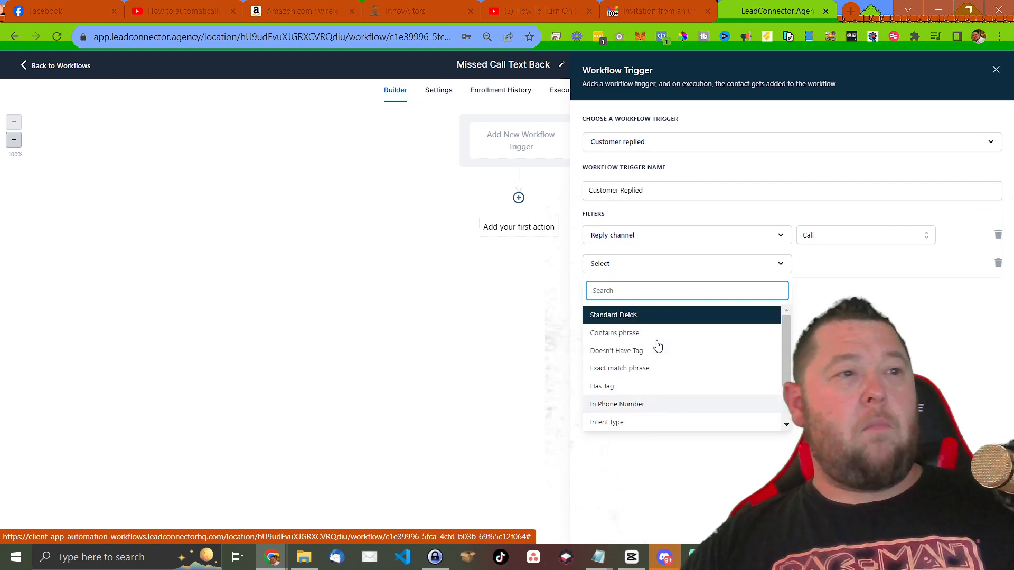
click(656, 406)
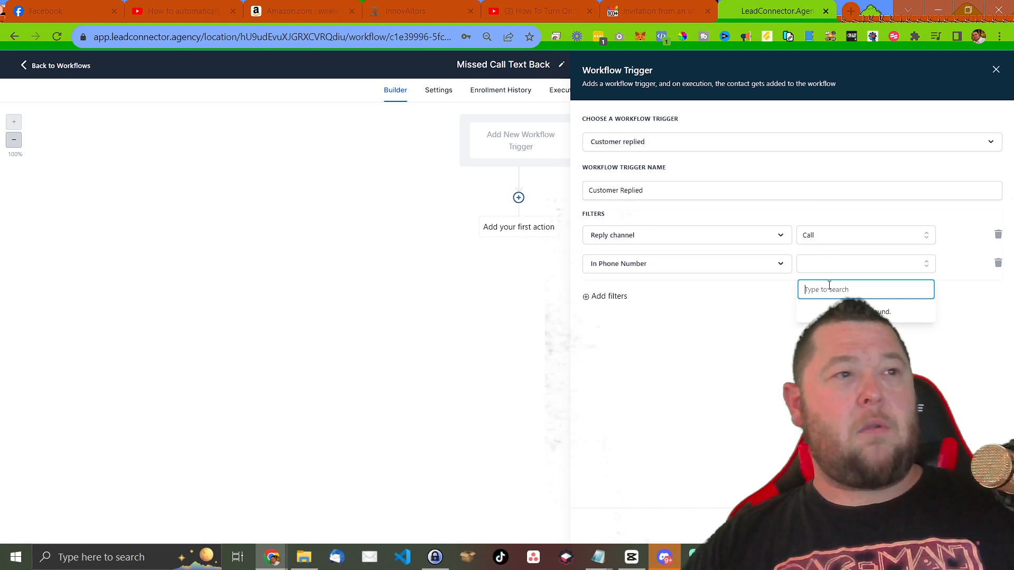
click(714, 271)
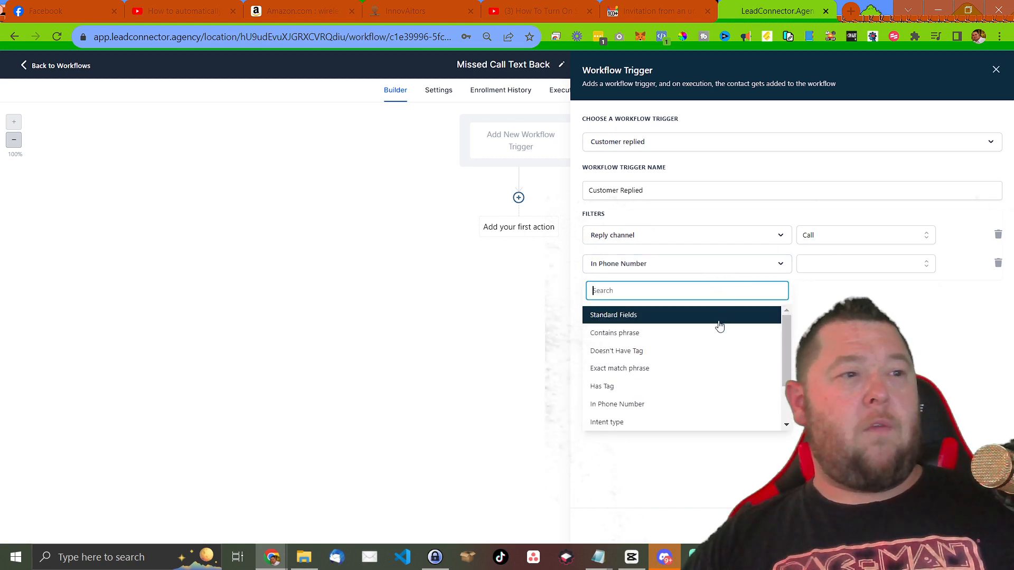
scroll(720, 326, down, 1)
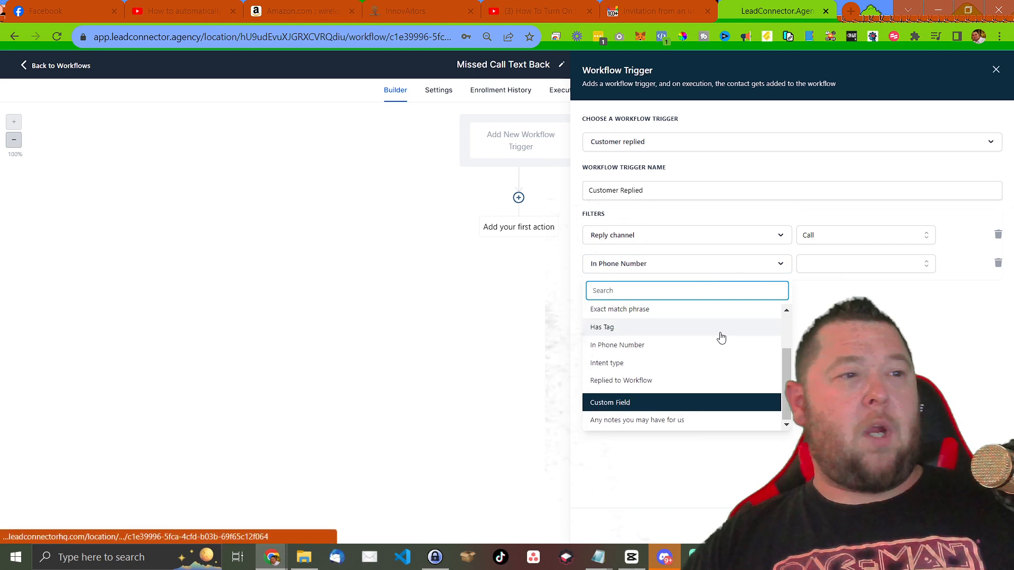
click(997, 264)
- Try Intent type as the trigger's filter and look at its available values
click(809, 238)
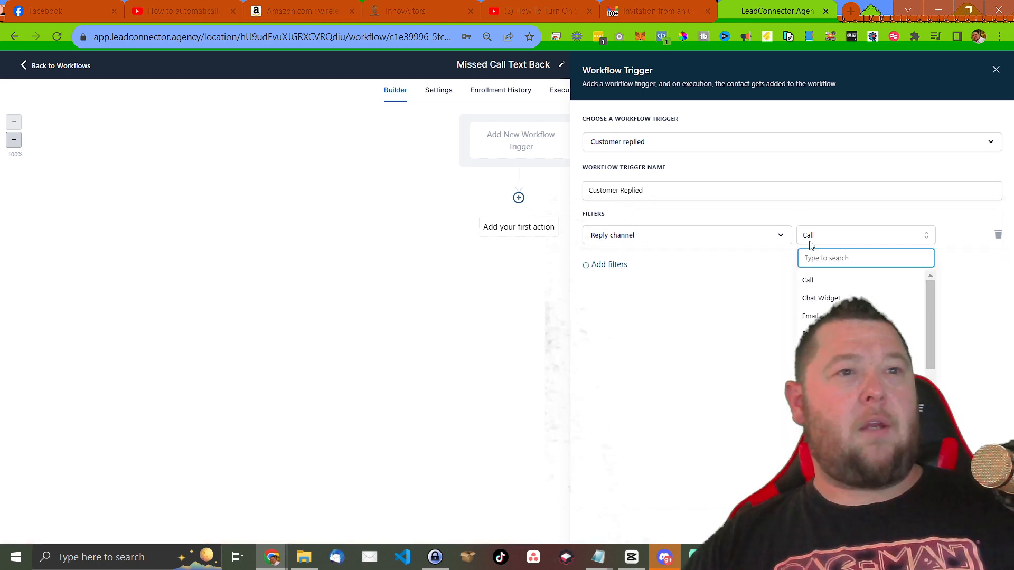
click(776, 235)
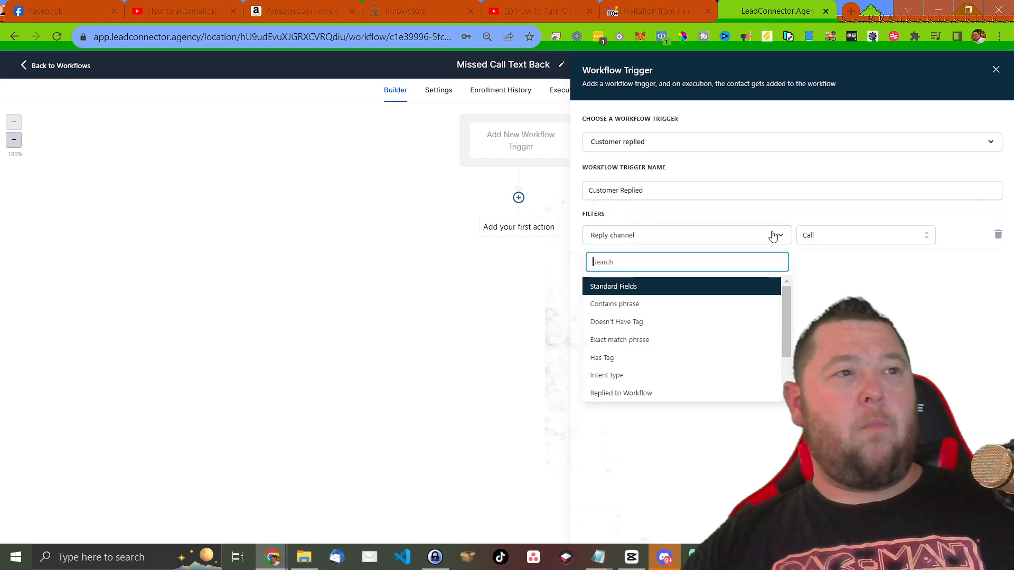
click(640, 375)
click(846, 237)
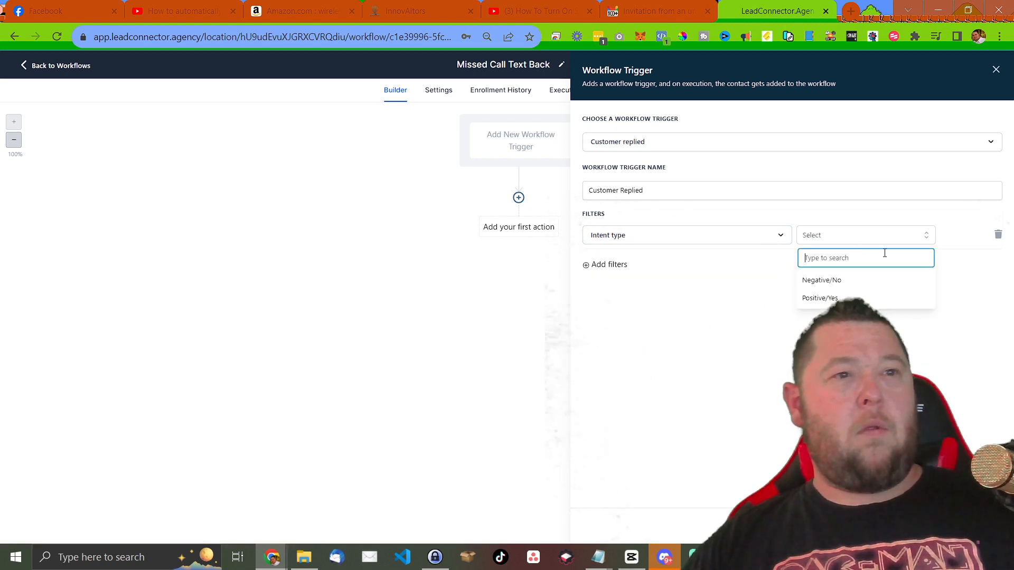
click(785, 260)
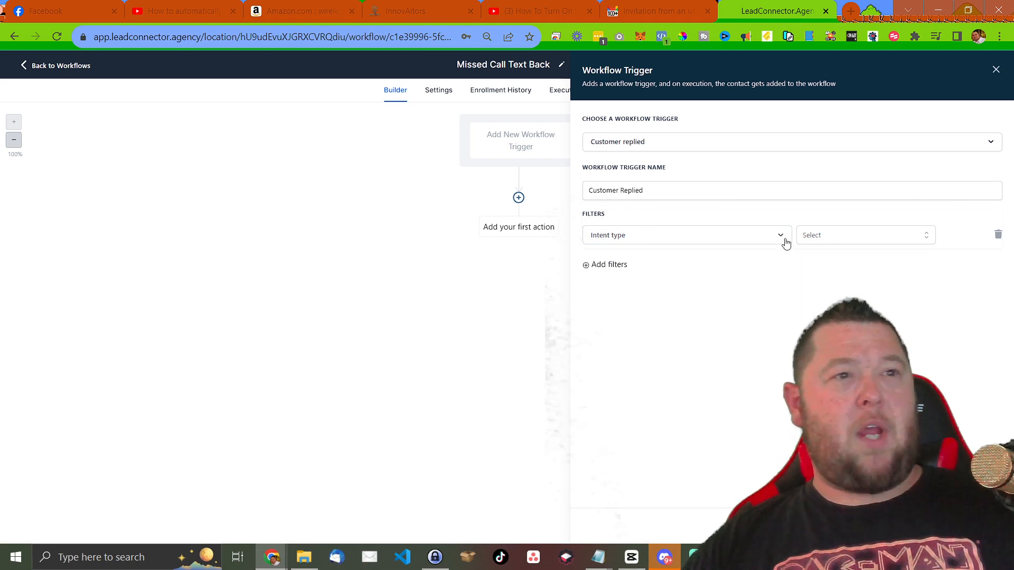
- Set the trigger's filter to Reply channel with the value Call, and save the Customer Replied trigger
click(782, 239)
scroll(694, 338, down, 2)
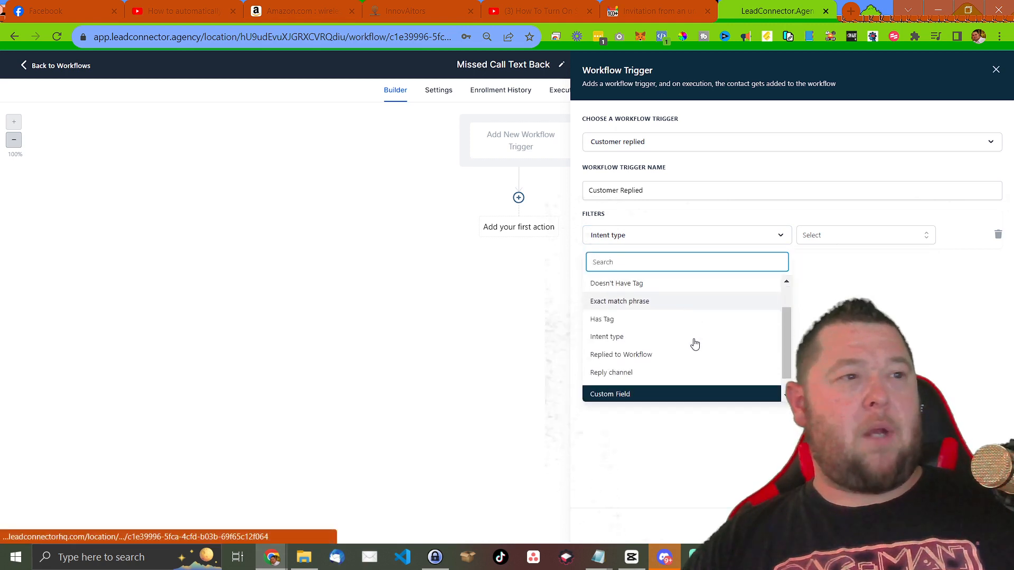
click(665, 357)
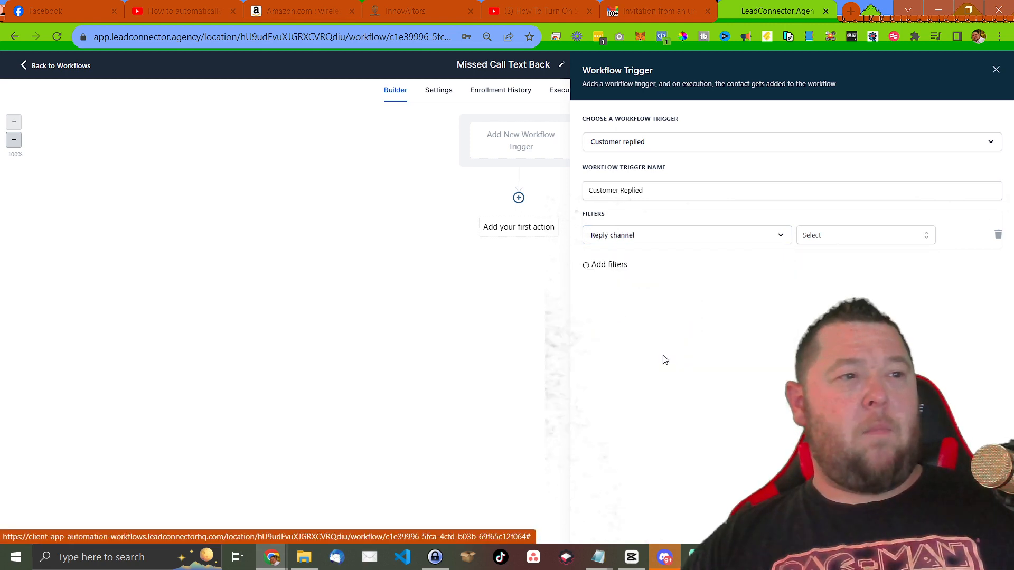
click(829, 232)
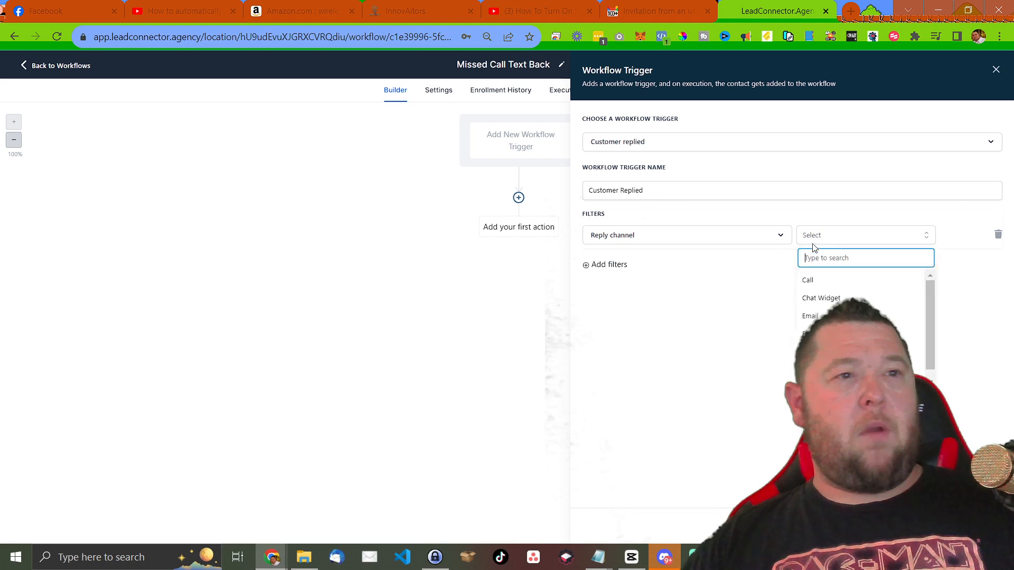
click(820, 281)
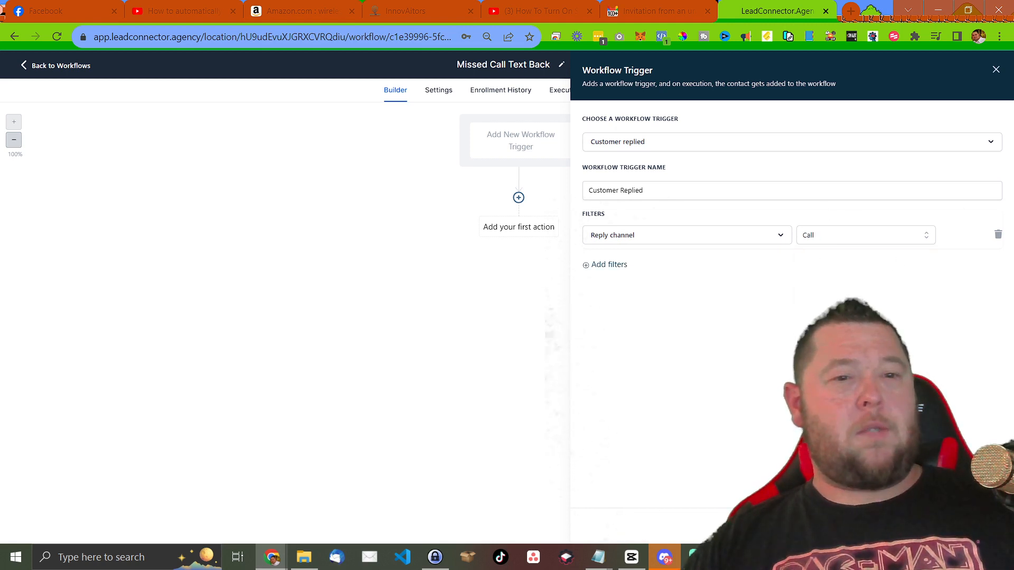
click(971, 526)
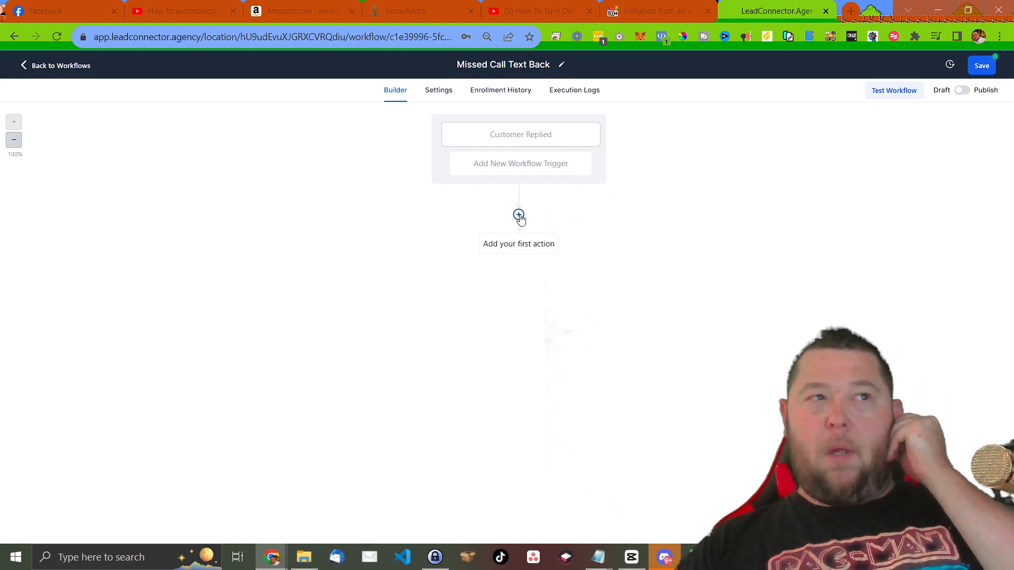
- Enable Allow re-entry in the workflow's settings
click(449, 93)
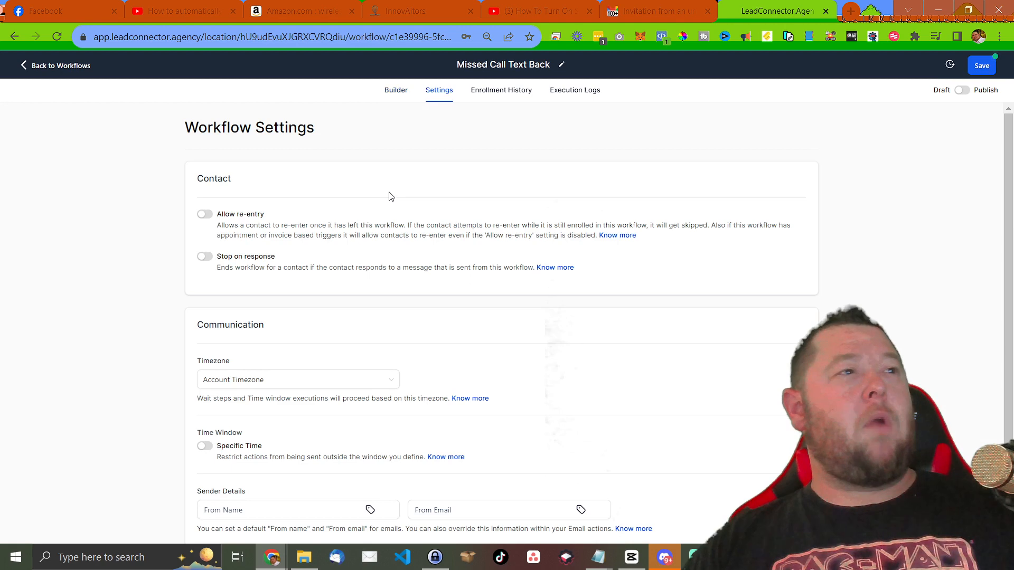
click(206, 215)
drag(272, 227, 564, 244)
click(564, 239)
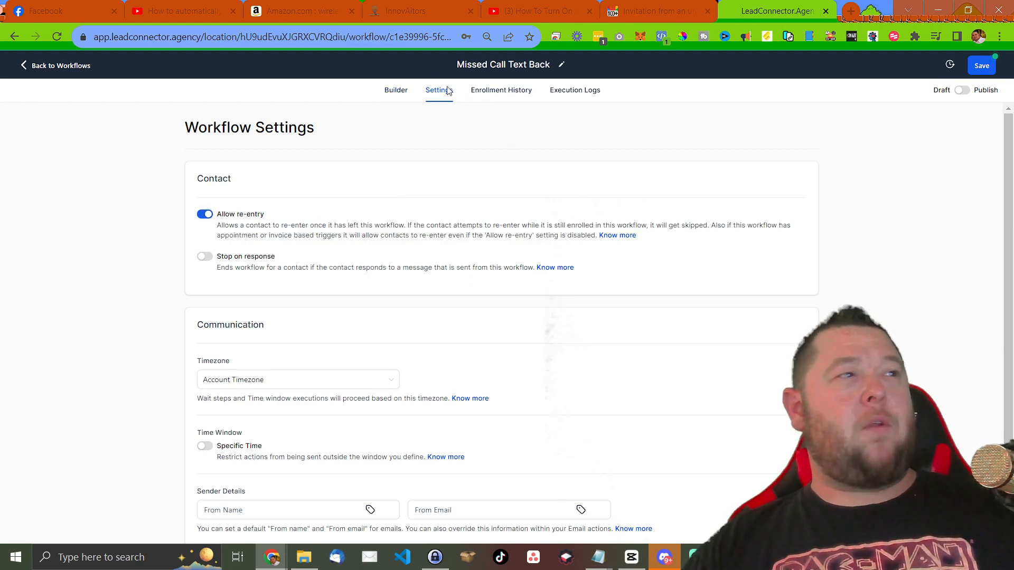
- Return to the workflow builder and add a Wait action as the first step after the trigger
click(399, 93)
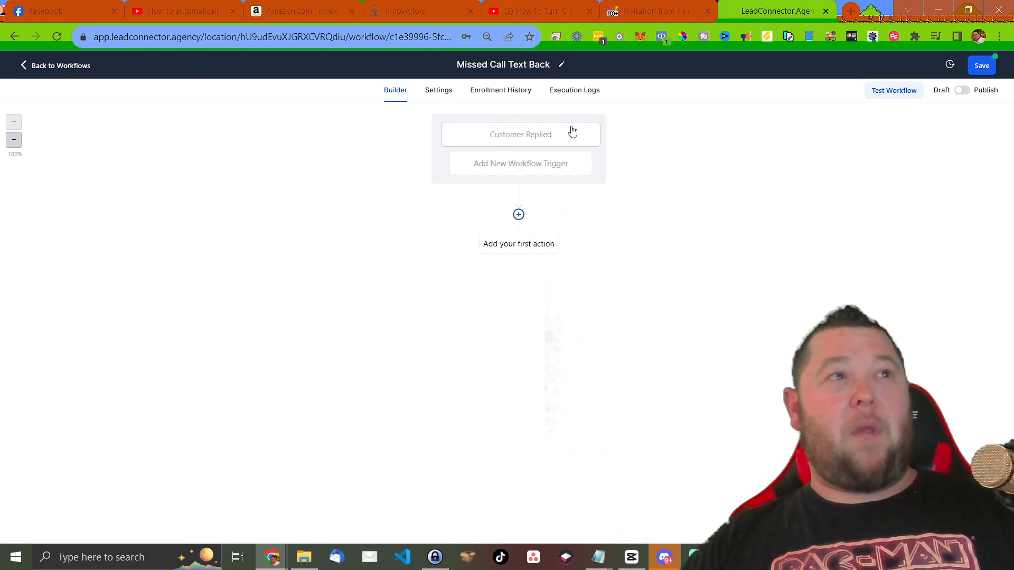
click(519, 215)
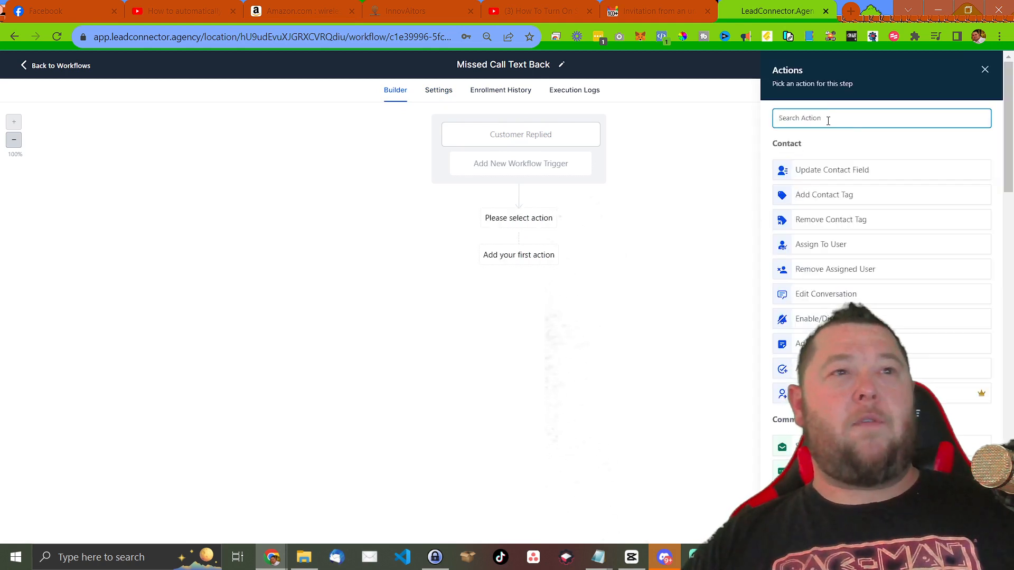
text(wait)
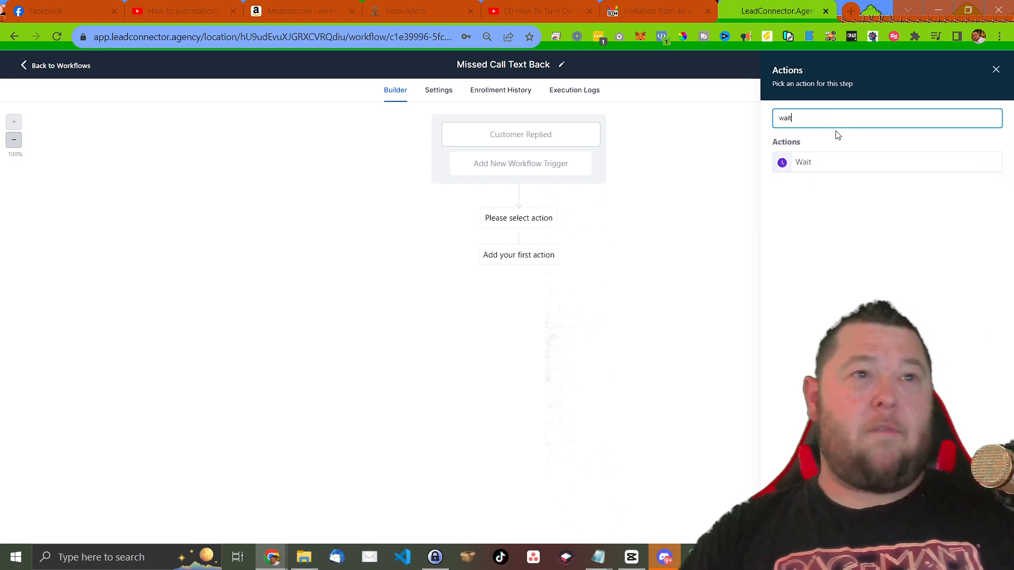
click(822, 163)
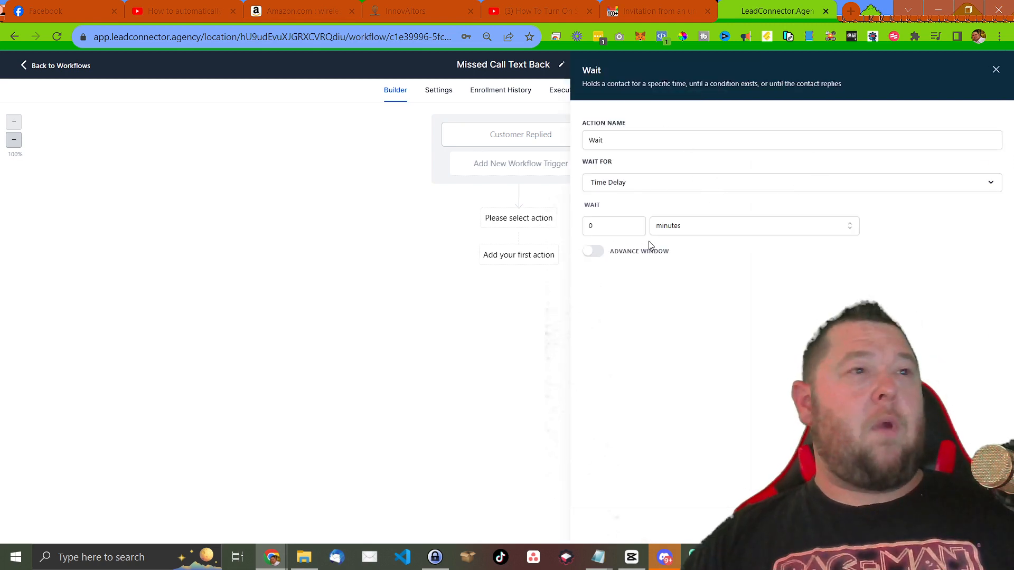
- Set the Wait action's time delay to 2 minutes and save the action
click(667, 226)
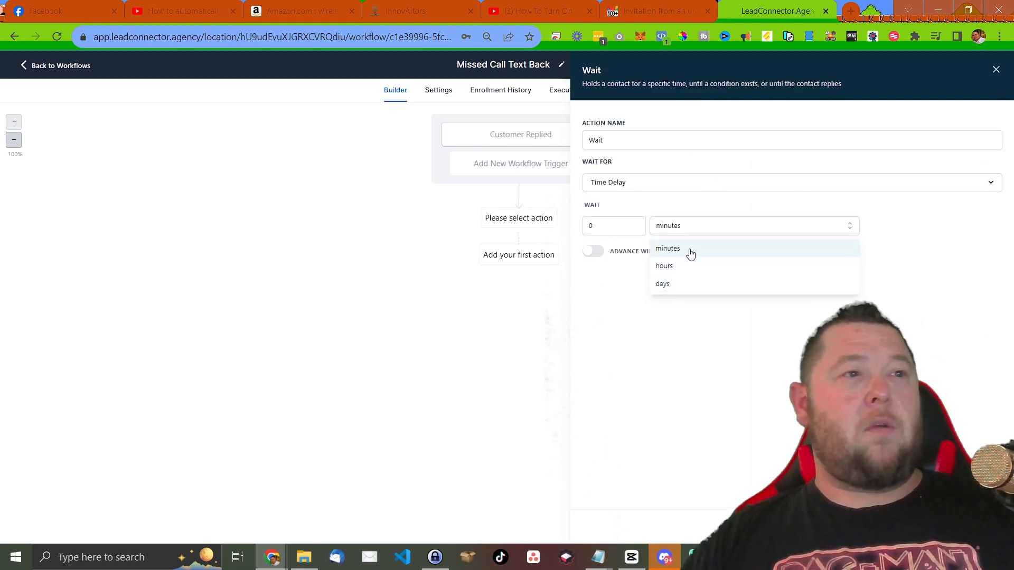
click(675, 253)
click(606, 225)
text(2)
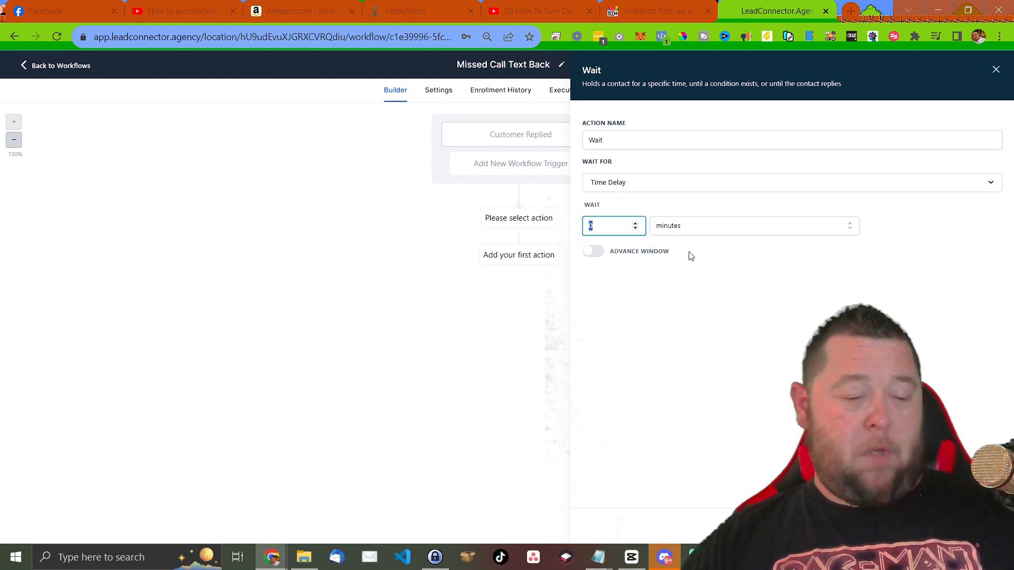
click(724, 301)
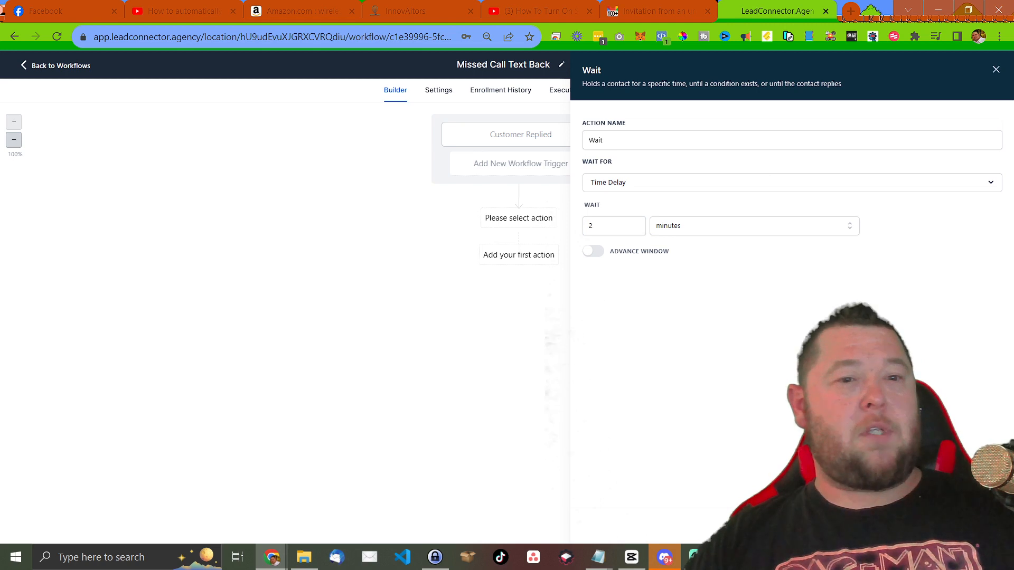
click(971, 526)
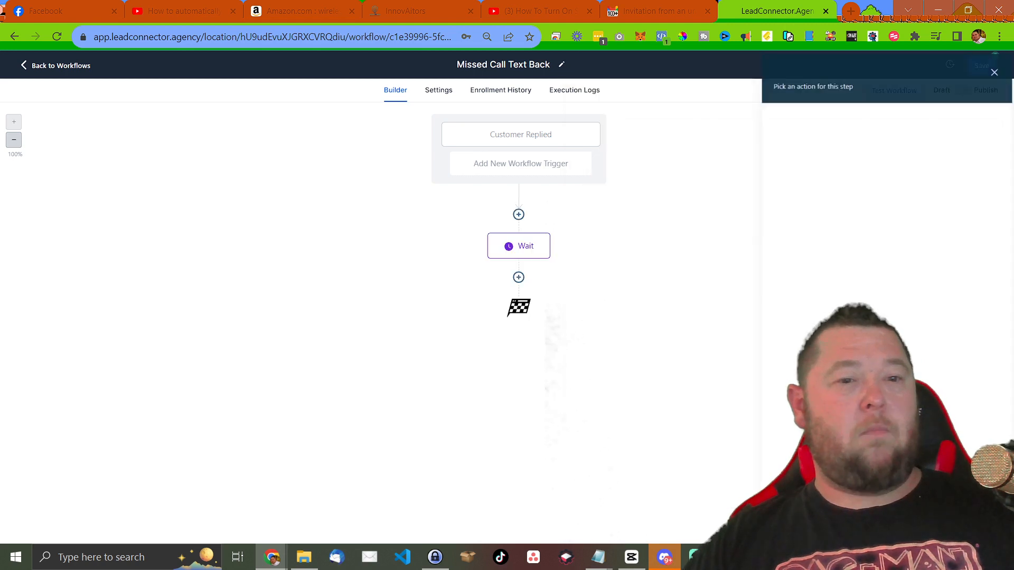
- Add a Send SMS action after the Wait step and look at the custom values offered for its message
click(518, 277)
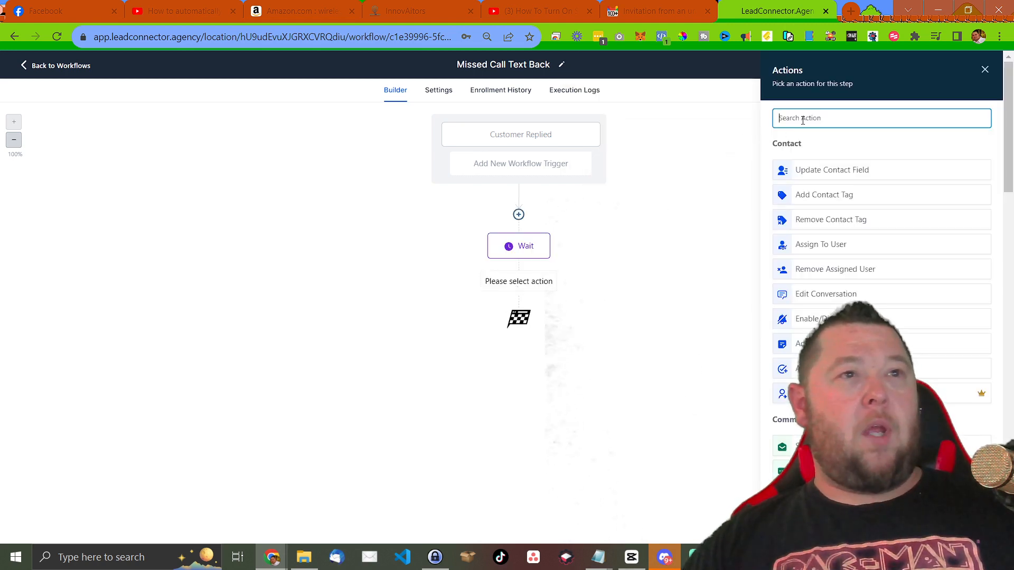
text(sms)
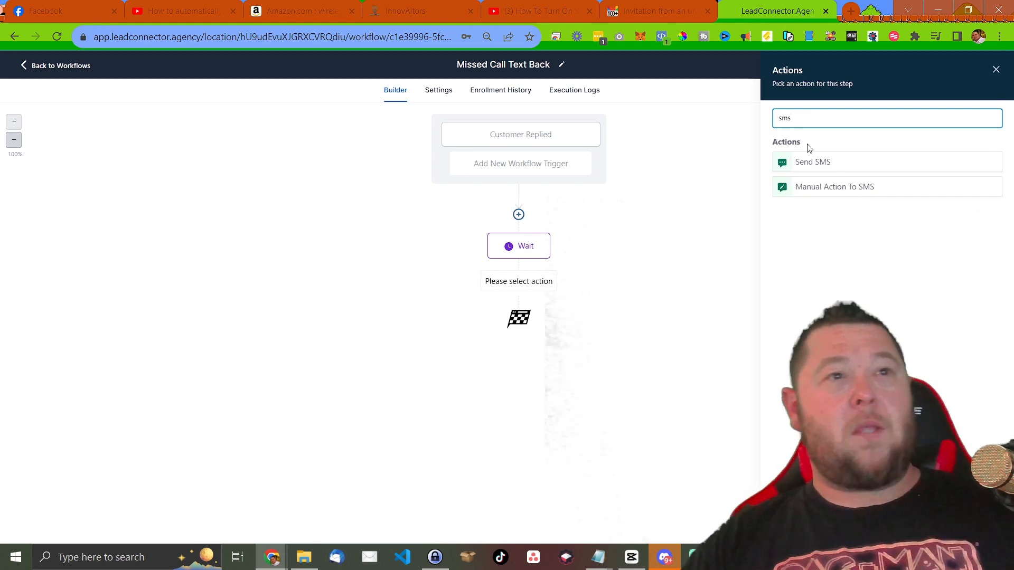
click(814, 161)
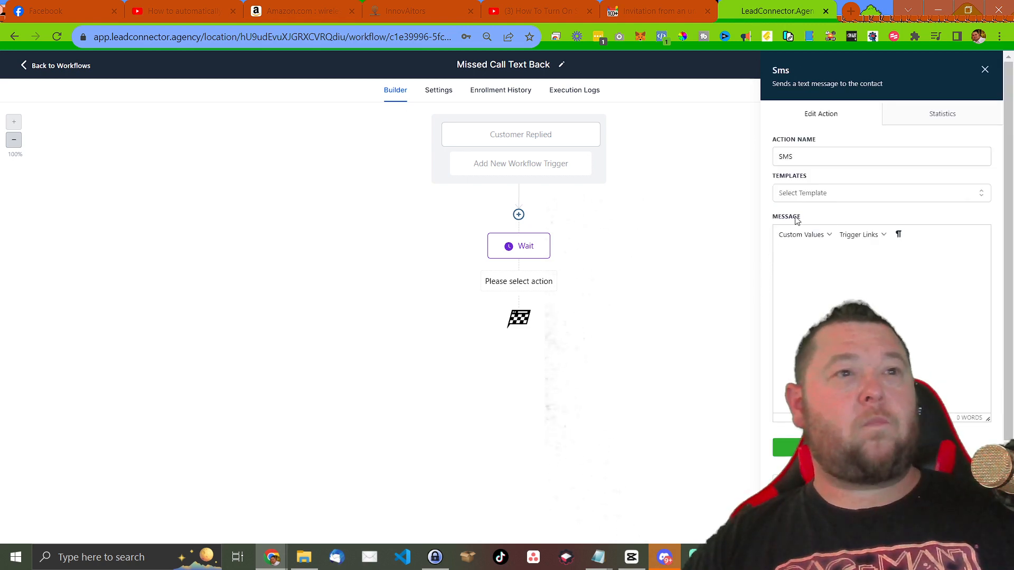
click(803, 234)
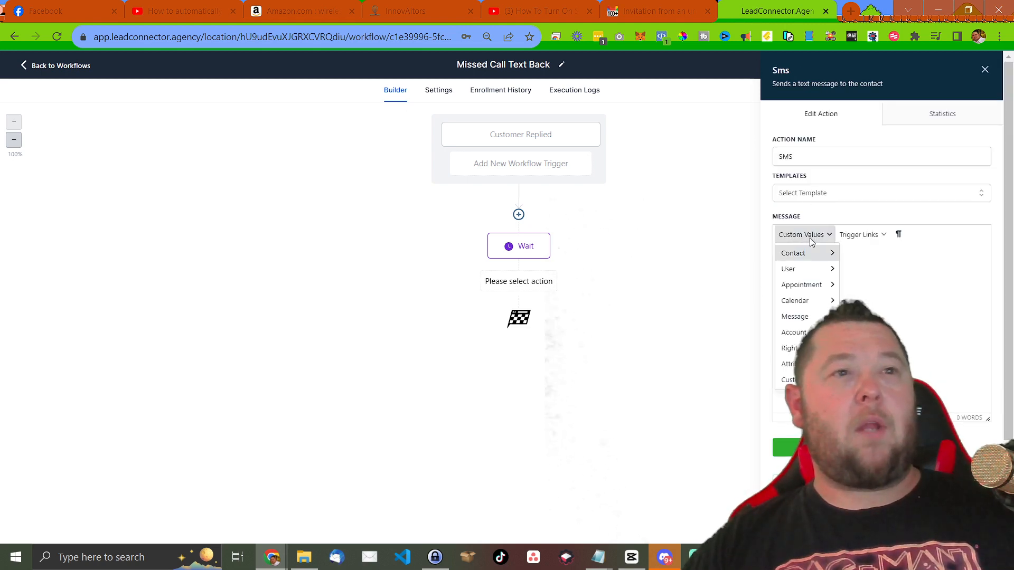
mouse_move(824, 253)
- Write "Sorry I missed you, I was on the other line." as the SMS message's first paragraph and start a new one
click(946, 299)
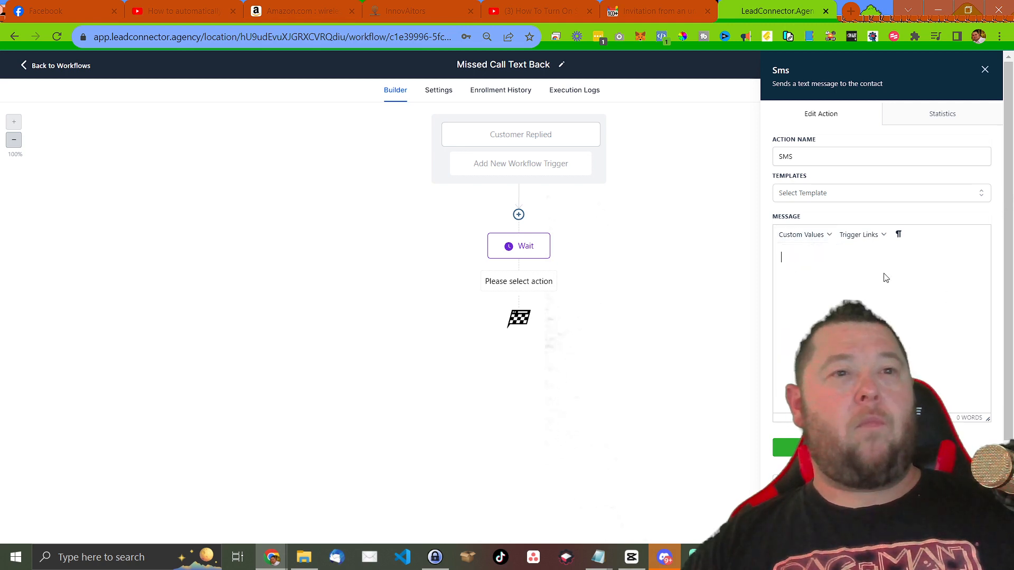
text(Sorry I mi)
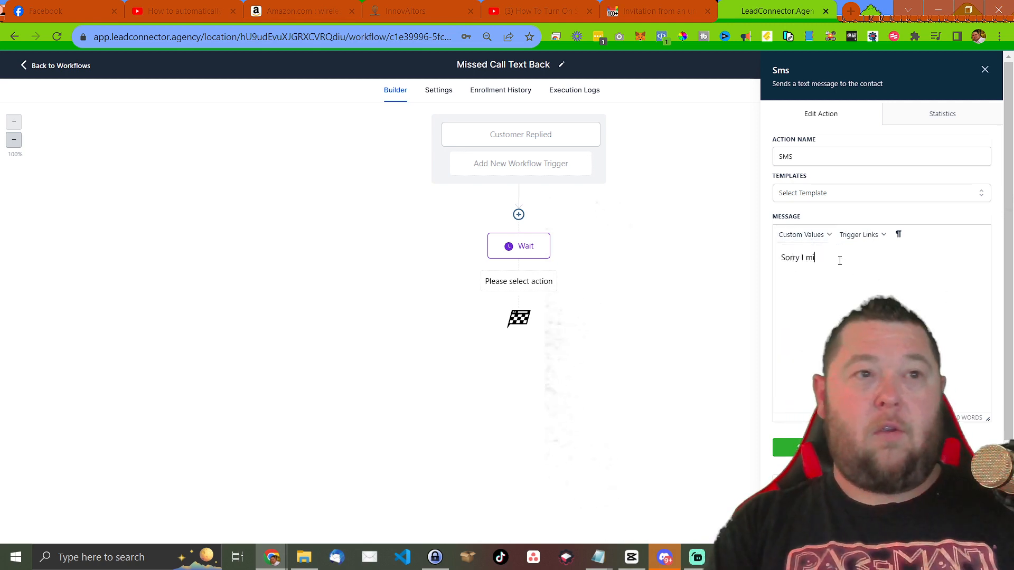
text(ssed you,)
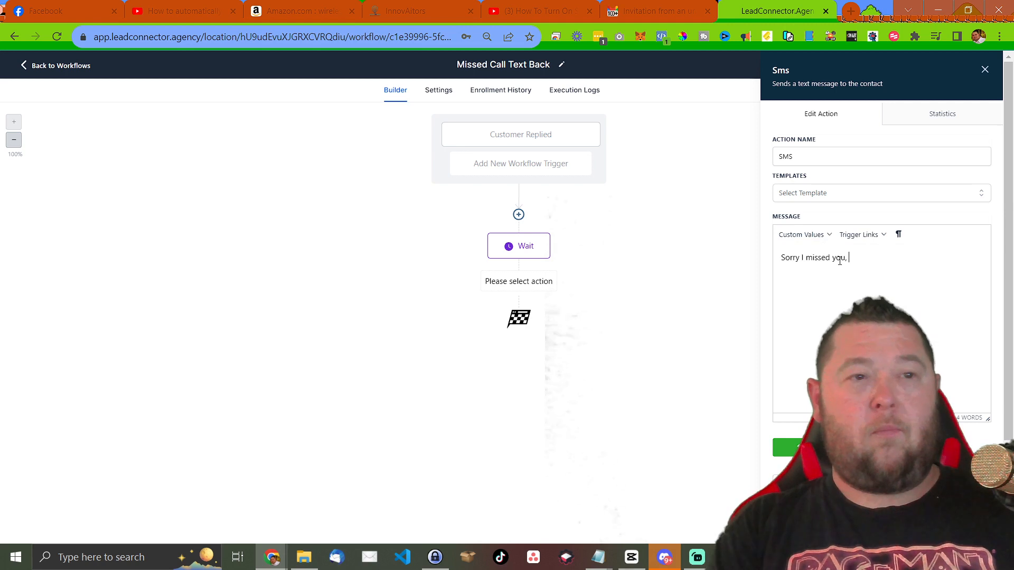
text( I was on the )
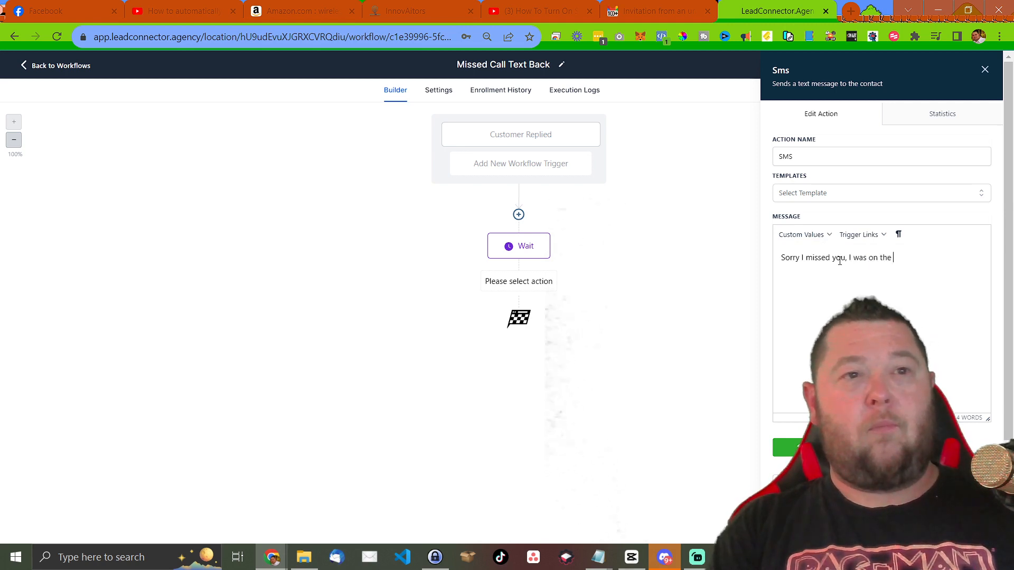
text(other line.)
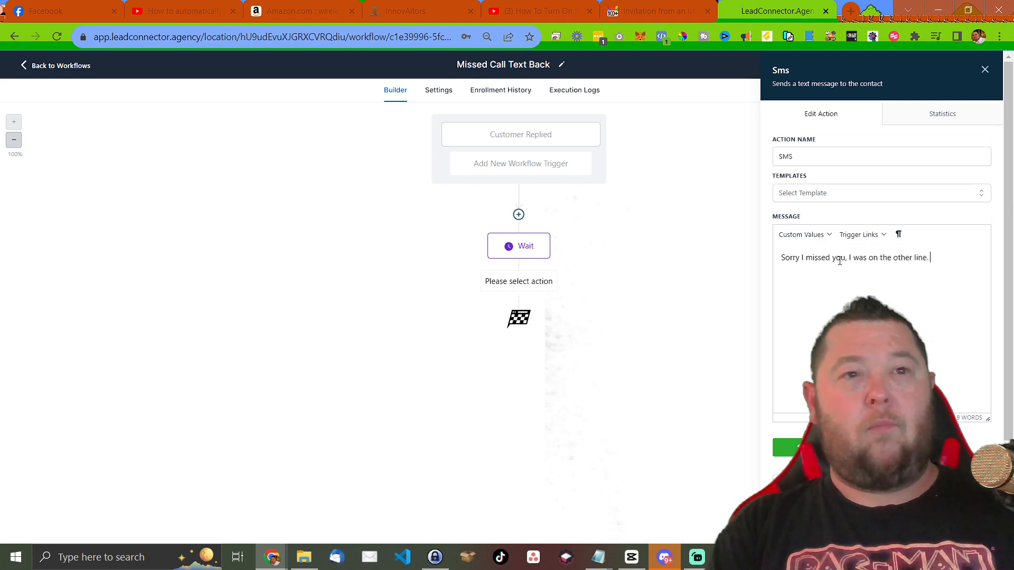
key(Return)
- Write "Is there something that I can help you with?" as the message's second paragraph
text(Is there somethi)
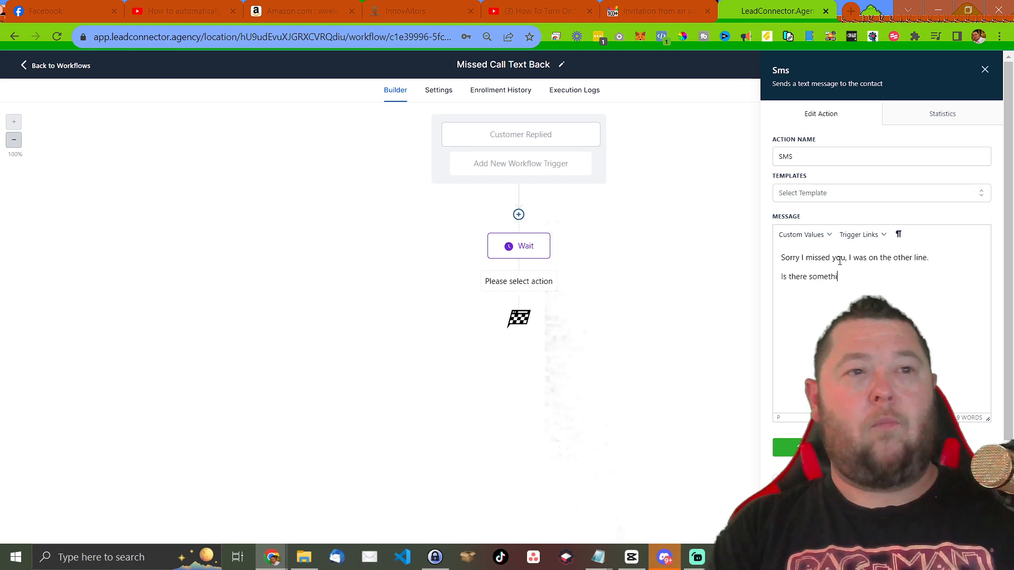
text(ng that I can)
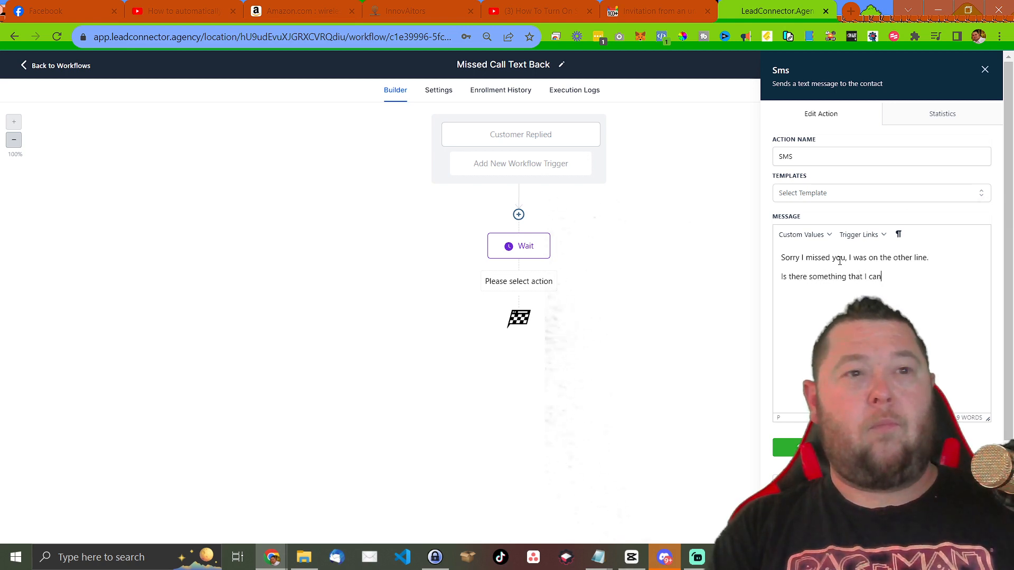
text( help you )
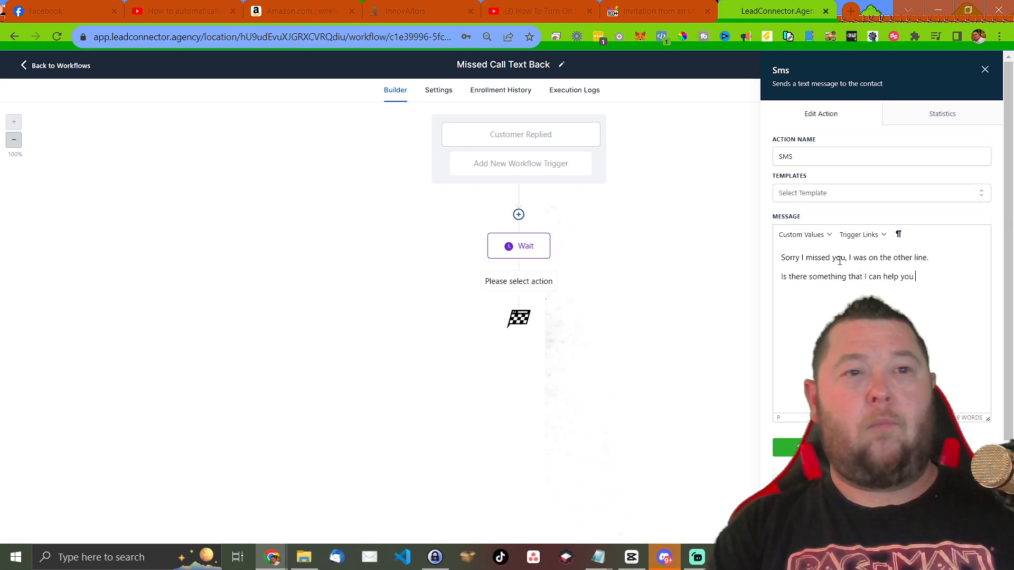
text(with?)
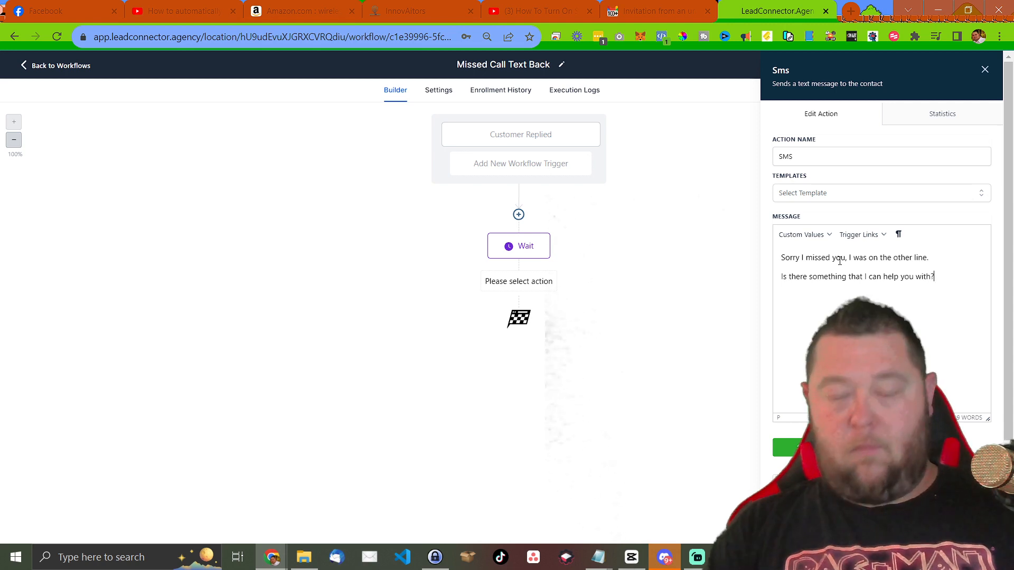
- Make the message's second paragraph read "What can I help you with?" and save the SMS action
key(shift+Home)
text(What can )
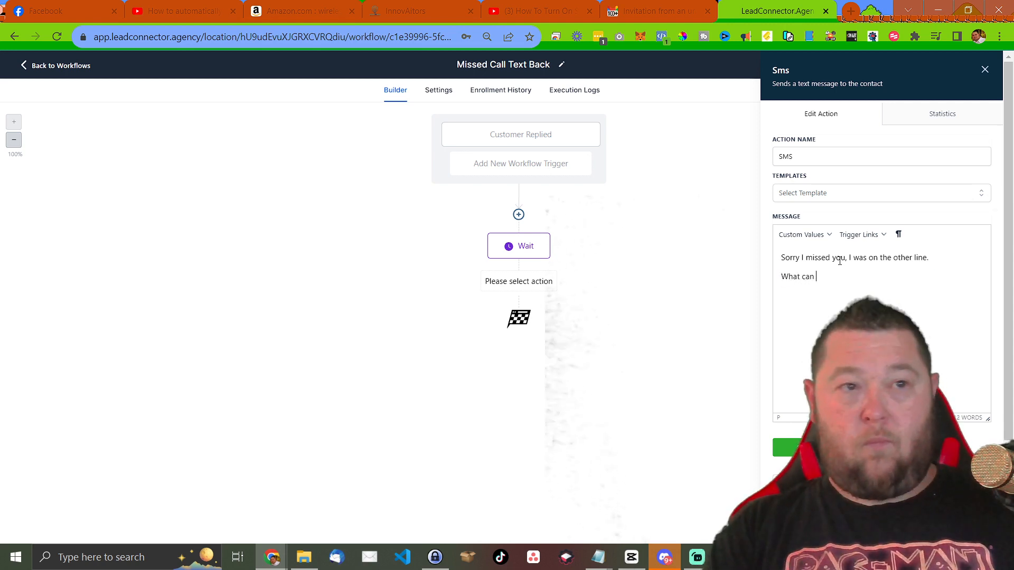
text(I help you with?)
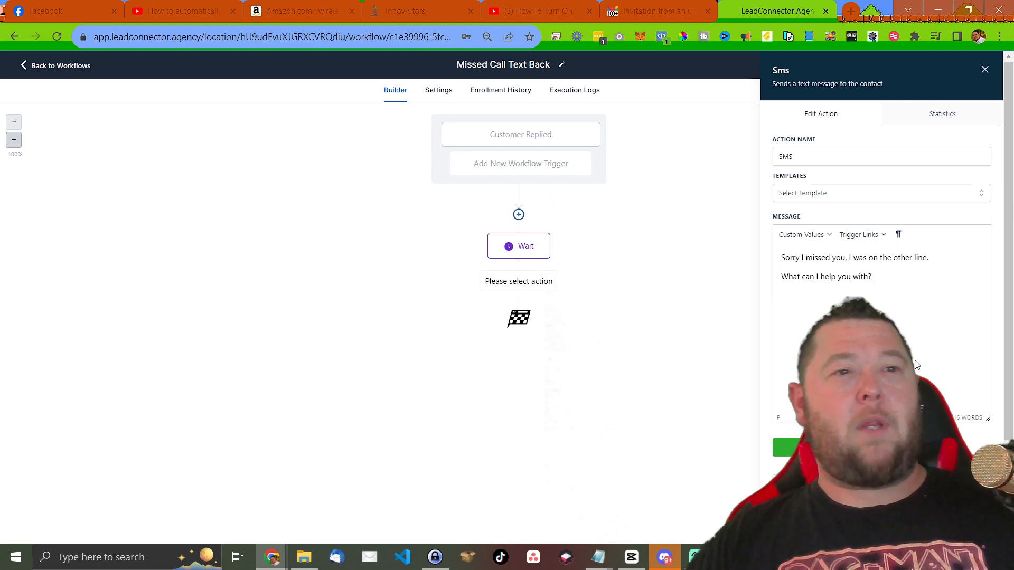
click(787, 448)
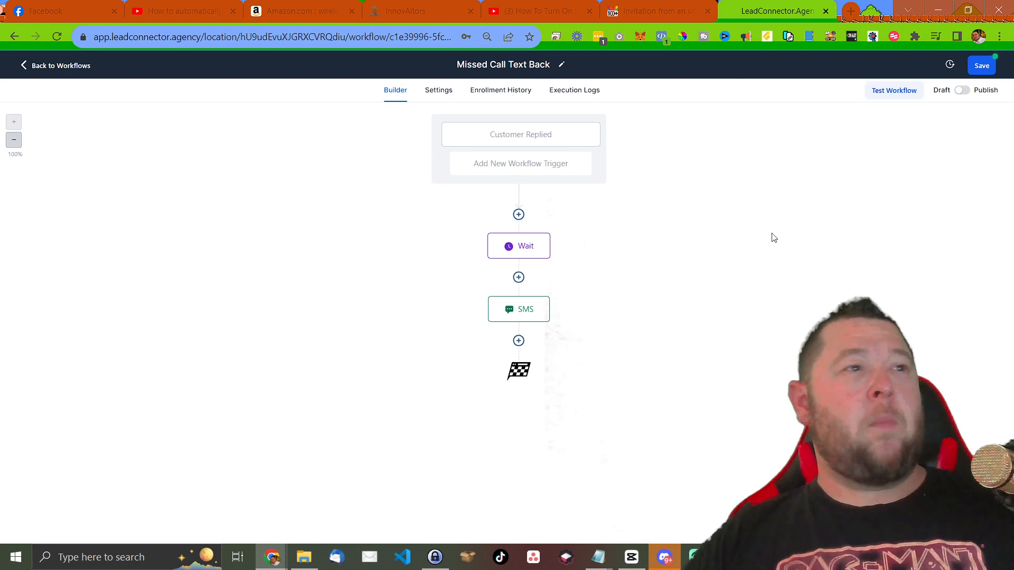
- Publish and save the Missed Call Text Back workflow, and return to the workflow list
click(962, 91)
click(972, 69)
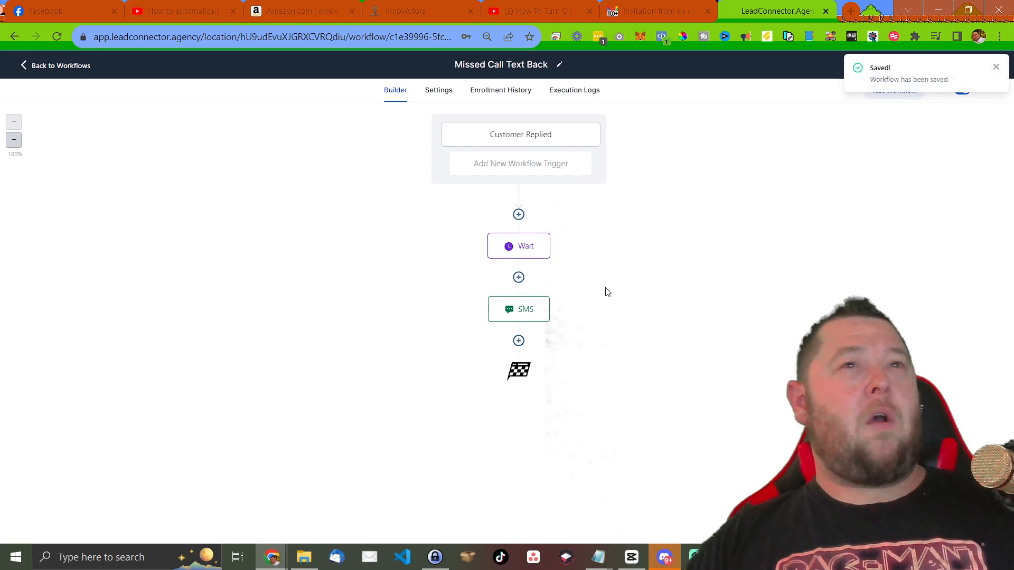
click(996, 67)
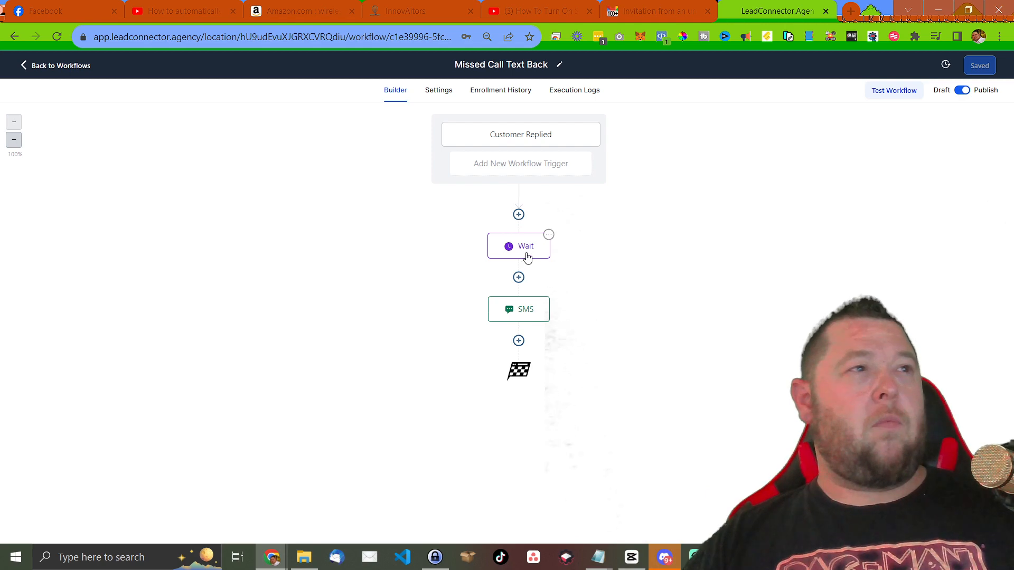
click(48, 66)
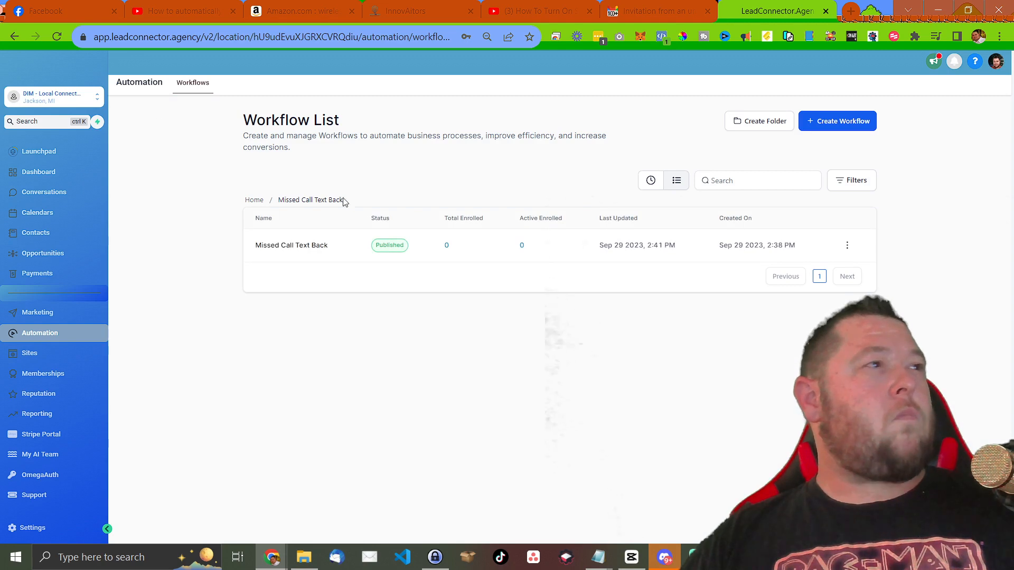
- Create a new workflow from the Auto Missed Call Text-Back recipe and look over its sequence of steps
click(844, 125)
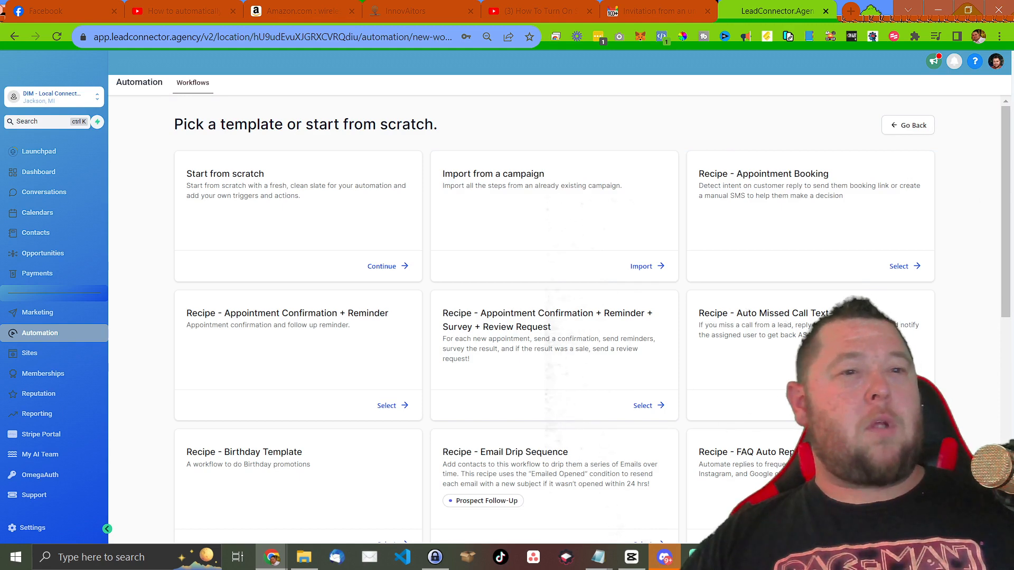
click(544, 338)
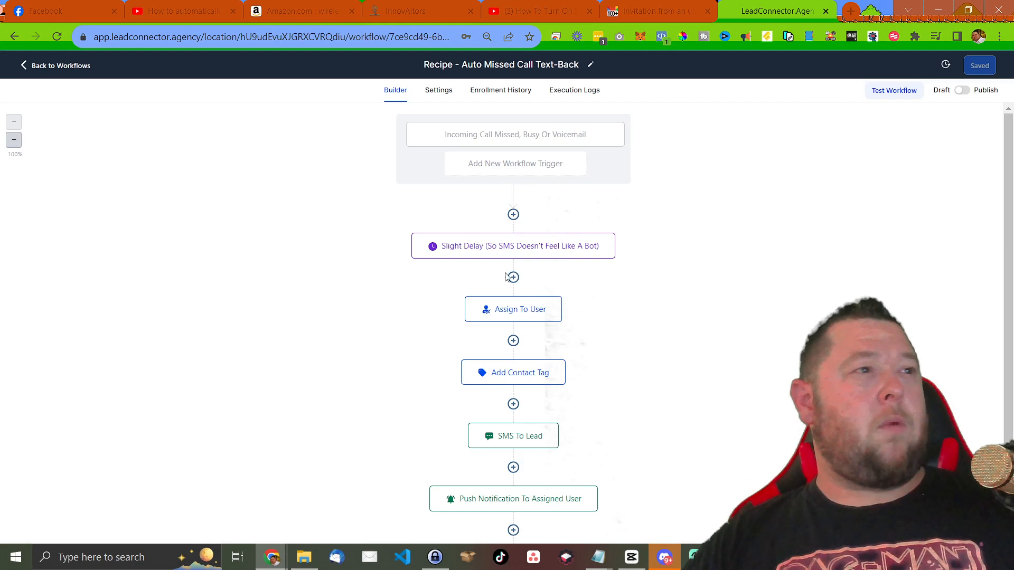
scroll(607, 306, down, 3)
scroll(686, 317, up, 3)
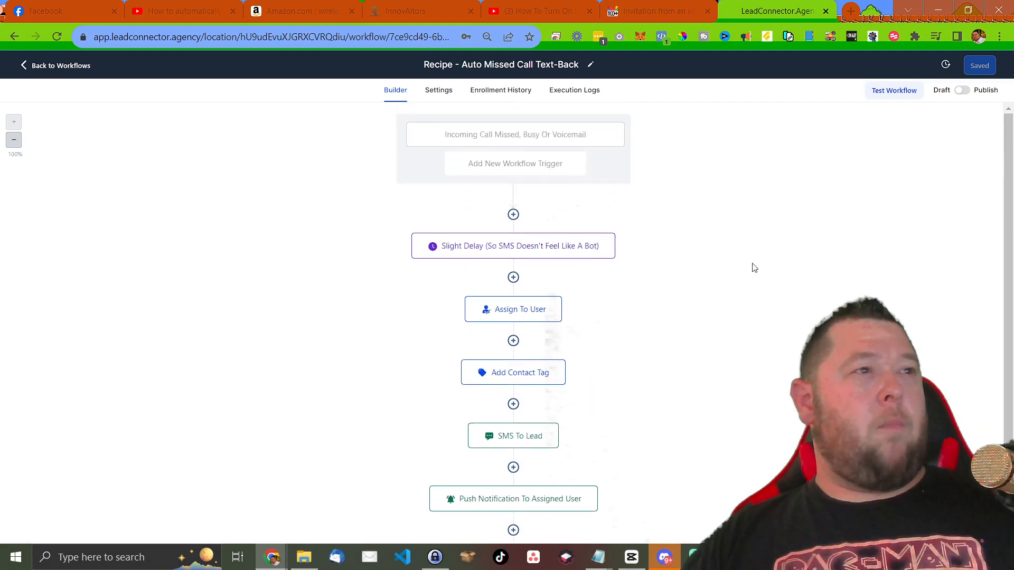
- Examine the recipe's incoming missed-call trigger and the field options offered for its Call Direction filter
click(543, 135)
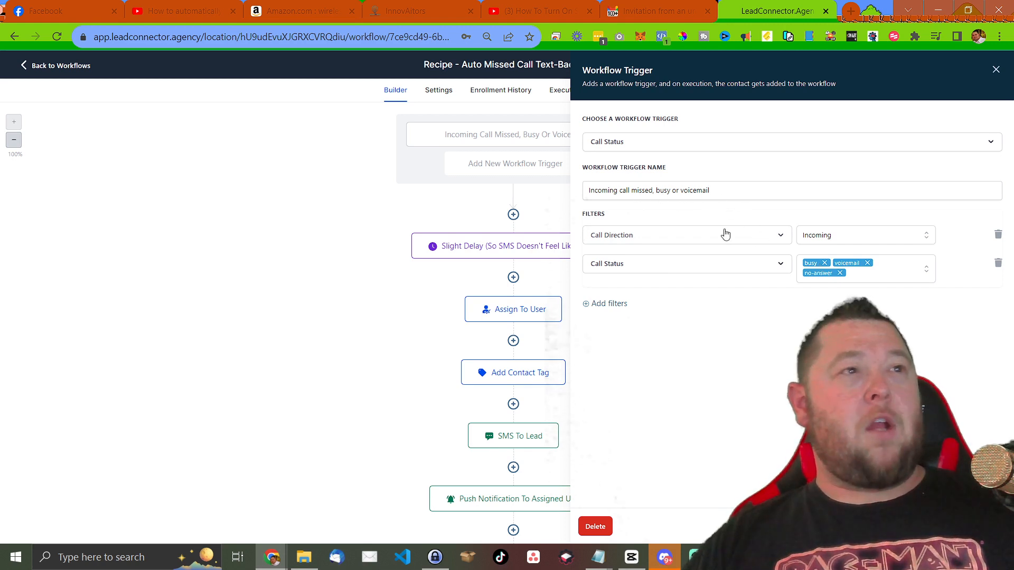
click(745, 235)
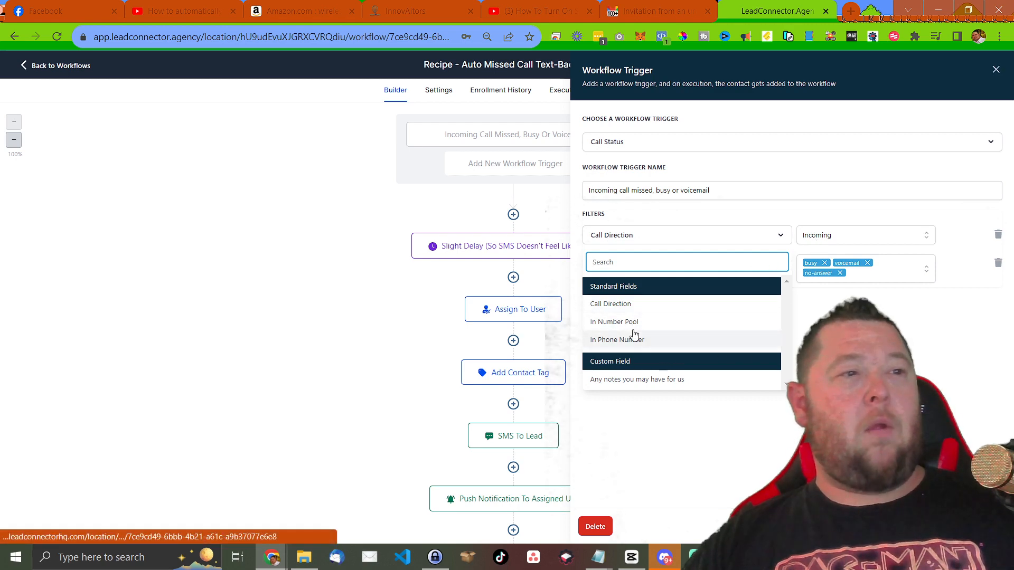
click(839, 365)
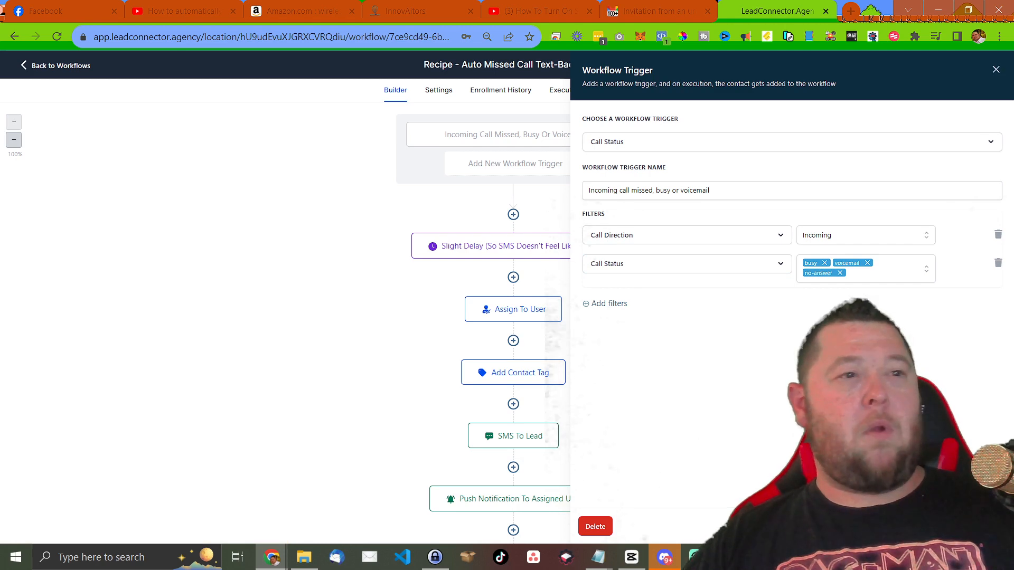
- Try to save the trigger with a third filter, first In Number Pool and then In Phone Number, and close its settings
click(613, 304)
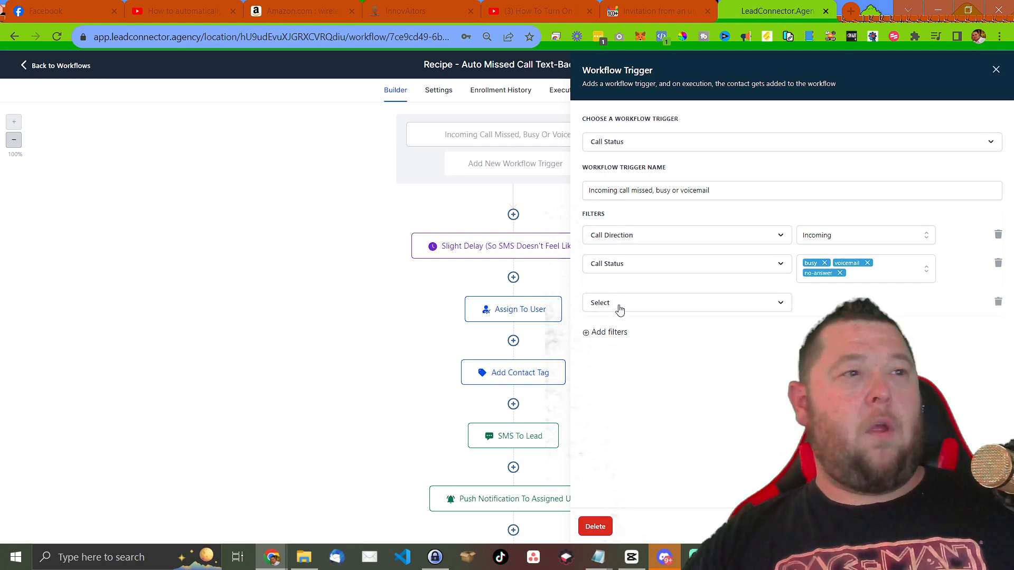
click(664, 306)
click(646, 376)
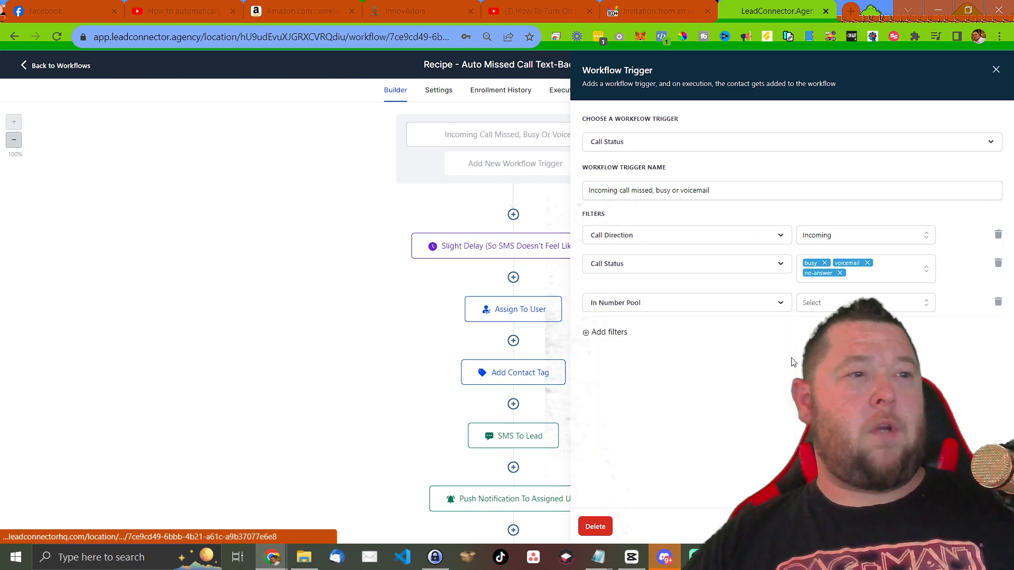
click(723, 303)
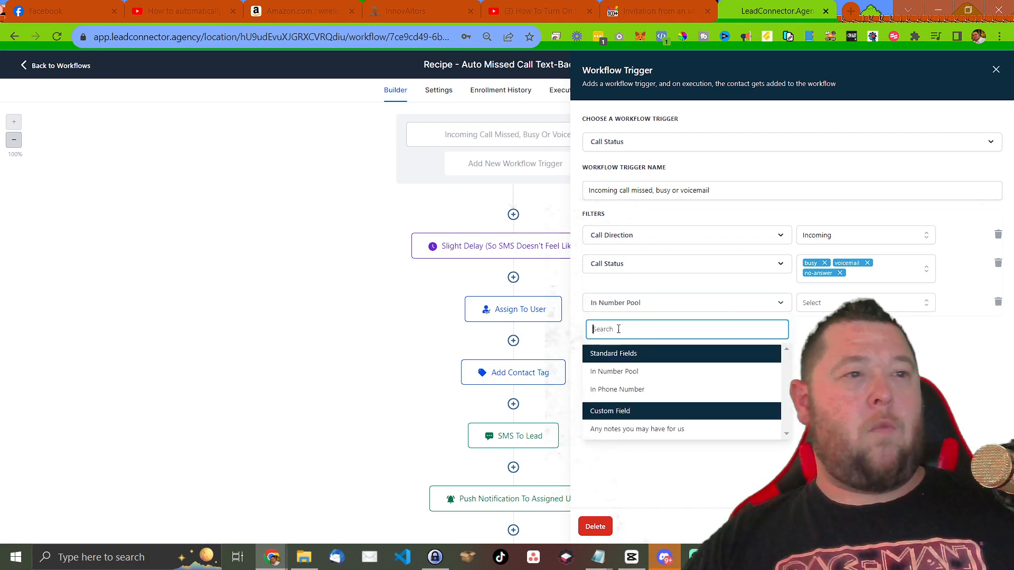
click(611, 388)
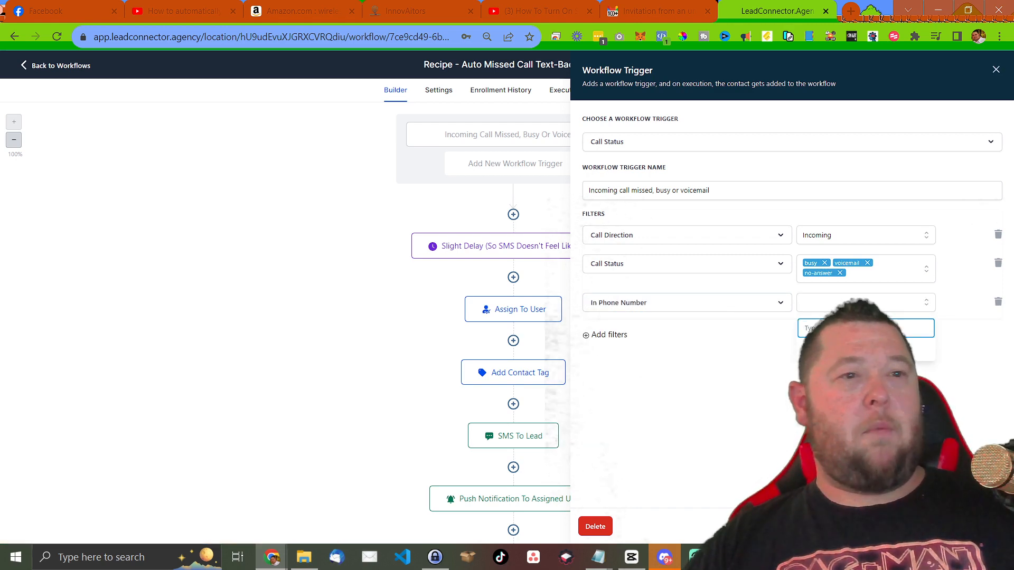
click(974, 527)
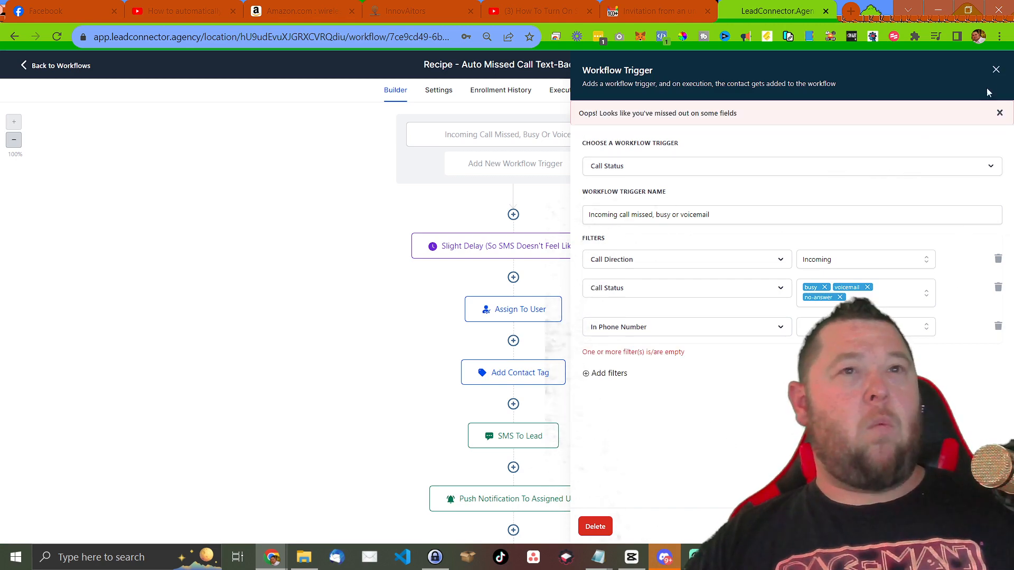
click(996, 69)
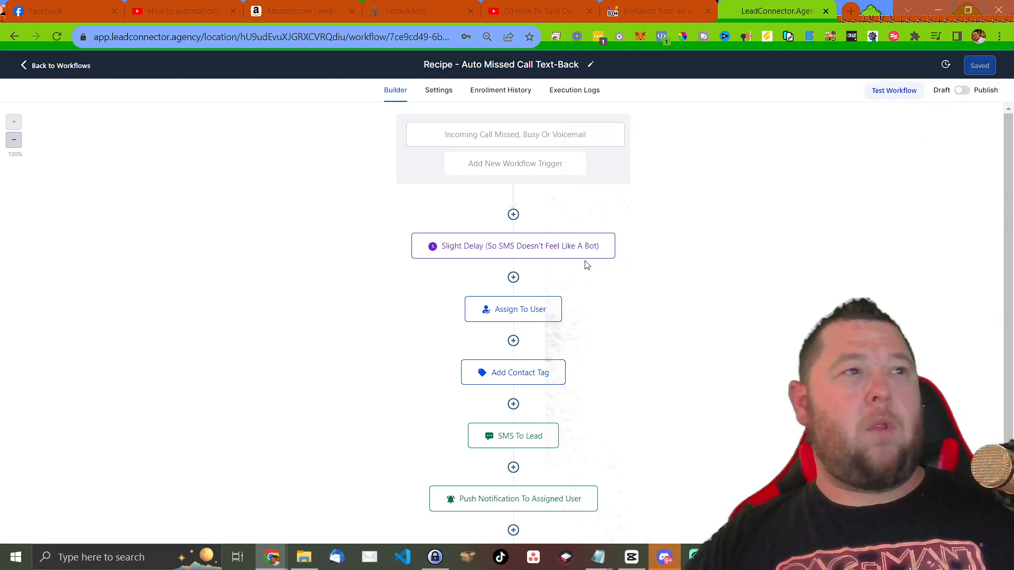
- Examine the Slight Delay step's wait settings and the users offered in the Assign To User action
click(548, 249)
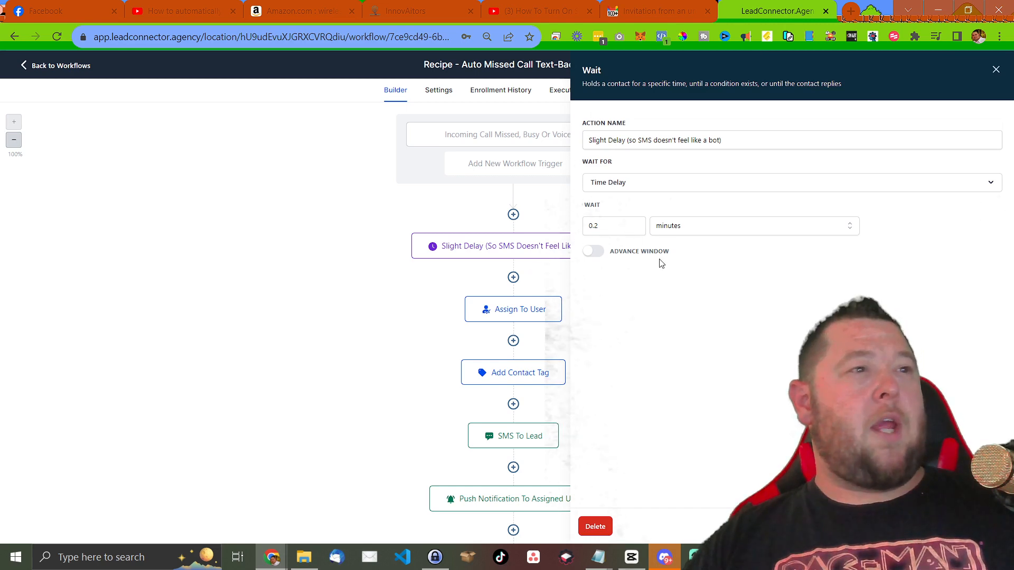
click(504, 319)
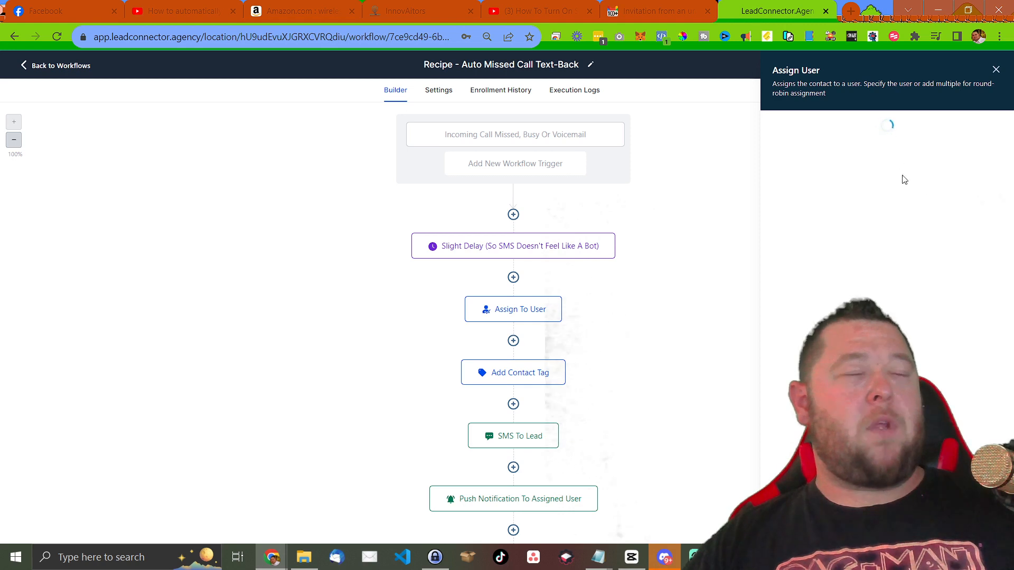
scroll(623, 366, down, 1)
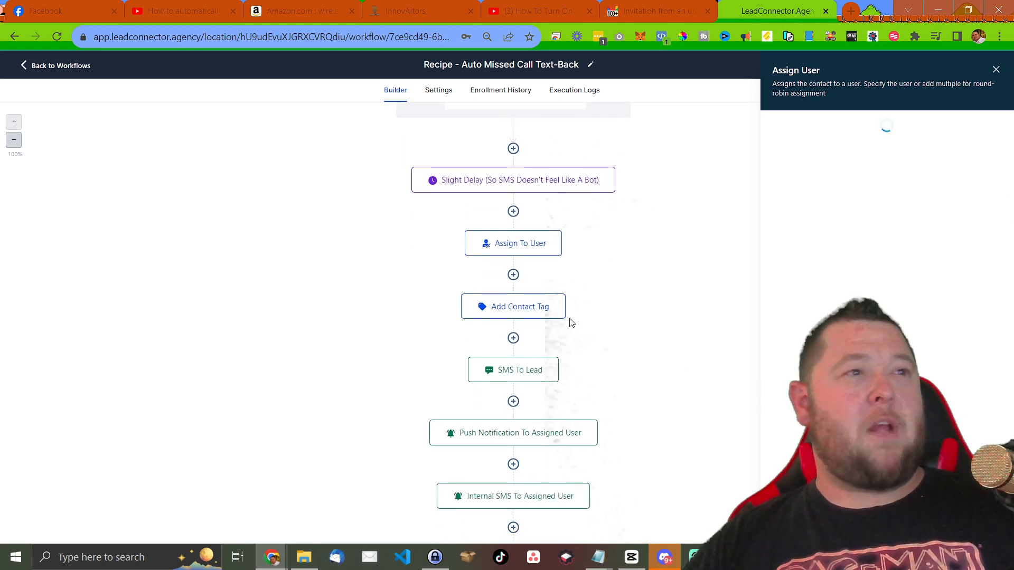
click(825, 195)
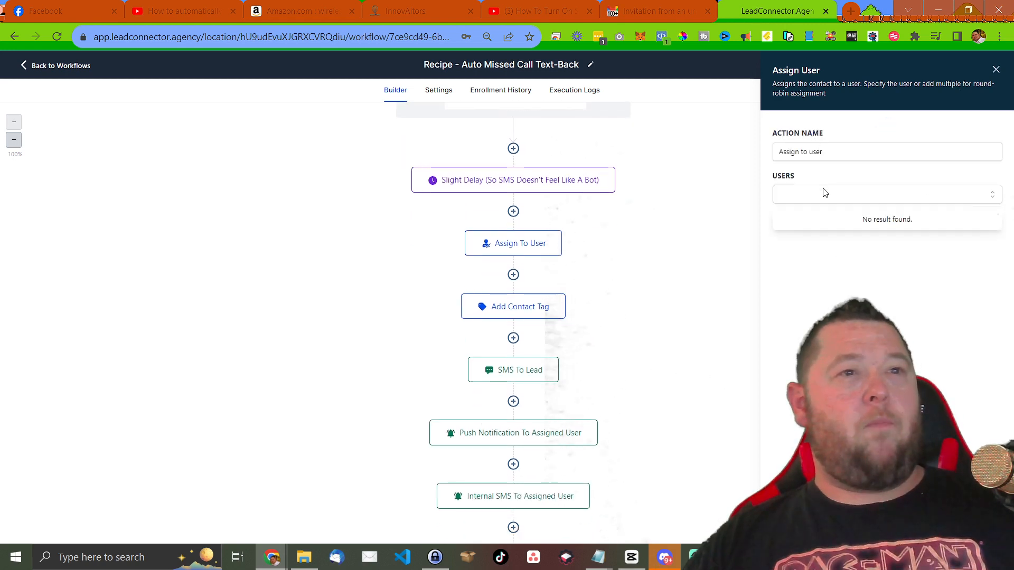
click(825, 196)
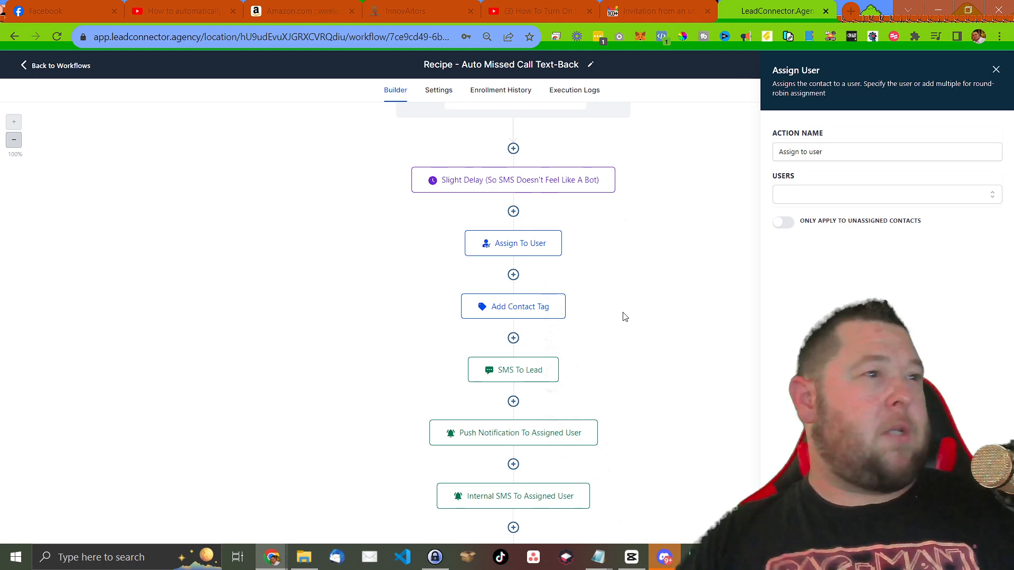
- Examine the Add Contact Tag action and the tags it offers
click(561, 300)
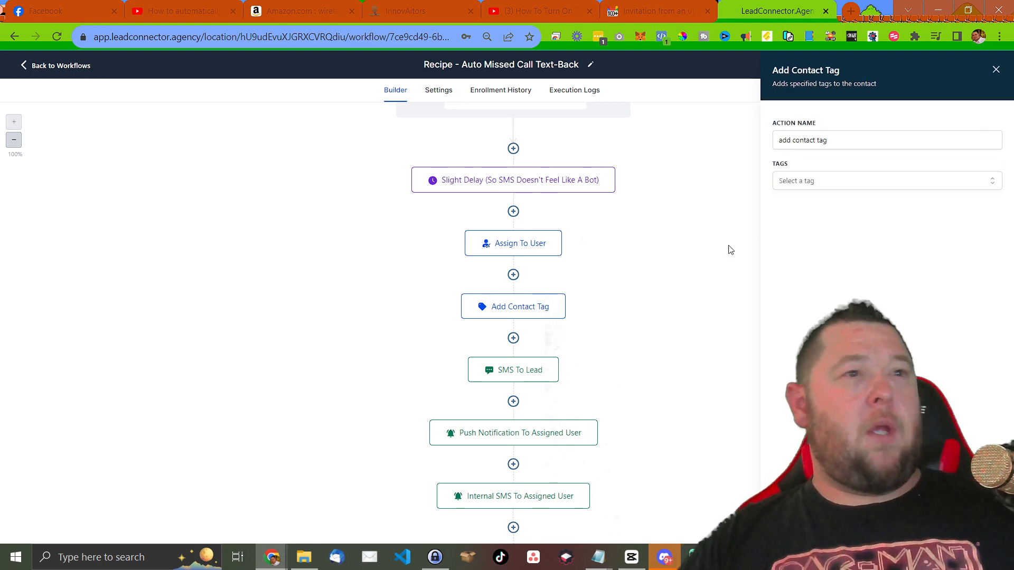
click(808, 182)
click(819, 299)
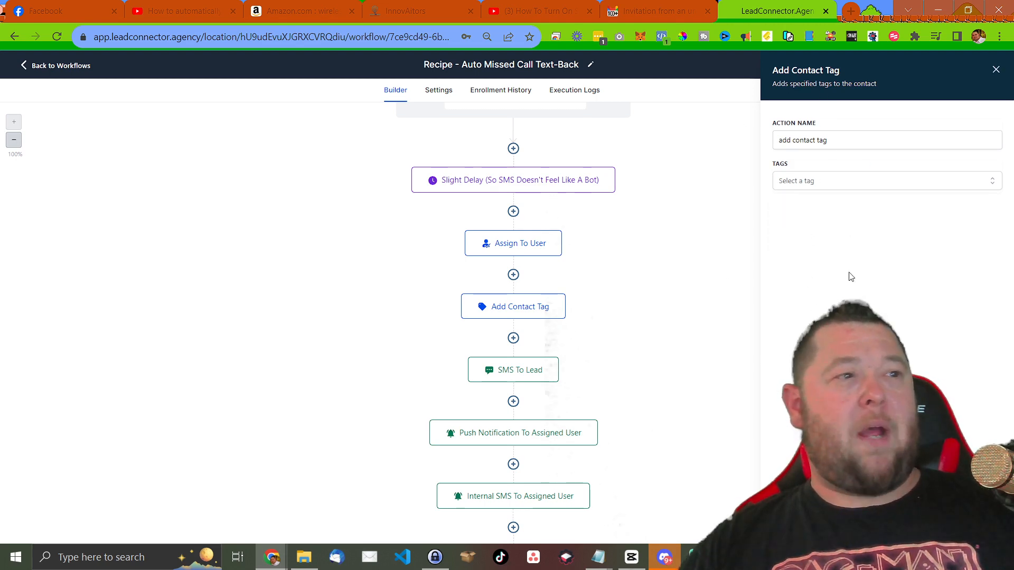
- Read the message text of the recipe's SMS To Lead action
click(528, 378)
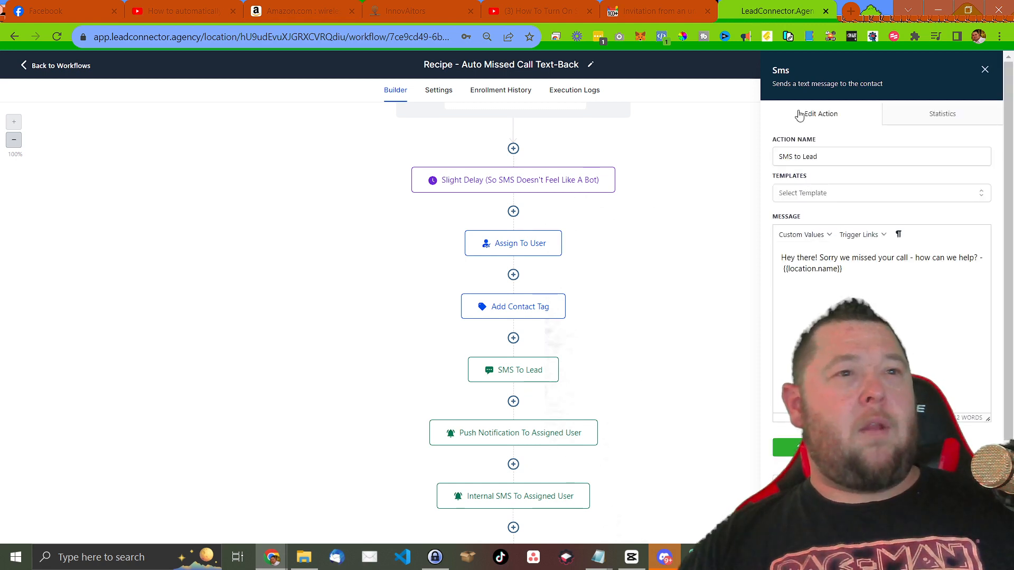
drag(801, 258, 998, 272)
click(855, 280)
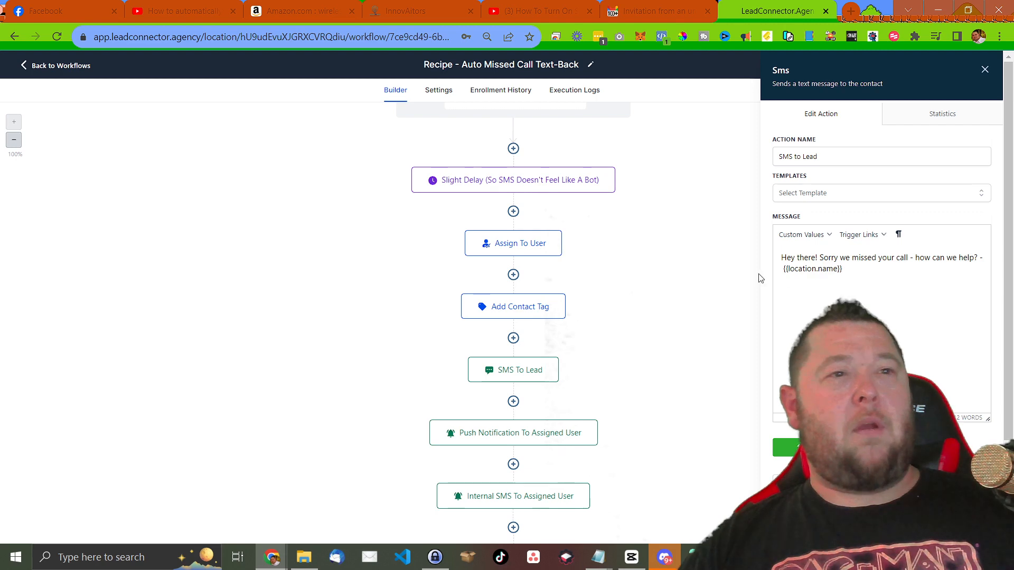
drag(851, 269, 740, 257)
click(871, 271)
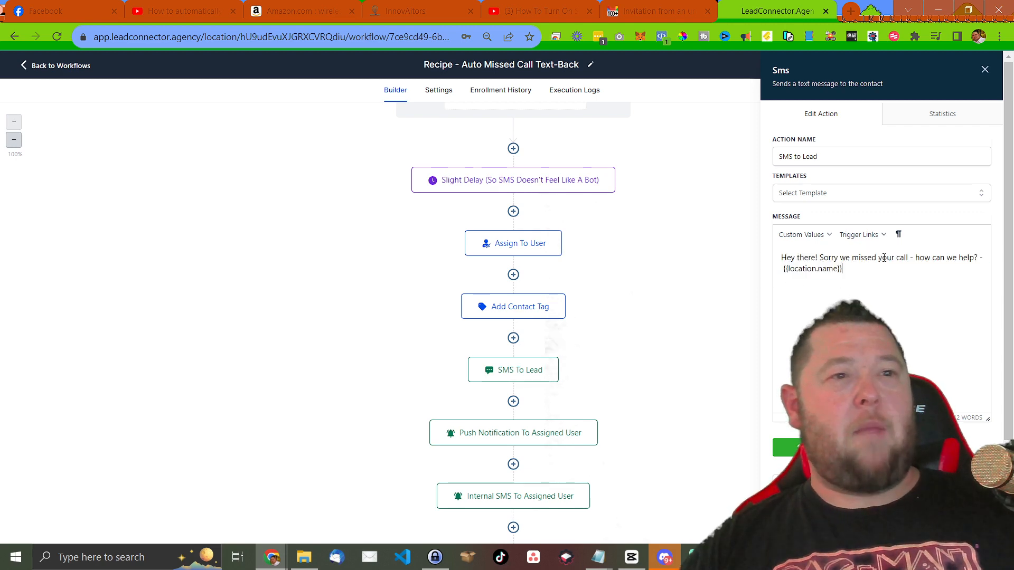
- Read the title and message of the Push Notification To Assigned User action
scroll(577, 407, down, 1)
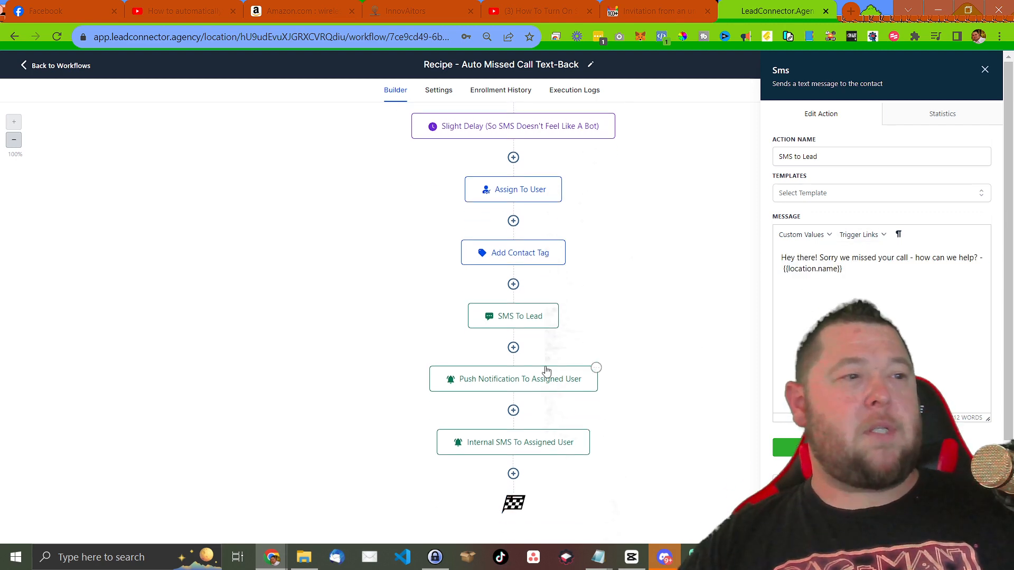
click(543, 379)
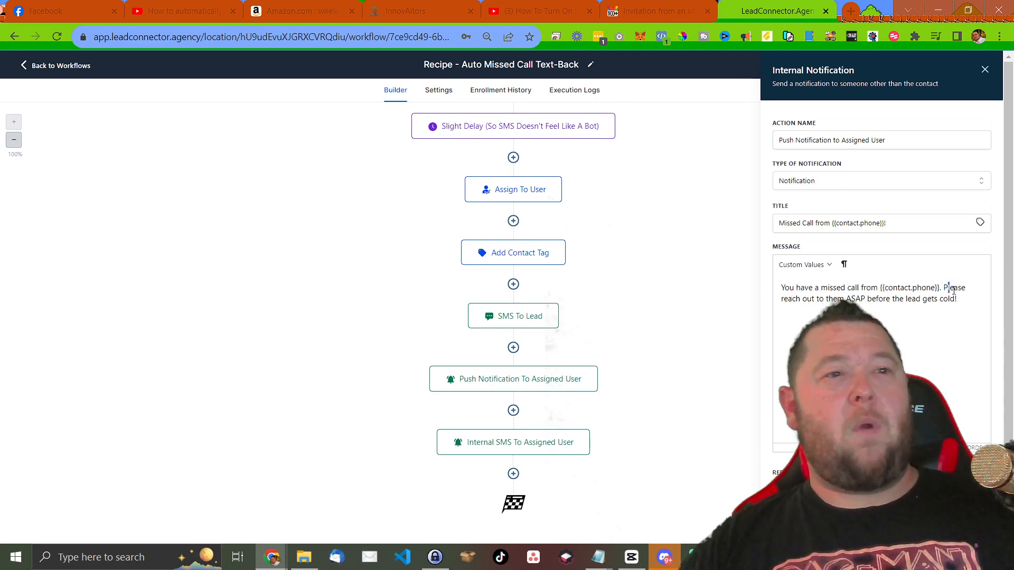
drag(953, 291, 971, 317)
click(971, 318)
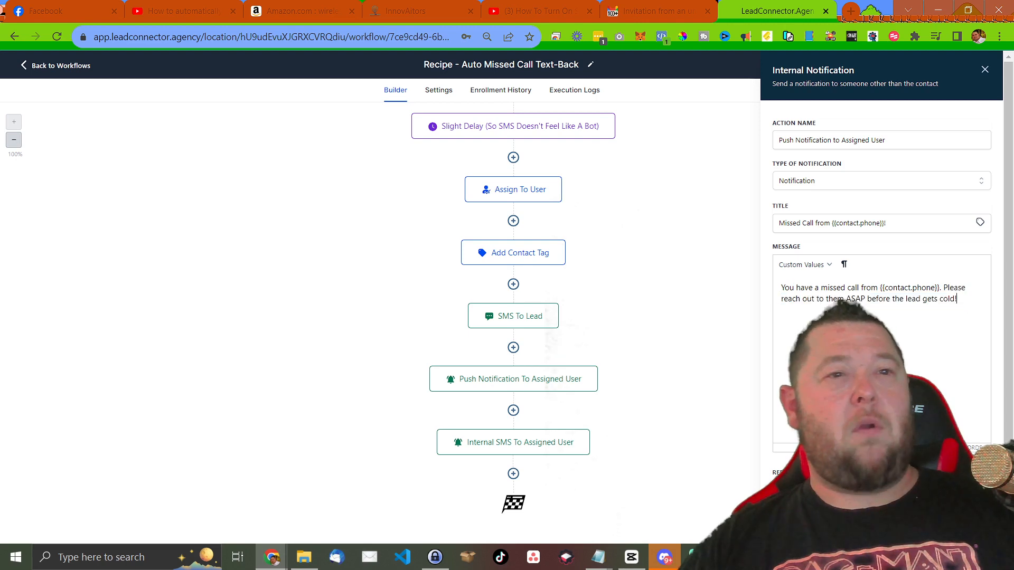
- Review the Internal SMS To Assigned User action's recipient settings and message, and close it
click(546, 444)
scroll(851, 179, down, 1)
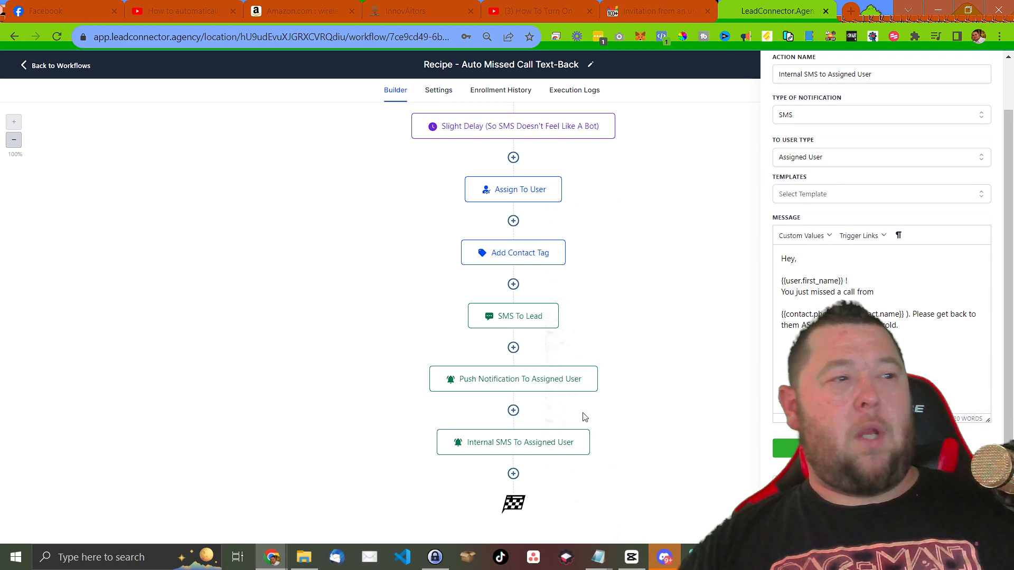
scroll(836, 234, up, 1)
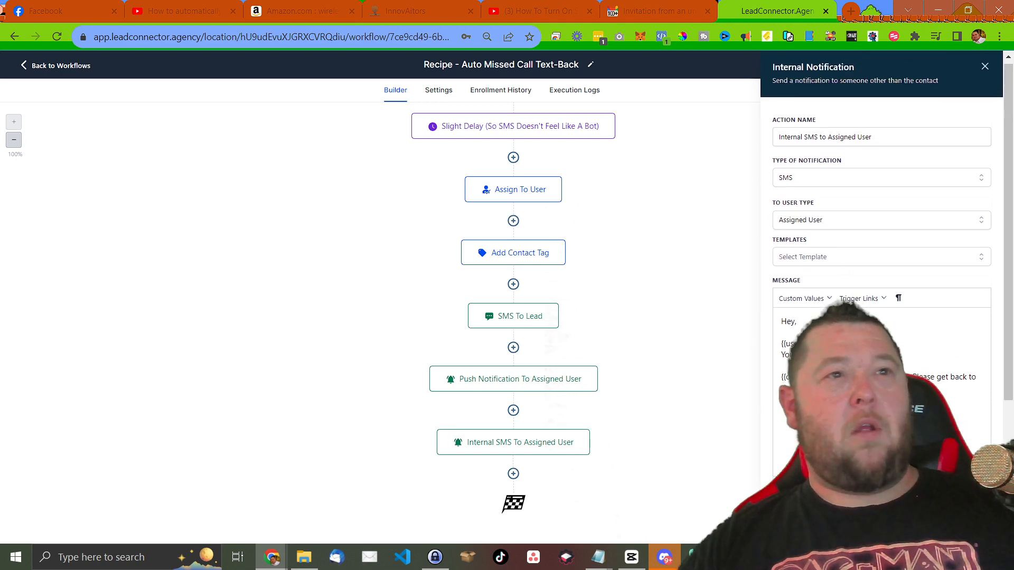
scroll(845, 212, down, 2)
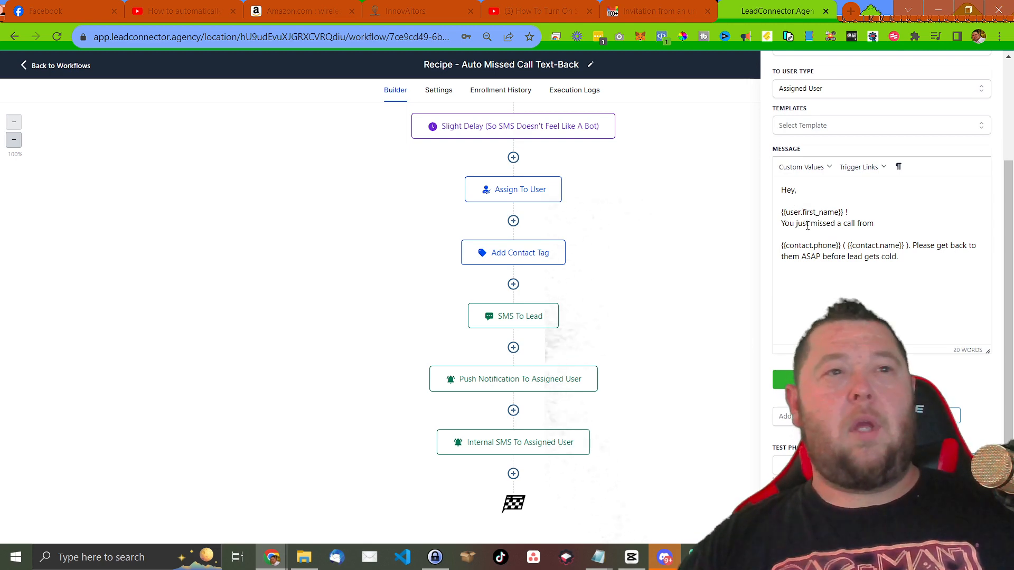
drag(807, 226, 872, 225)
drag(800, 212, 897, 229)
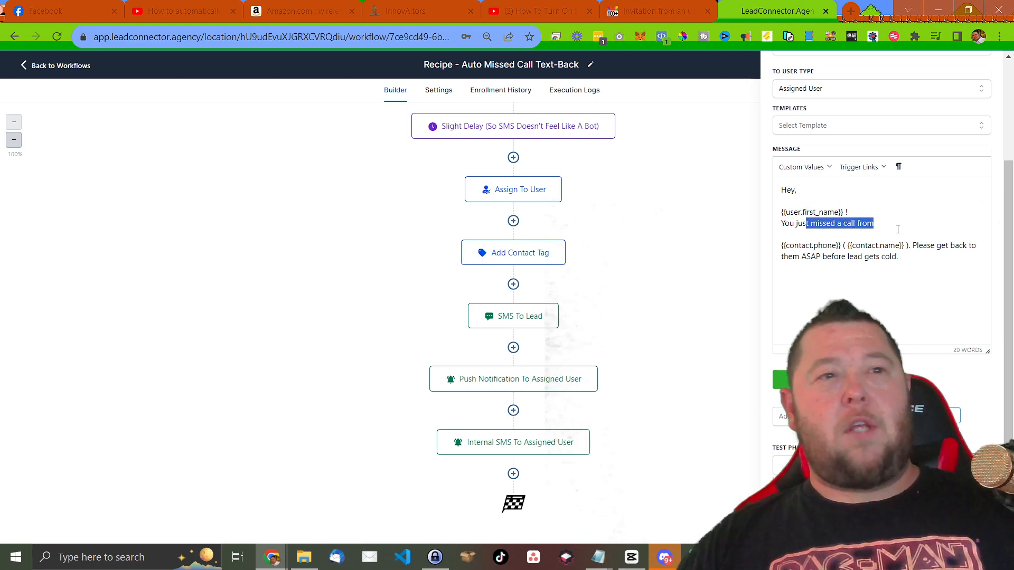
click(840, 238)
drag(823, 244, 953, 267)
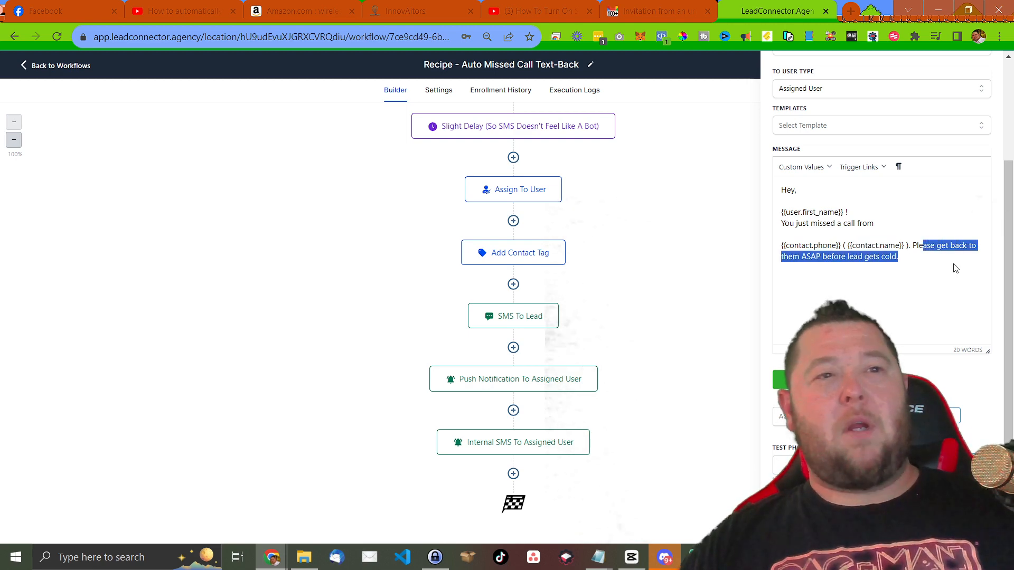
click(954, 268)
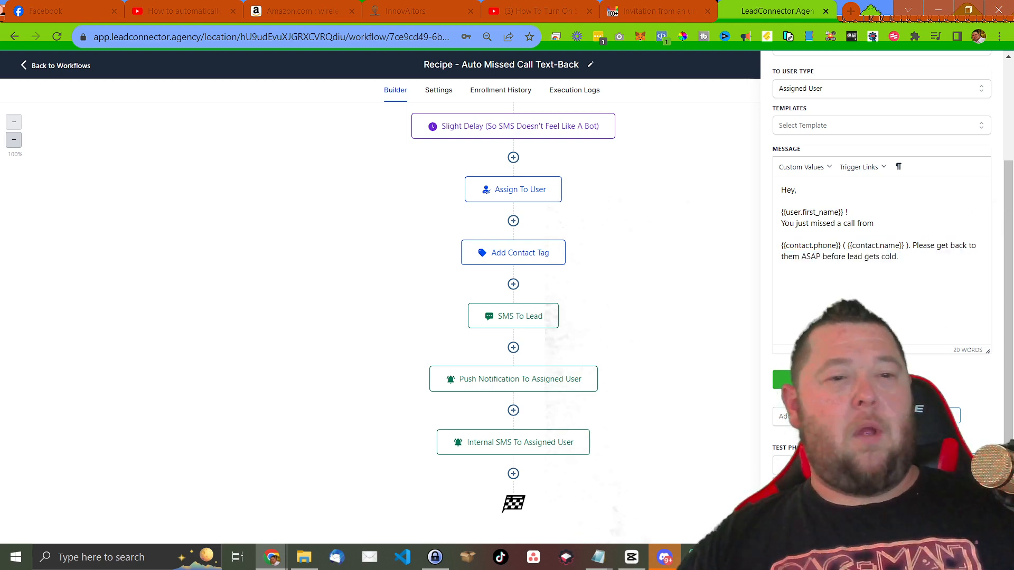
key(Escape)
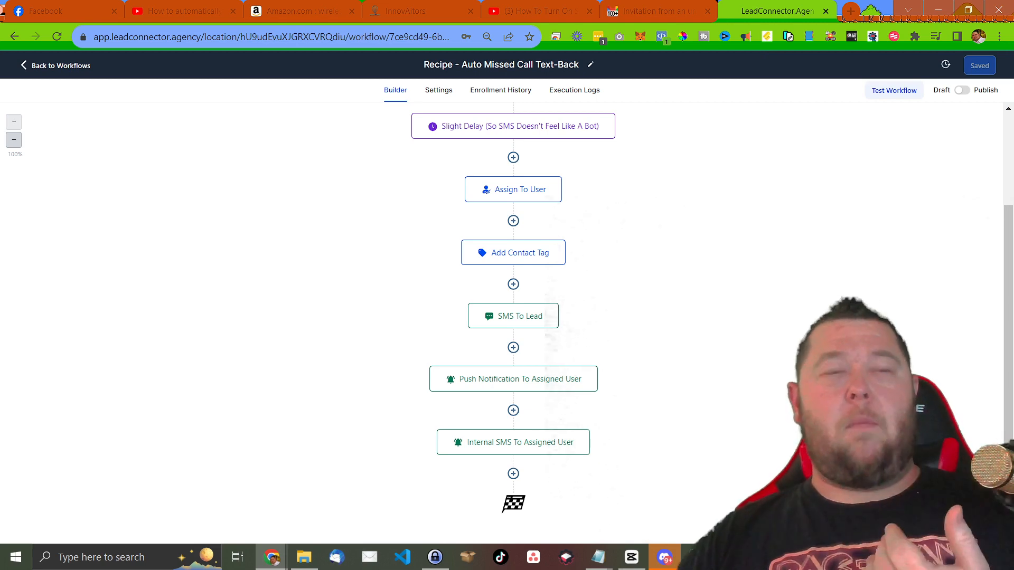
- Return to the workflow list, start a new workflow, and look through the appointment recipe templates
click(54, 66)
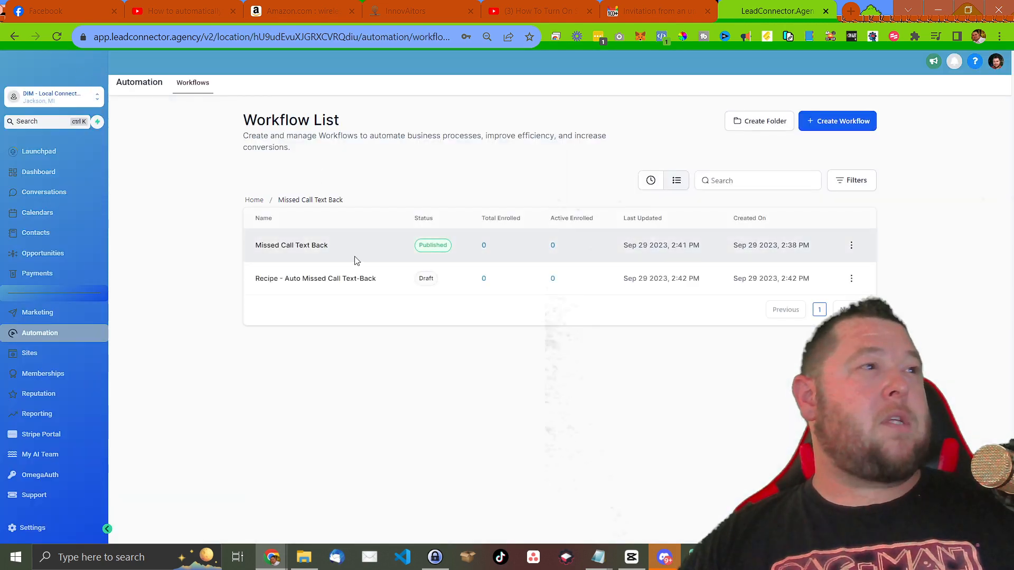
click(842, 126)
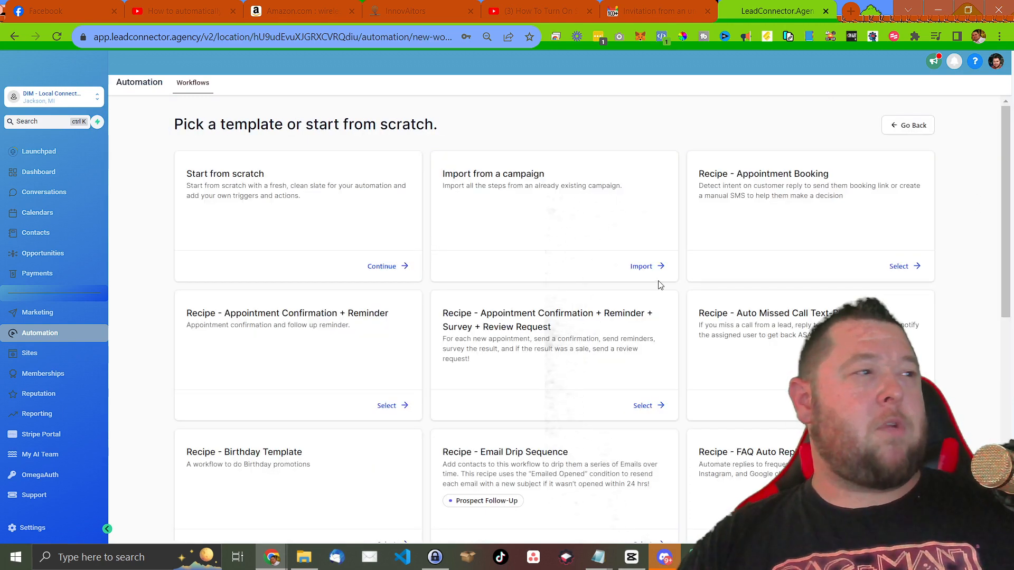
scroll(581, 283, down, 3)
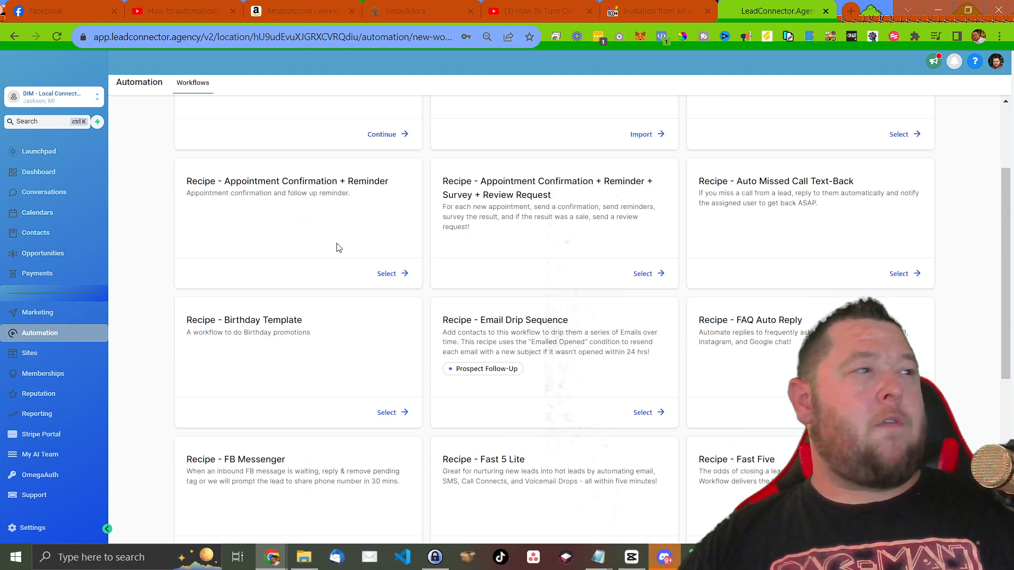
scroll(339, 258, up, 1)
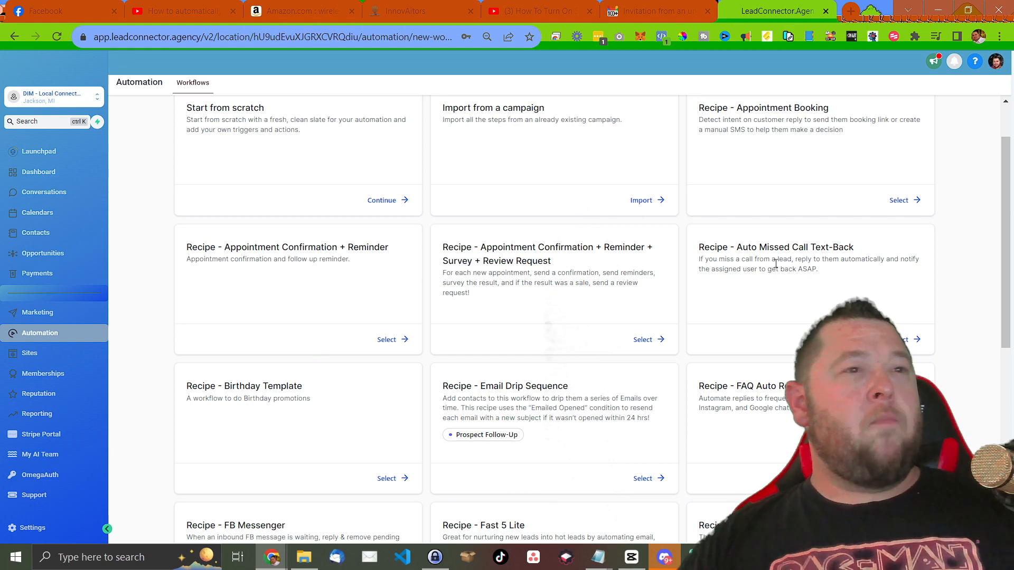
drag(492, 247, 551, 259)
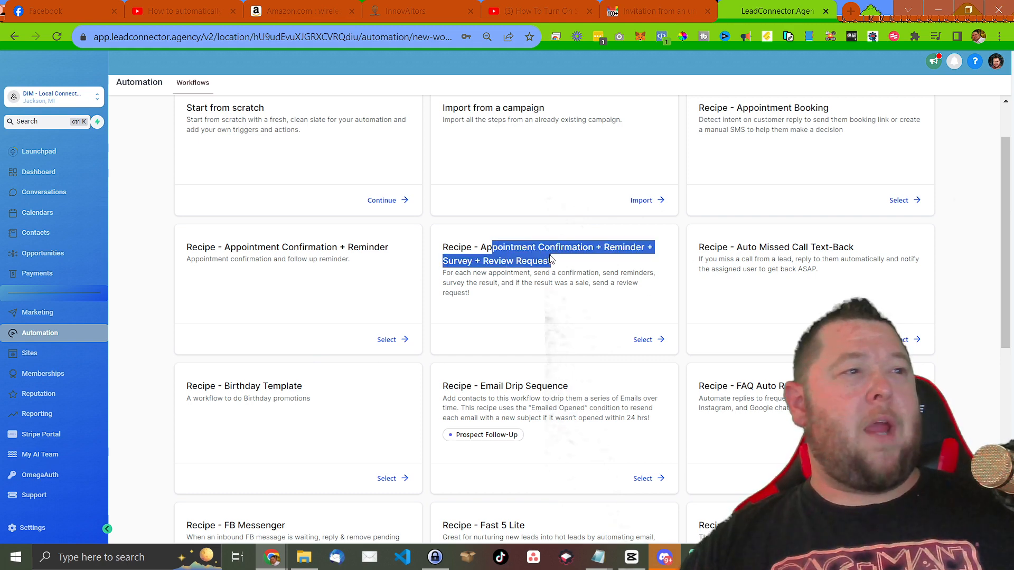
click(517, 251)
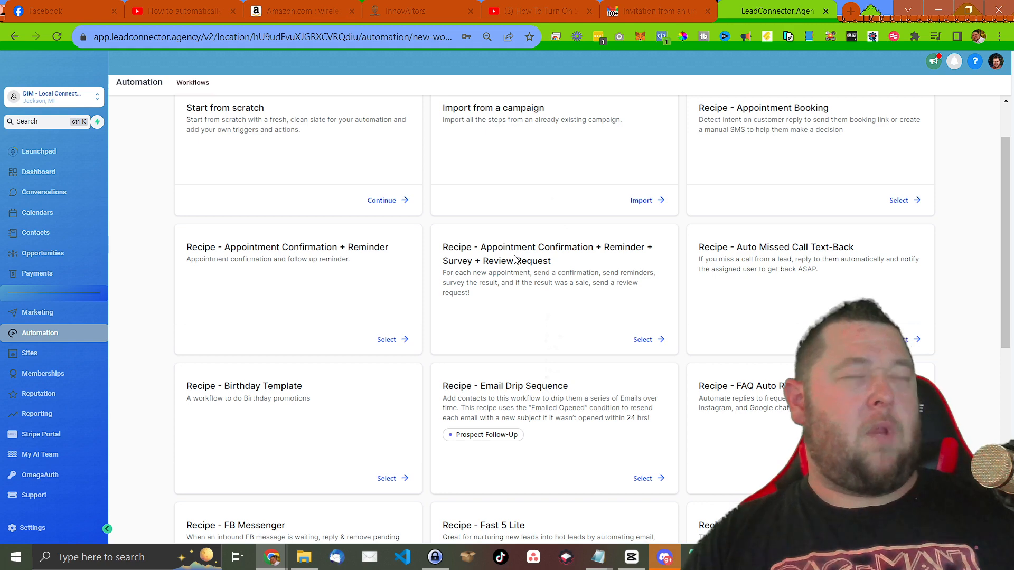
- Read the descriptions of the FAQ Auto Reply and Fast 5 Lite recipes
scroll(771, 338, down, 2)
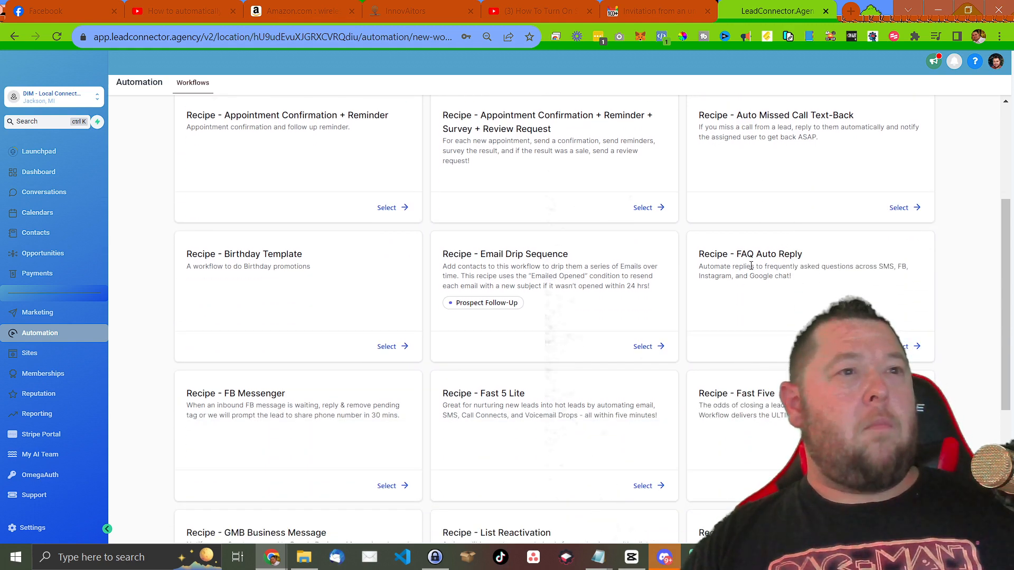
drag(751, 266, 769, 269)
click(768, 269)
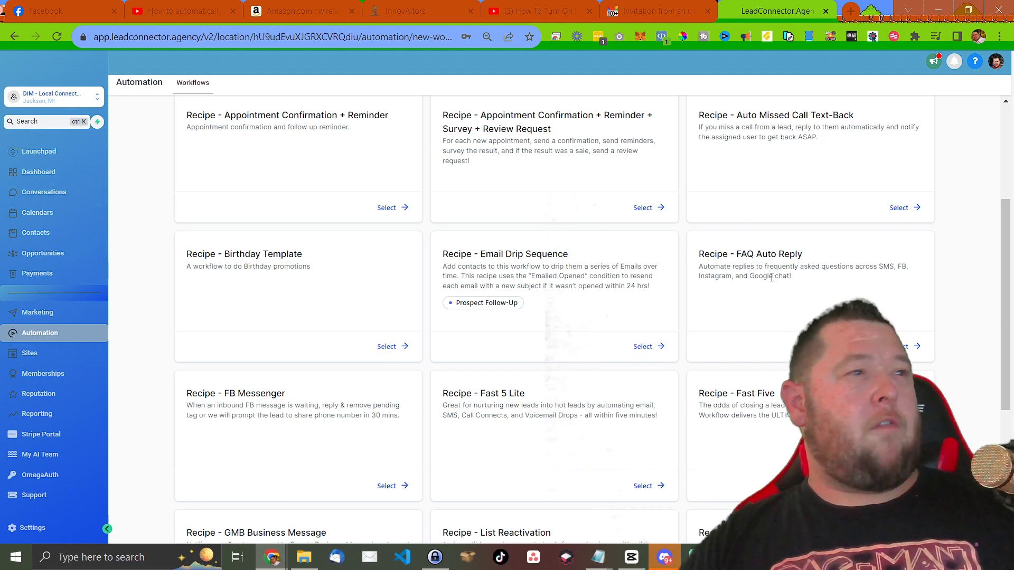
scroll(749, 336, down, 2)
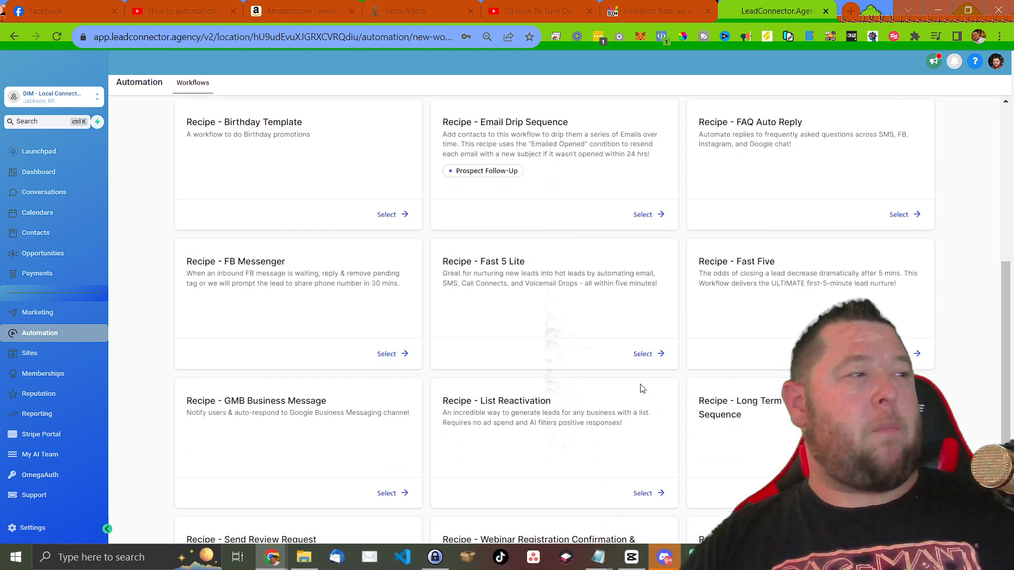
drag(497, 261, 663, 287)
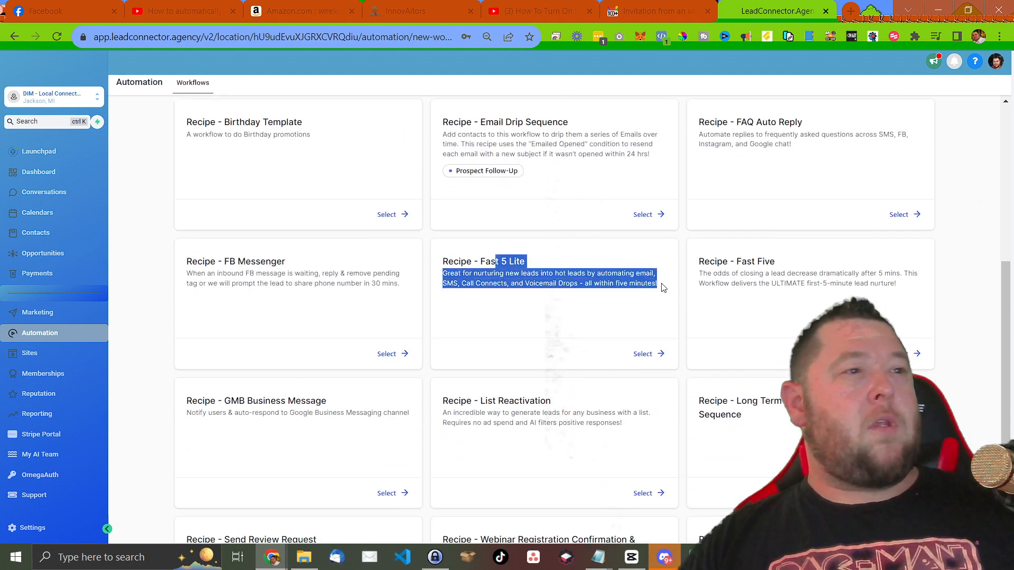
click(639, 285)
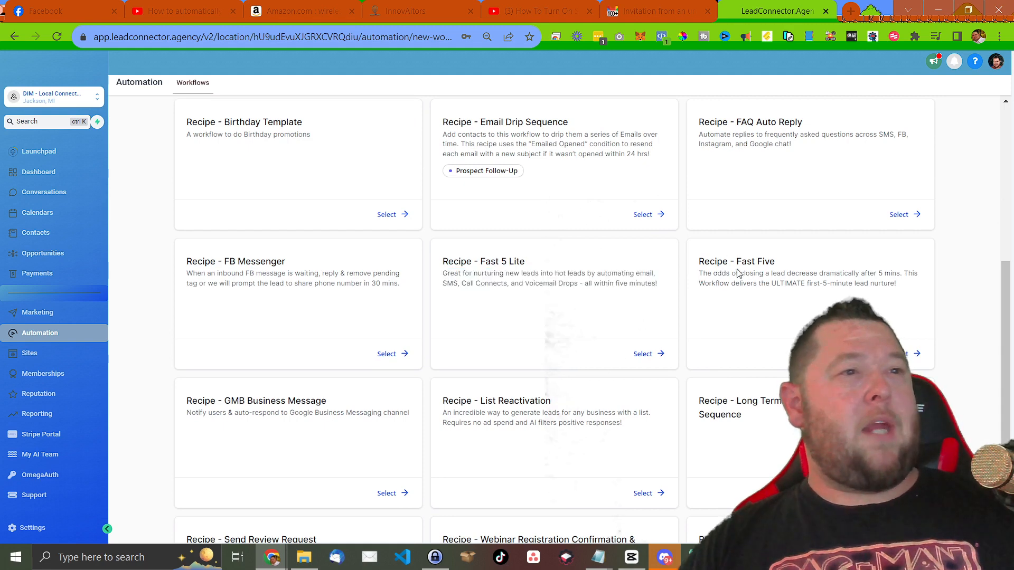
- Read the Fast Five recipe's description and create a workflow from that recipe
drag(739, 273, 887, 300)
click(852, 284)
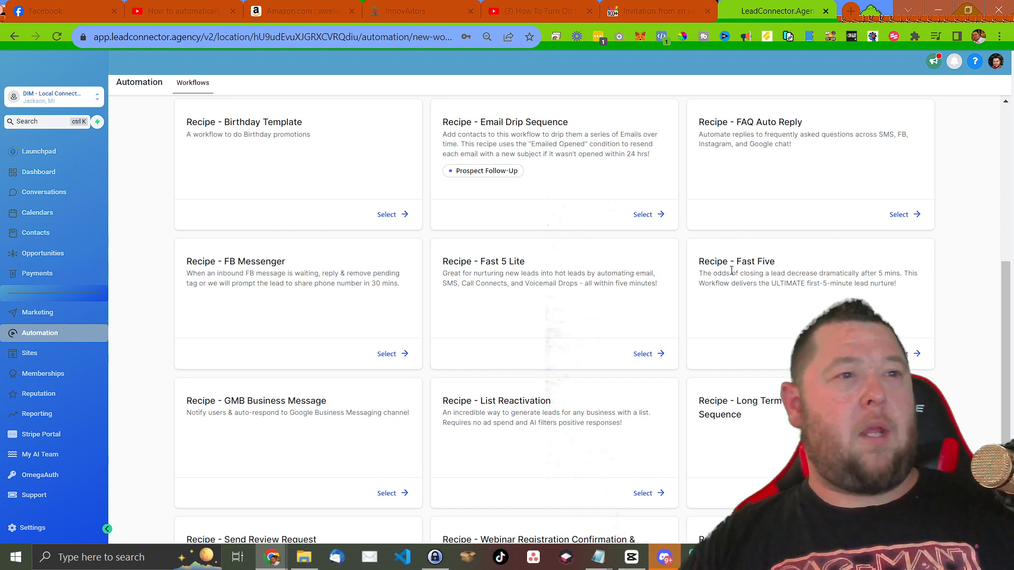
drag(732, 271, 874, 283)
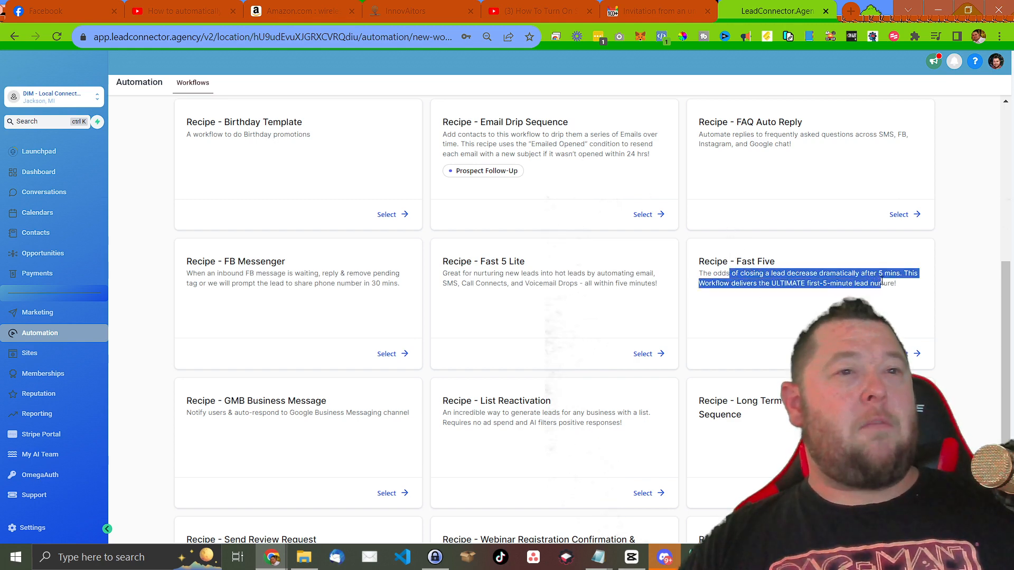
click(806, 288)
click(781, 343)
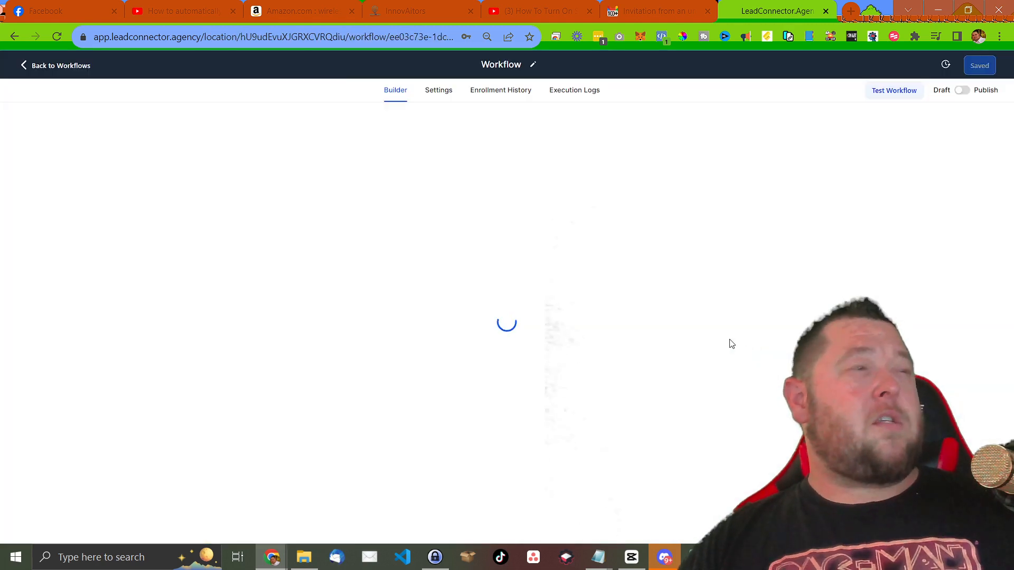
- Survey the Fast Five workflow from its trigger down to the ends of its branches
scroll(680, 282, down, 6)
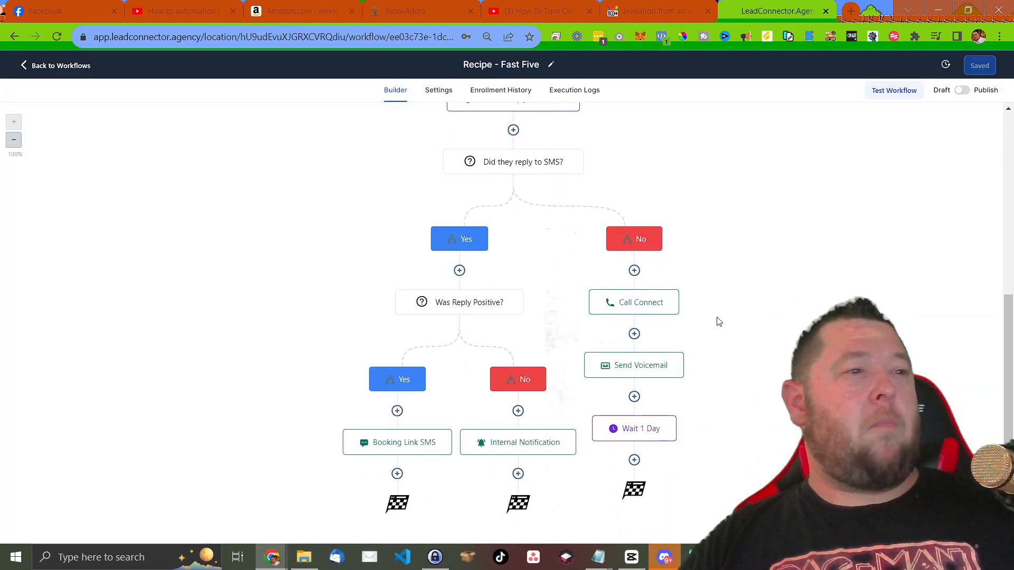
scroll(719, 325, up, 6)
scroll(720, 328, down, 6)
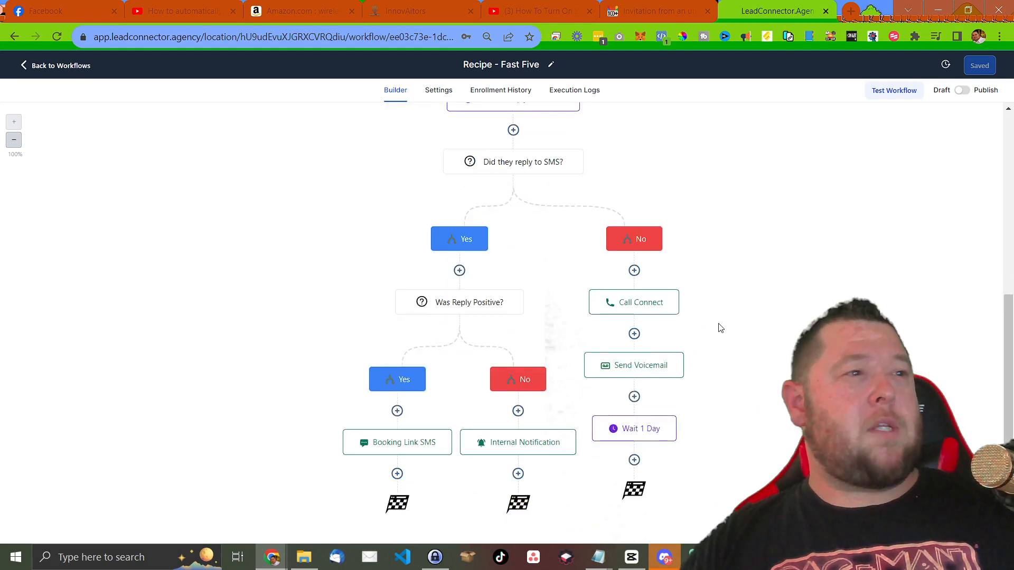
scroll(720, 328, up, 6)
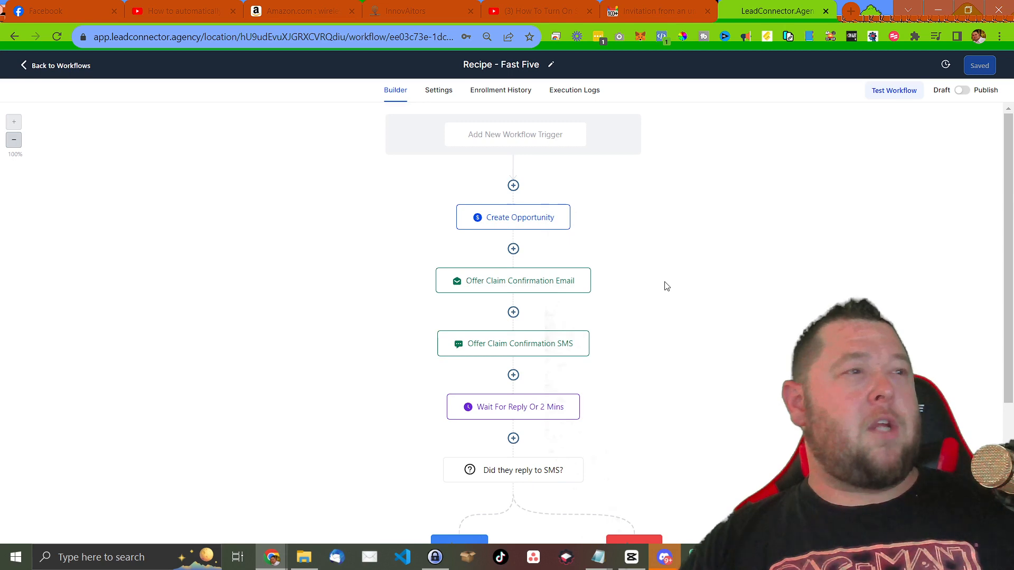
- Review the settings of the Create Opportunity action and the message of the Offer Claim Confirmation Email
click(501, 218)
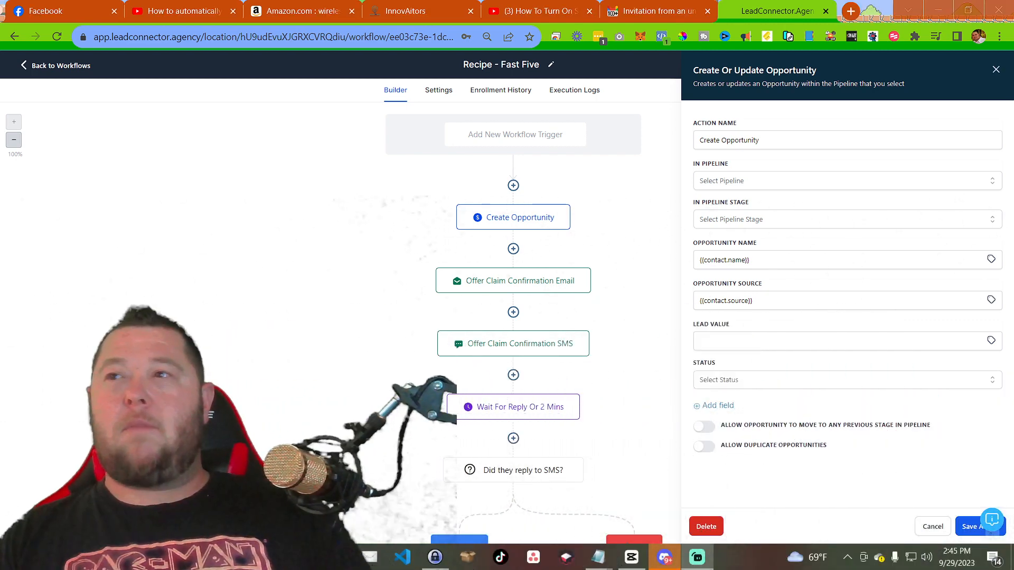
click(507, 287)
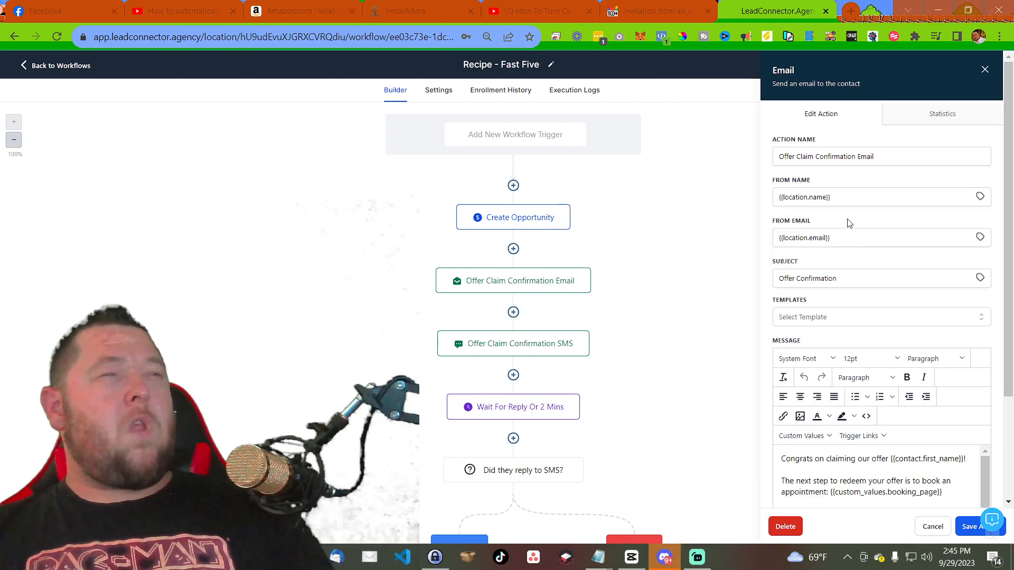
scroll(840, 317, down, 3)
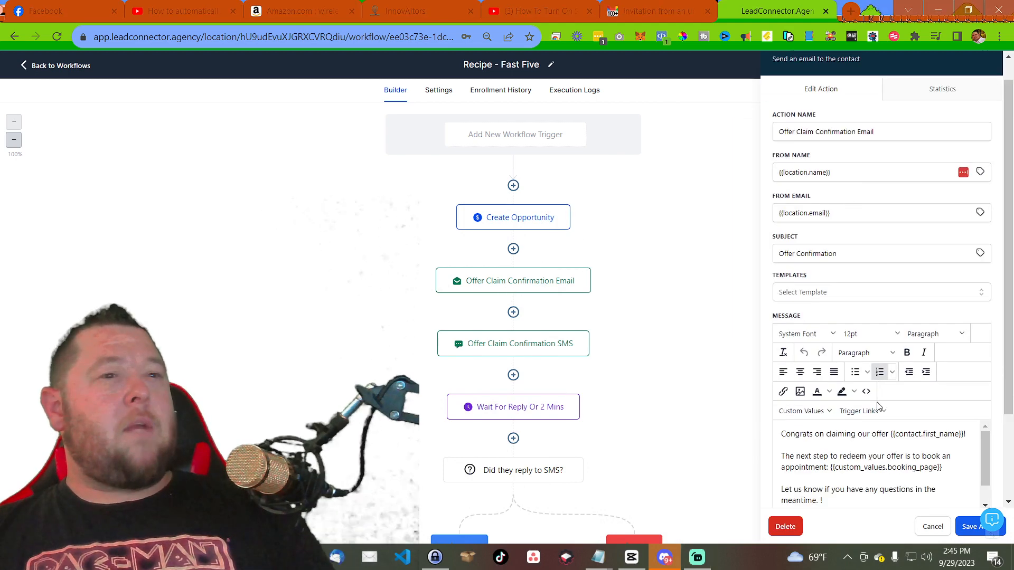
- Read the Offer Claim Confirmation SMS message, check the Wait For Reply Or 2 Mins settings, and close them
click(539, 349)
scroll(876, 336, down, 2)
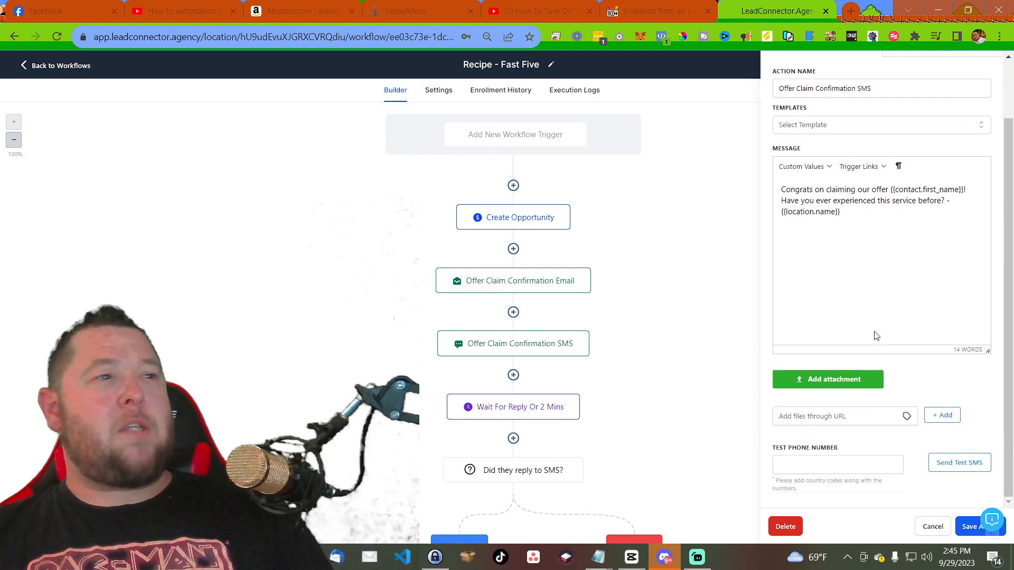
click(546, 413)
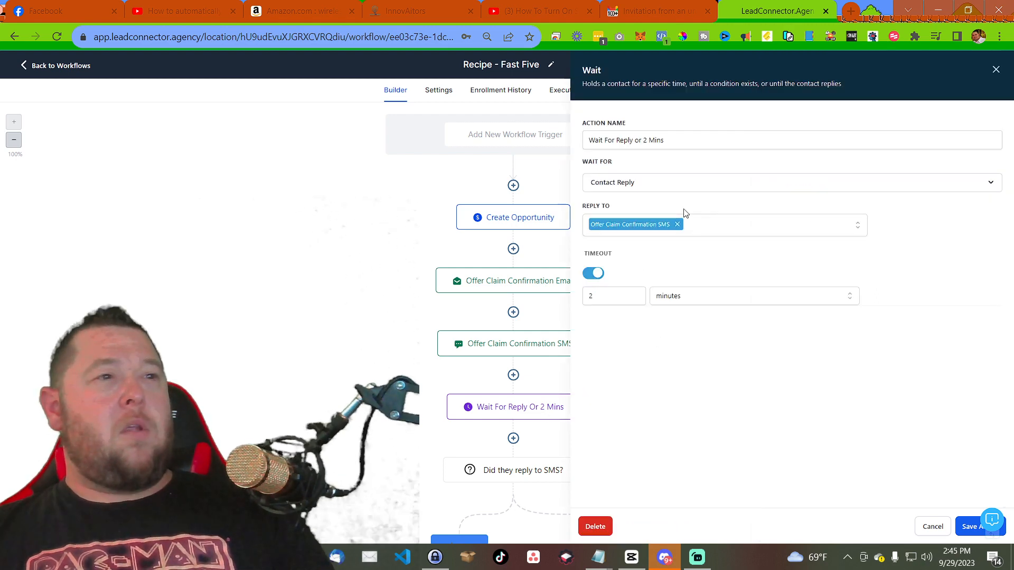
click(996, 70)
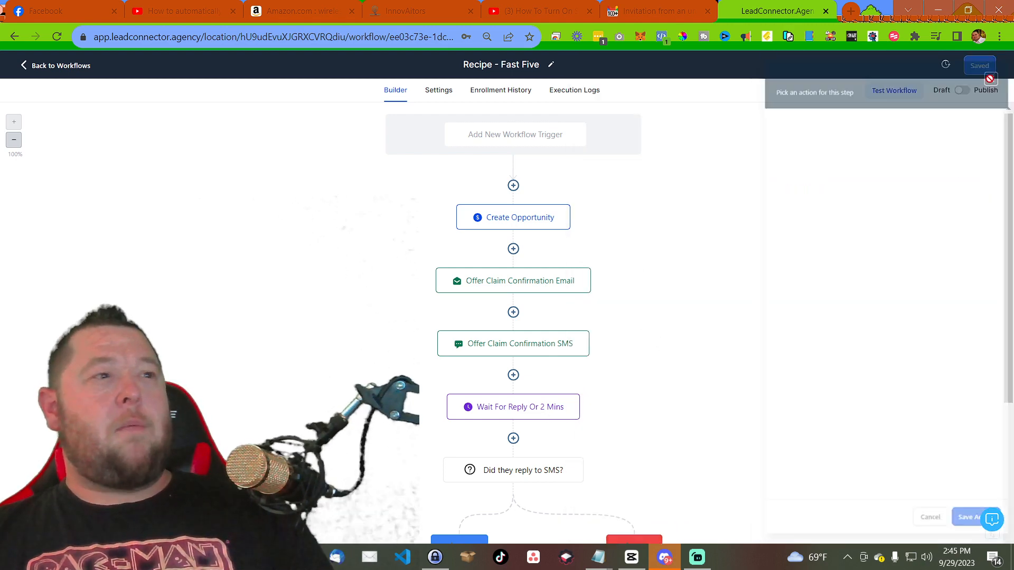
- Examine the "Did they reply to SMS?" condition, close it, and look over its Yes and No branches
scroll(724, 267, down, 6)
click(525, 167)
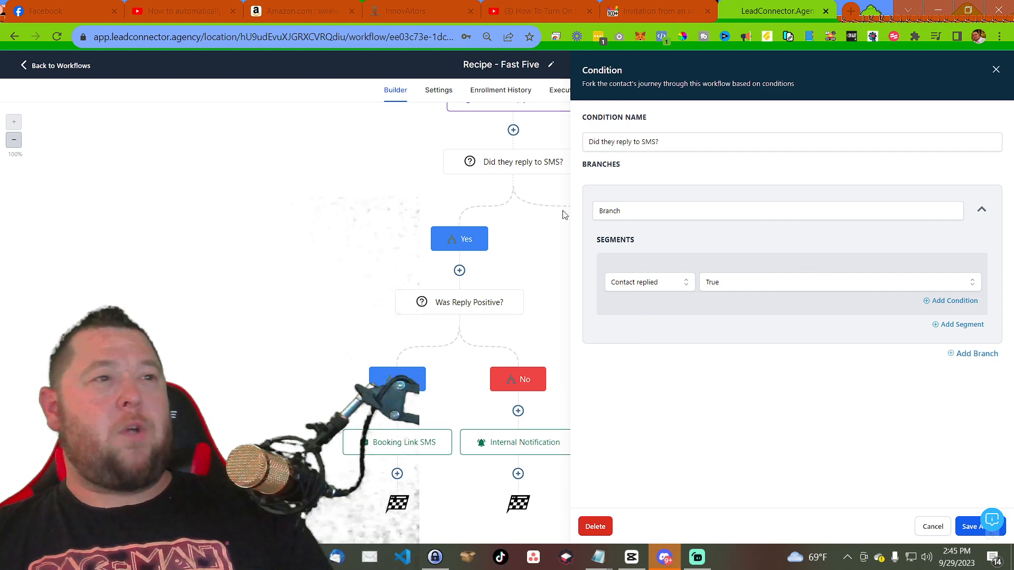
scroll(516, 239, up, 1)
click(995, 70)
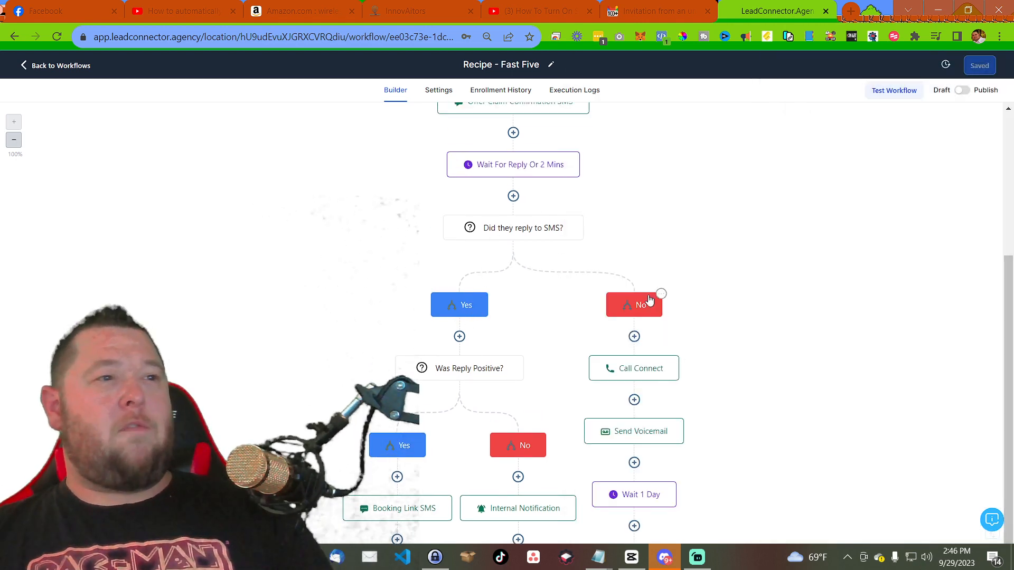
scroll(449, 244, down, 1)
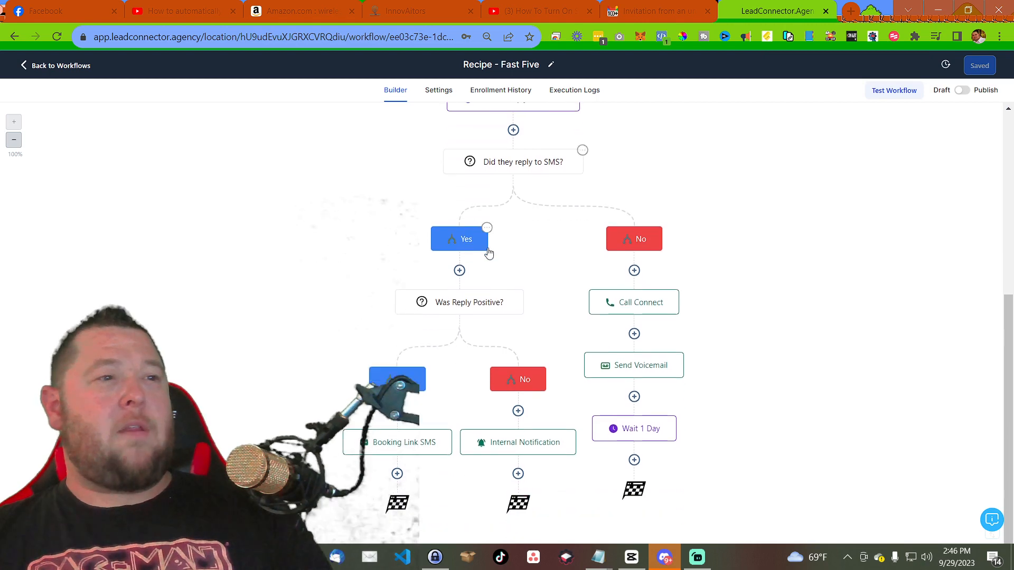
- Read the call whisper message of the Call Connect action in the No branch
click(632, 314)
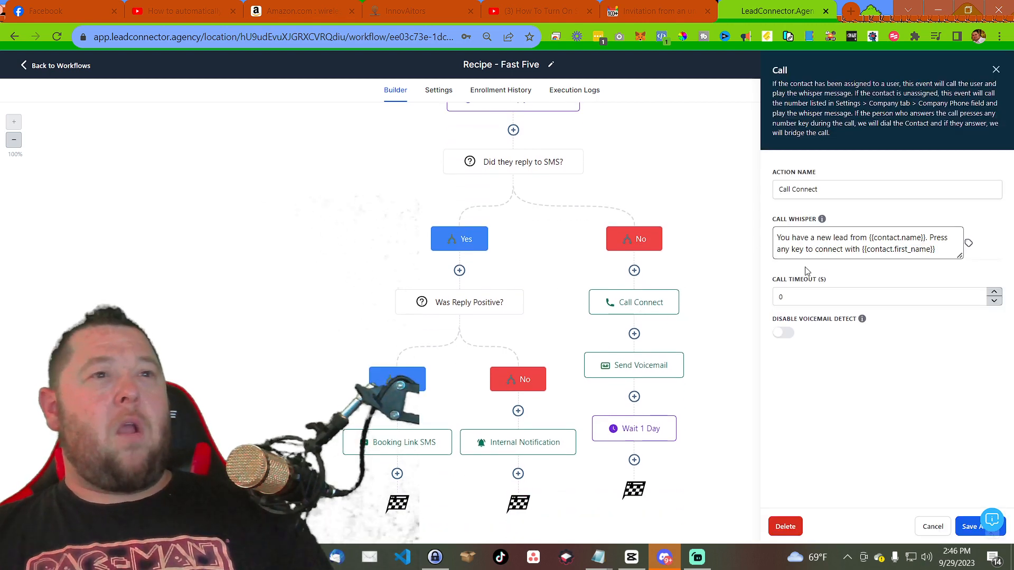
drag(818, 240, 941, 258)
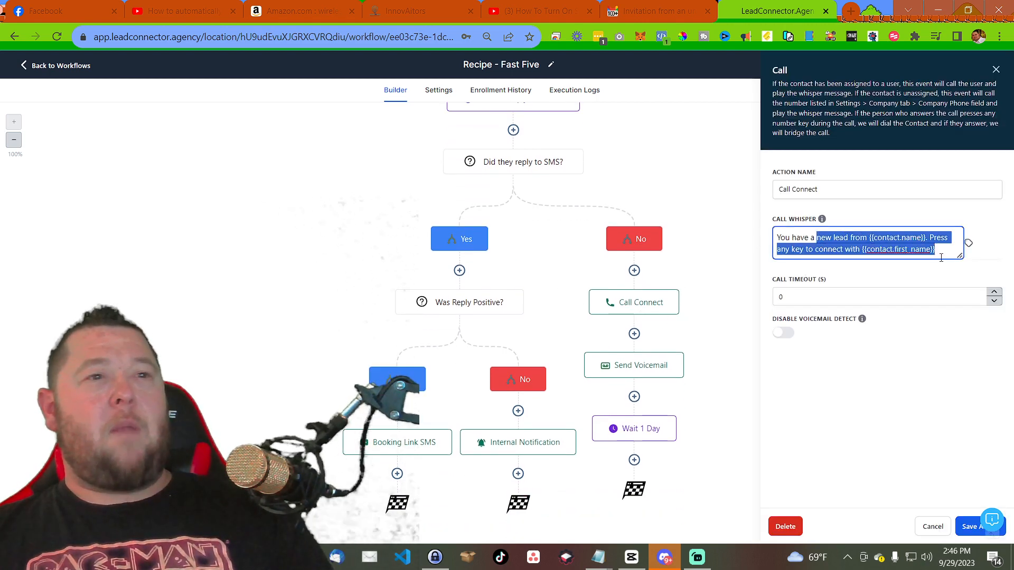
click(838, 247)
drag(804, 237, 894, 238)
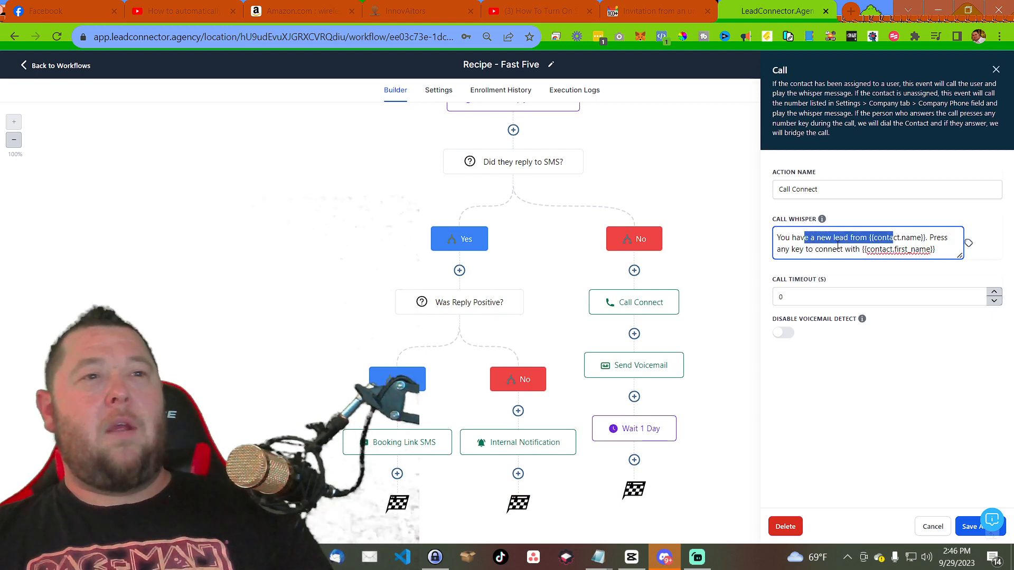
drag(833, 249, 941, 251)
click(944, 250)
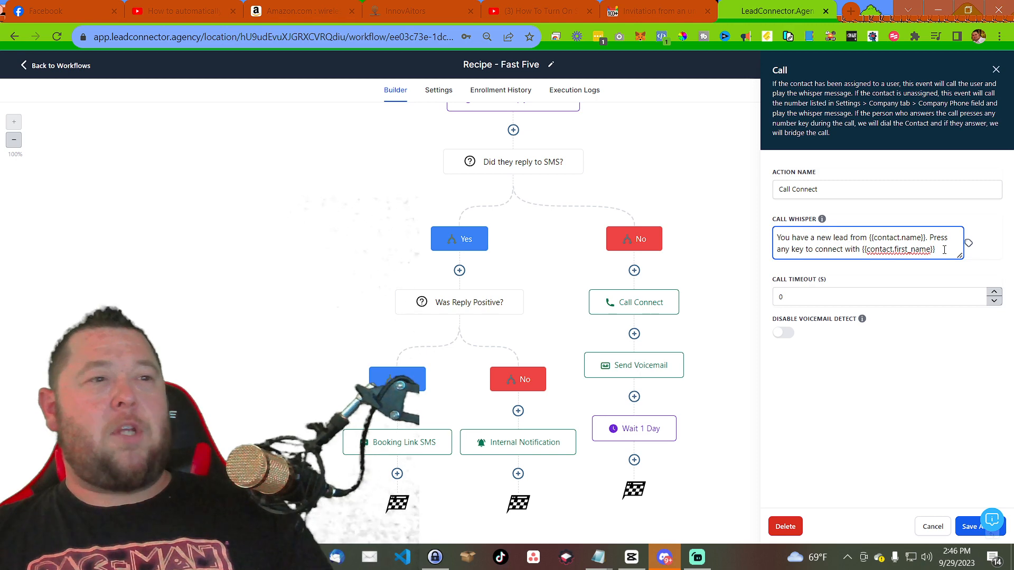
- Play part of the Send Voicemail action's audio file, check the Wait 1 Day settings, and close them
click(656, 361)
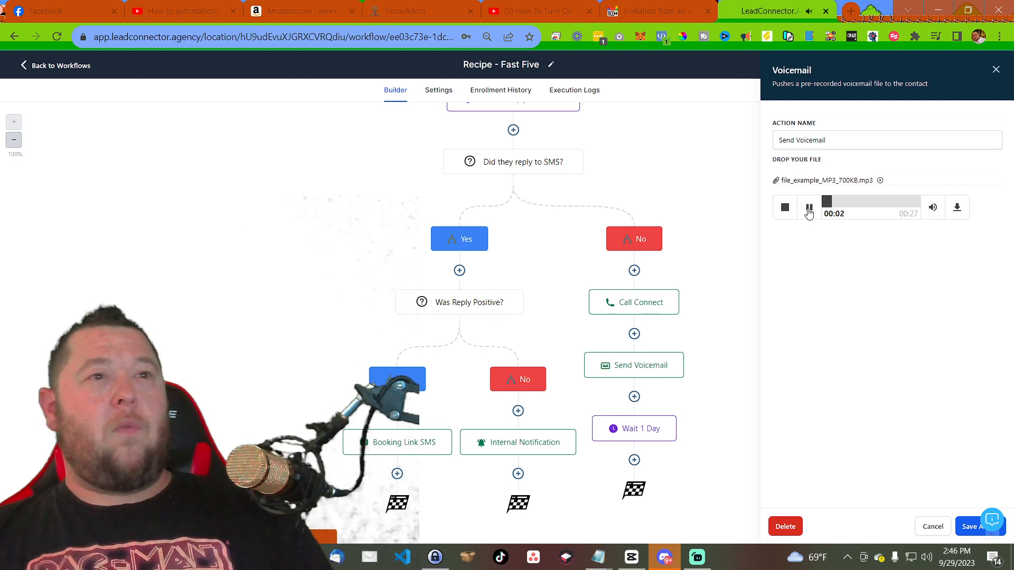
click(809, 208)
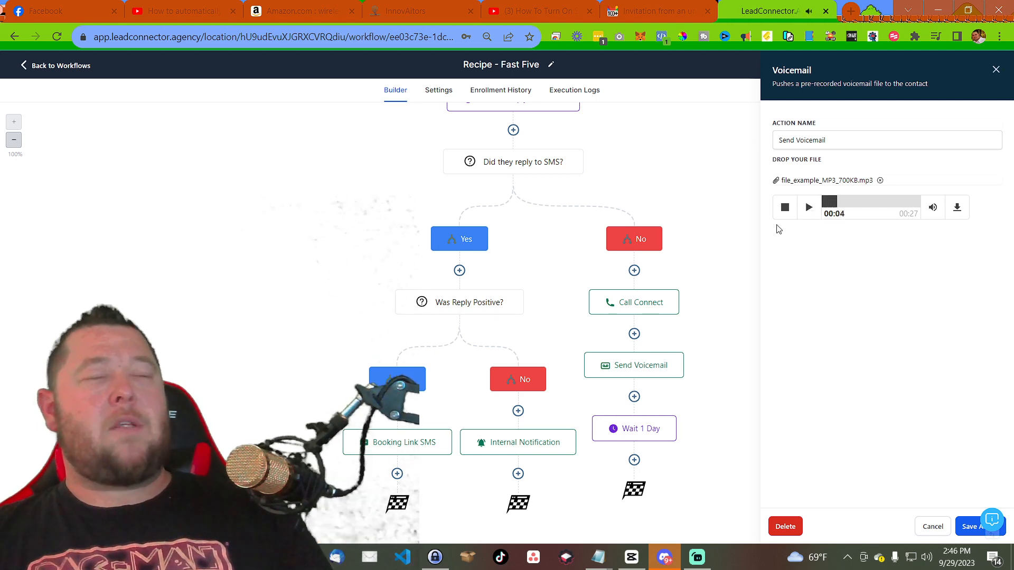
click(667, 430)
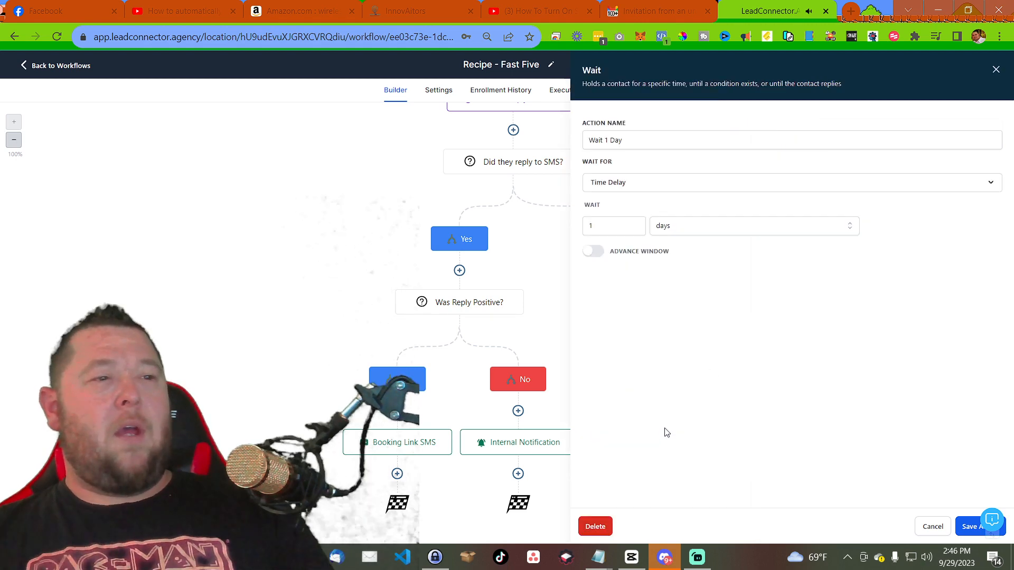
click(996, 70)
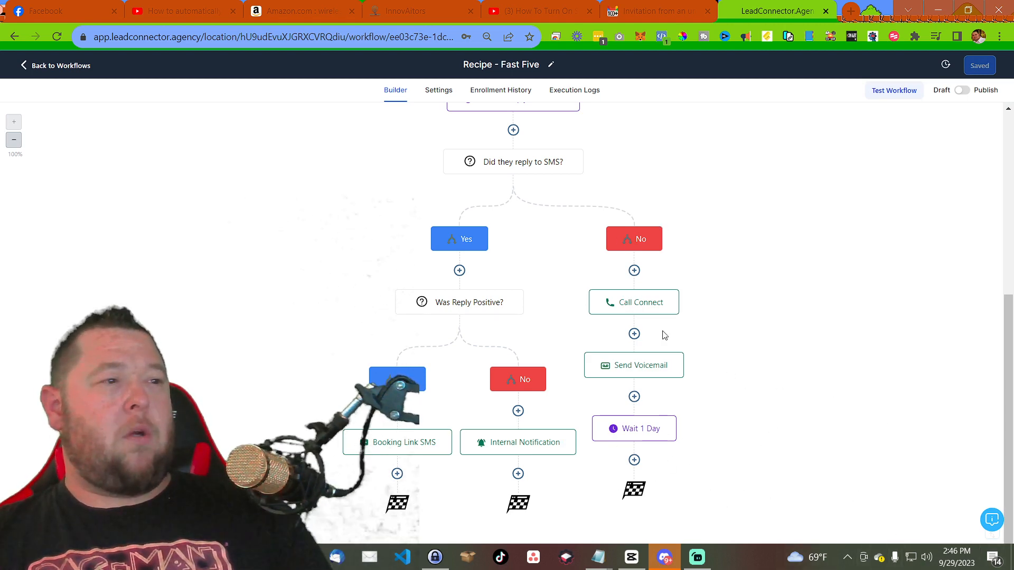
- Check the "Was Reply Positive?" condition, close it, and read the Booking Link SMS message in its Yes branch
click(448, 308)
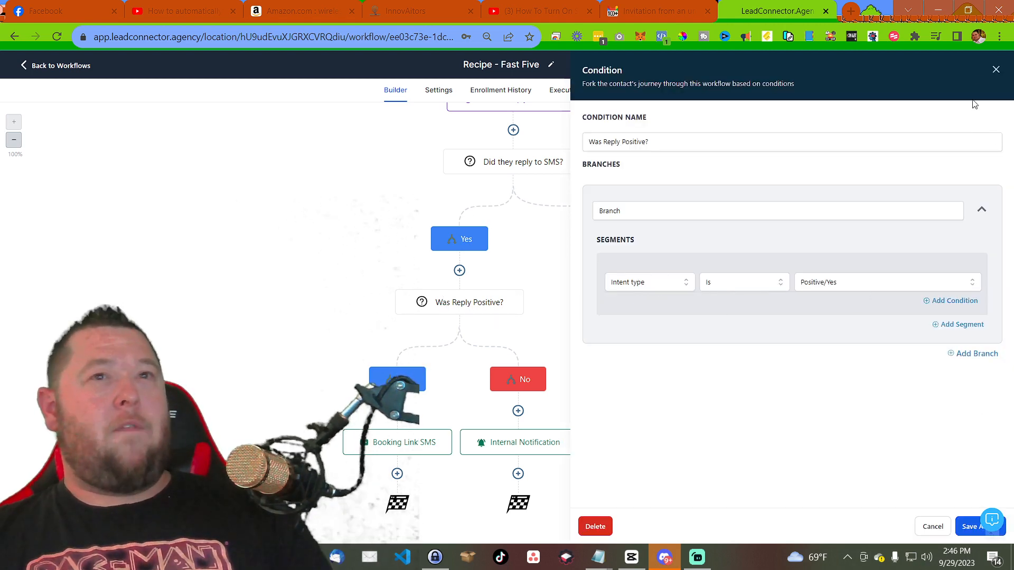
click(996, 69)
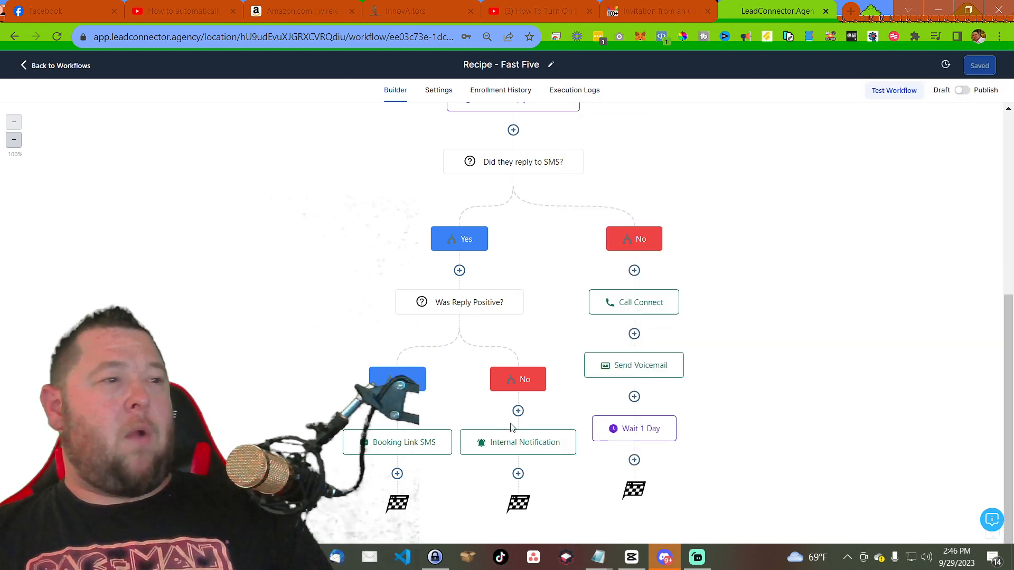
click(404, 450)
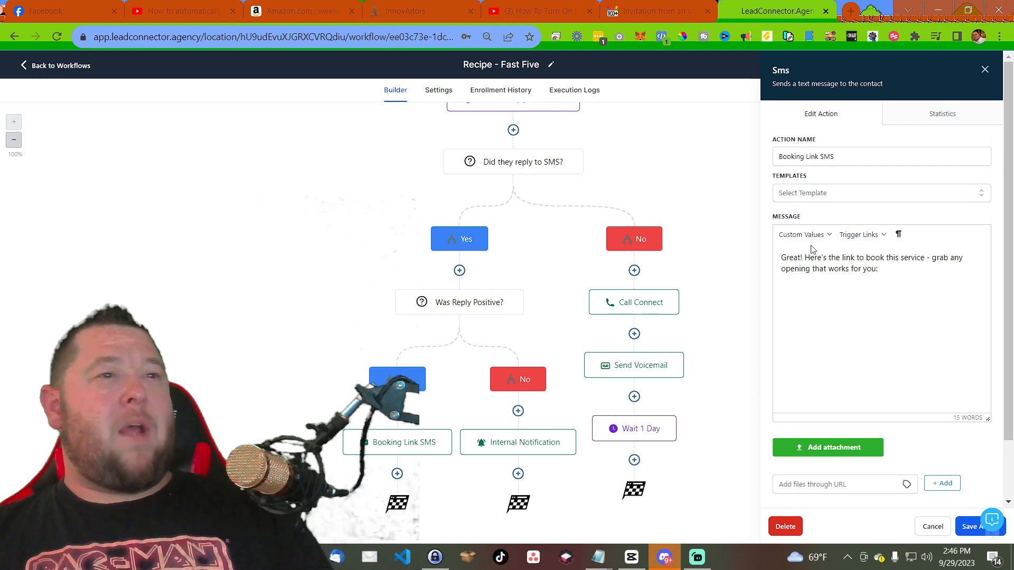
drag(814, 258, 947, 285)
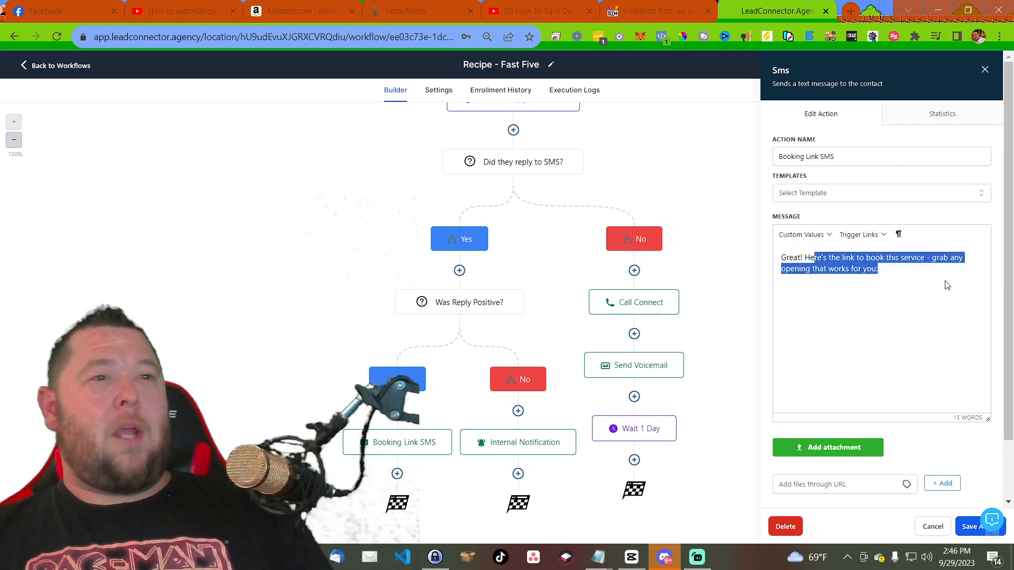
click(947, 286)
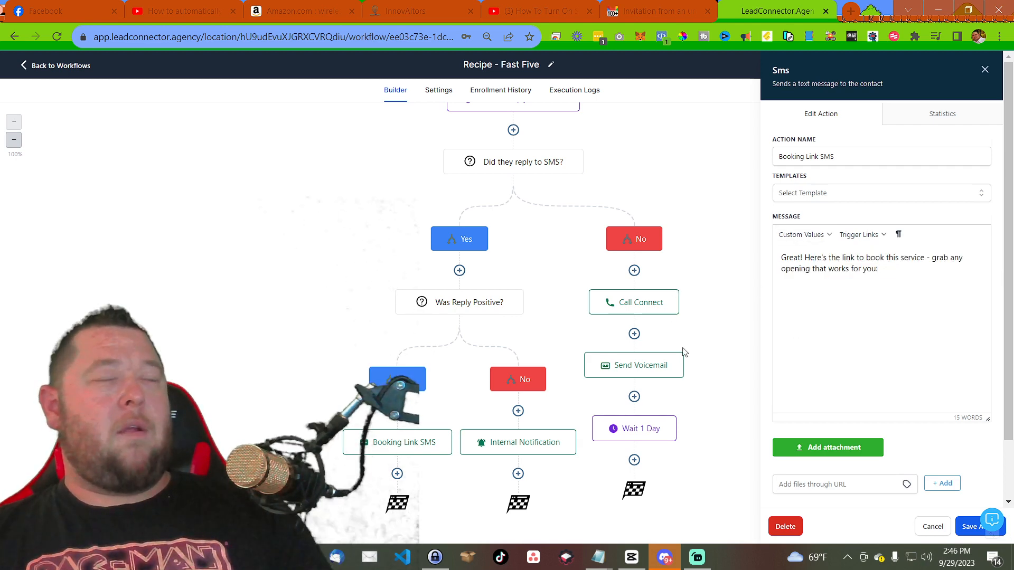
- Read the Internal Notification action's message in the negative-reply branch and close its settings
click(535, 449)
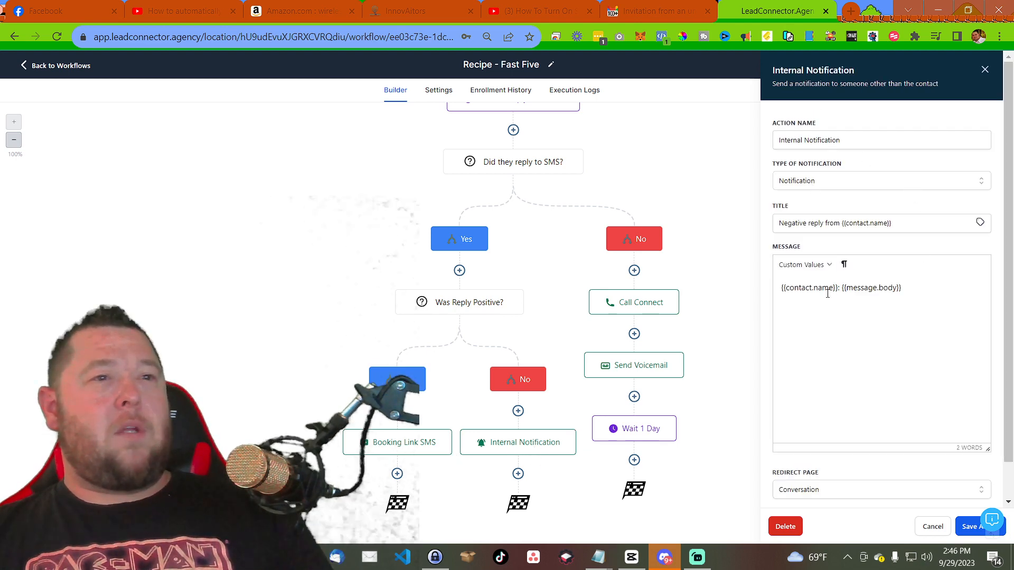
drag(826, 285, 930, 287)
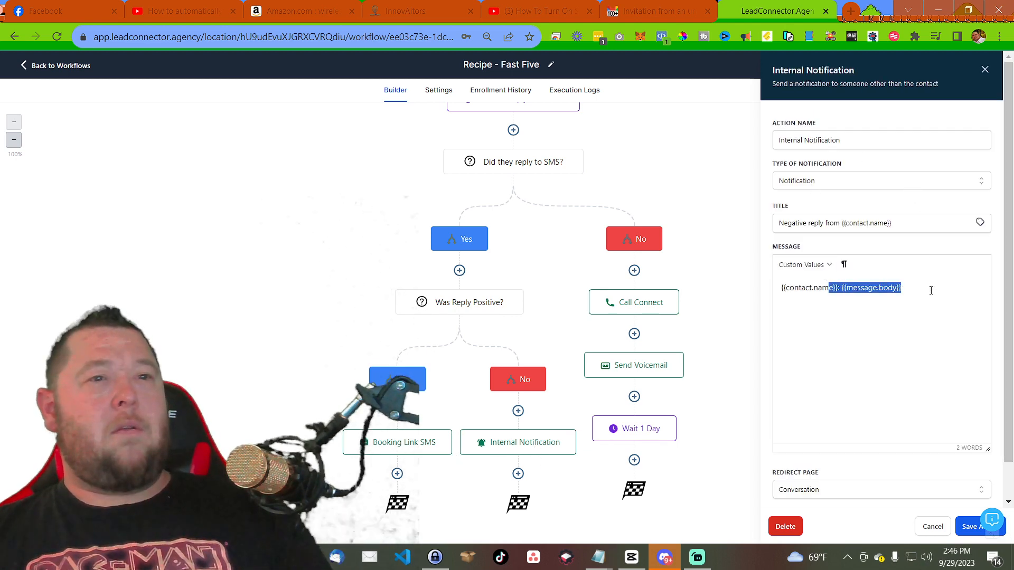
click(930, 287)
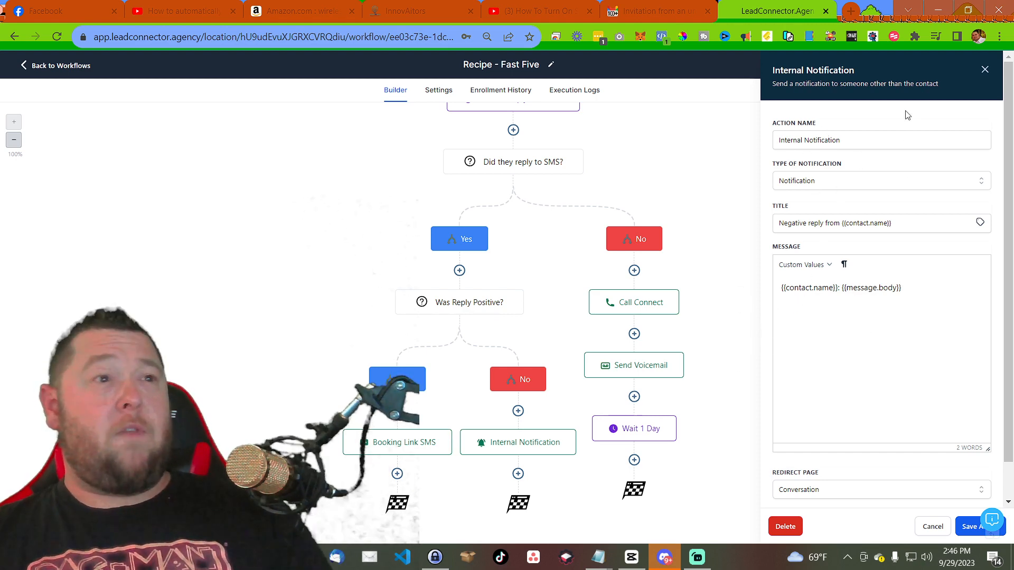
click(984, 70)
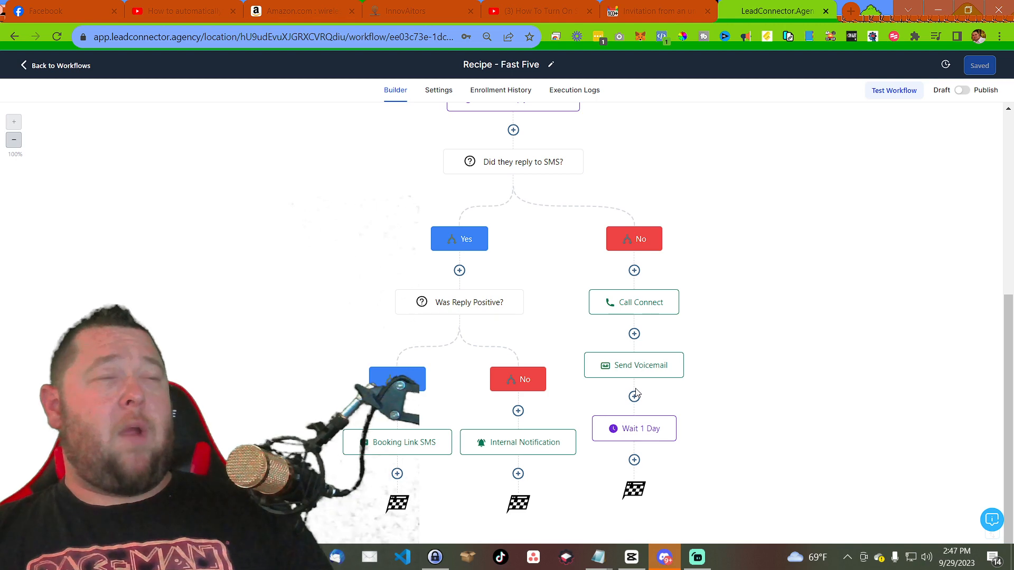
- Look over the whole Fast Five workflow from its end to its start and return to the workflow list
scroll(742, 376, up, 5)
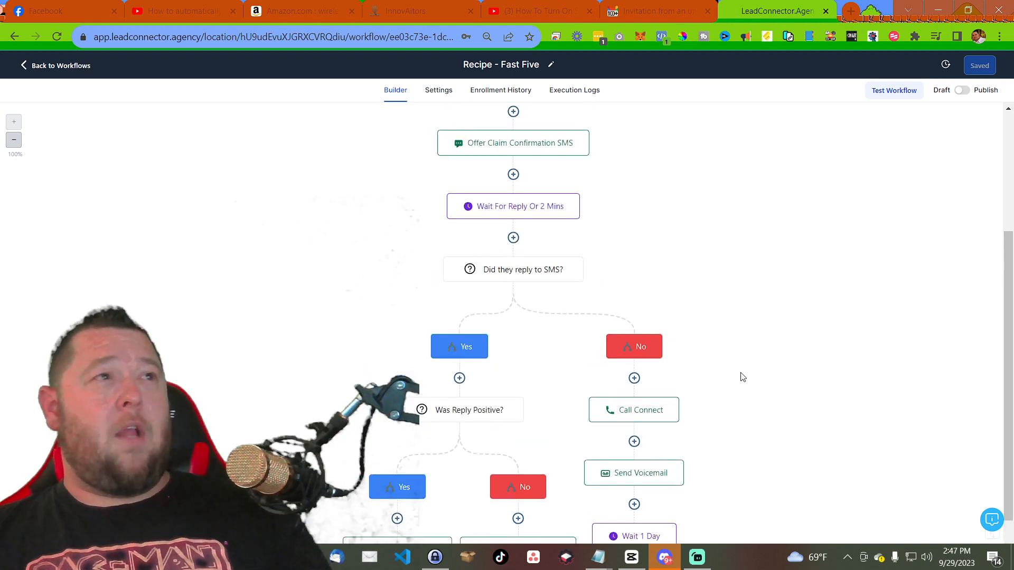
scroll(741, 376, down, 5)
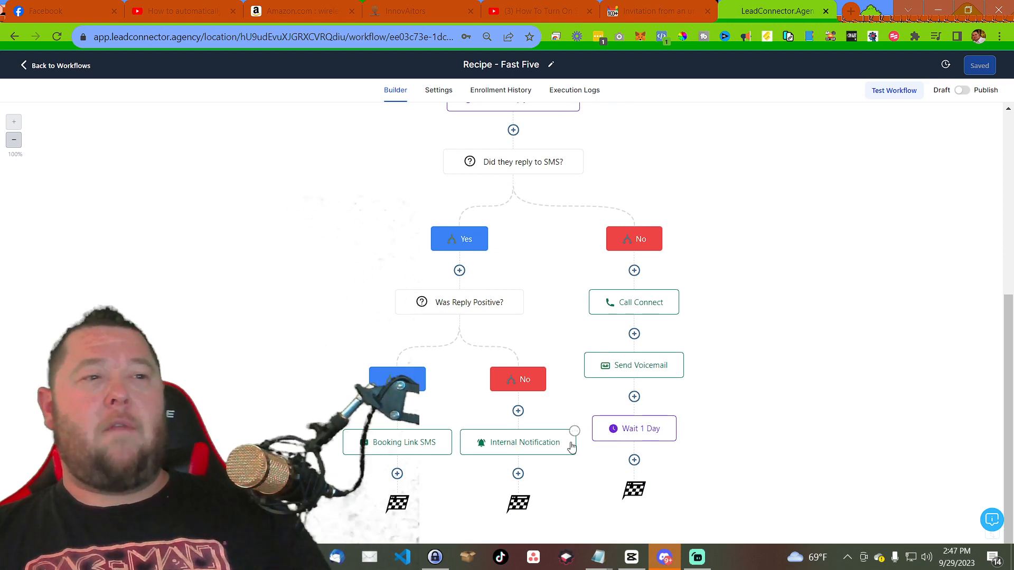
scroll(783, 204, up, 5)
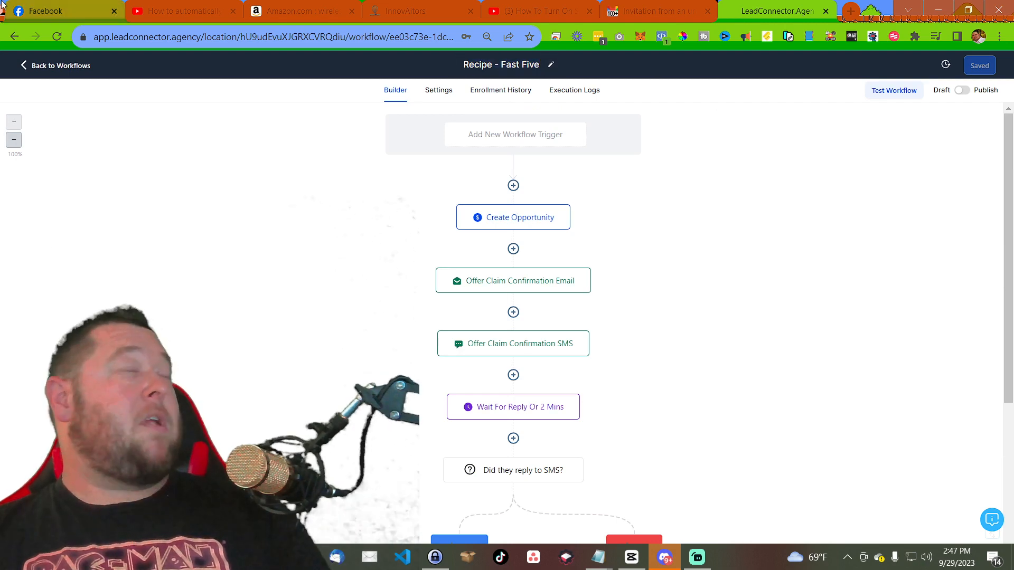
click(45, 68)
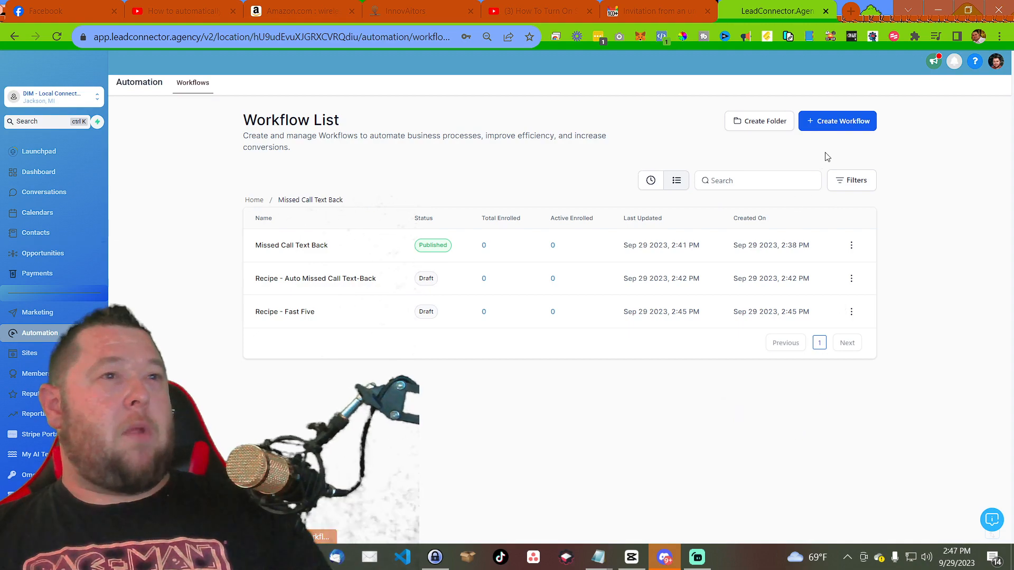
- Browse the ready-made recipe templates for a new workflow and go back to the workflow list
click(840, 129)
scroll(565, 294, down, 5)
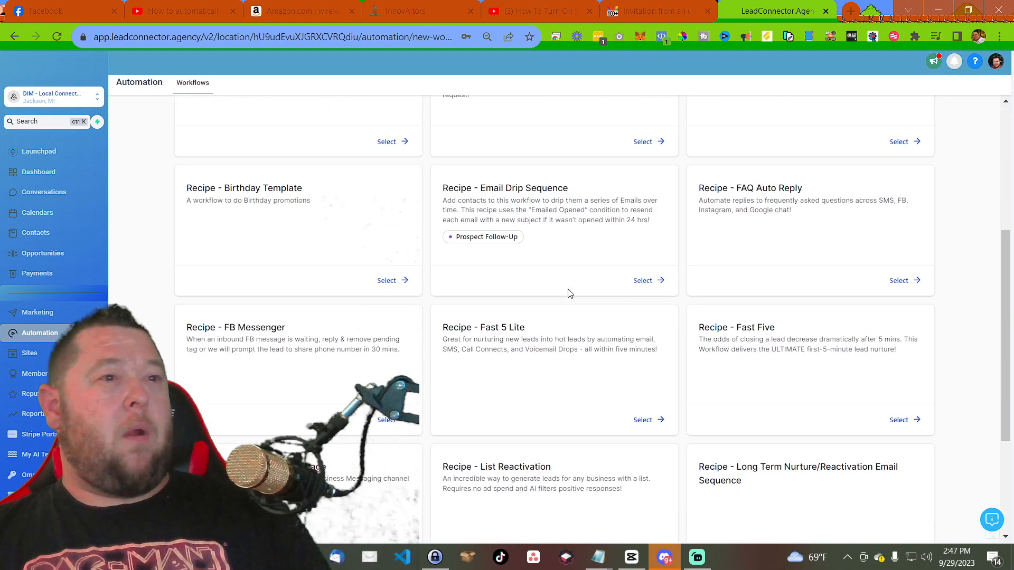
scroll(563, 297, down, 4)
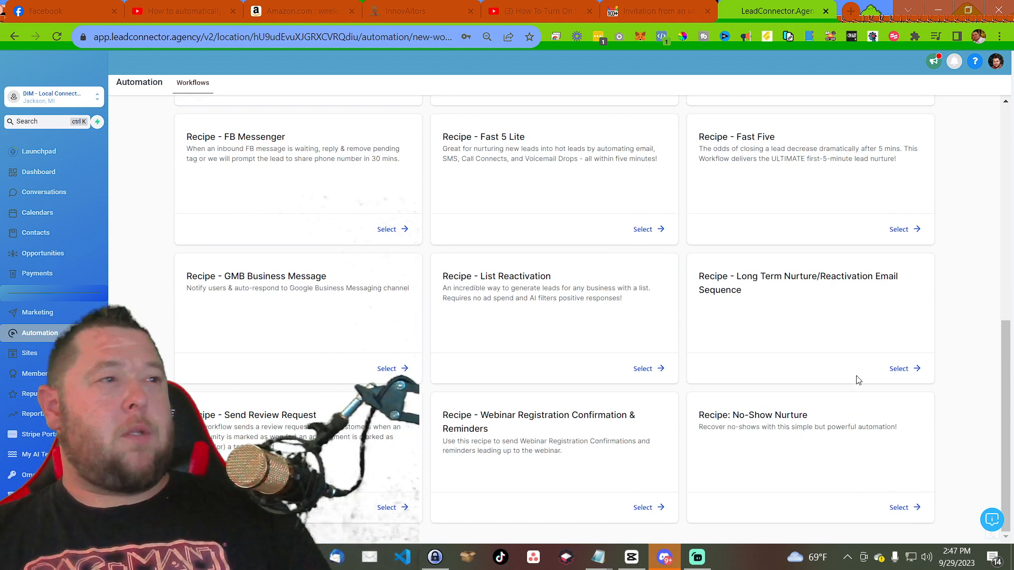
scroll(797, 419, up, 9)
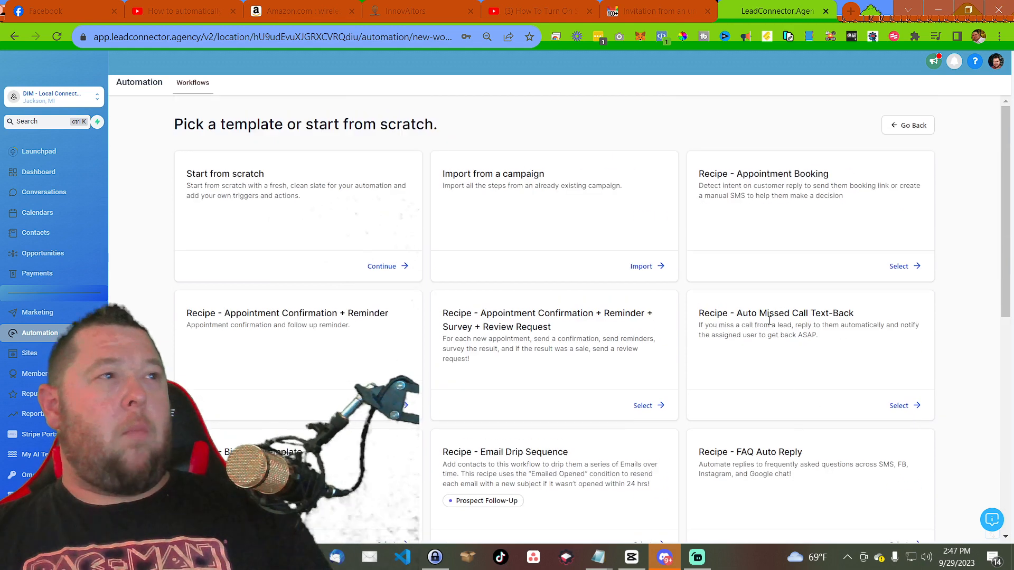
click(897, 125)
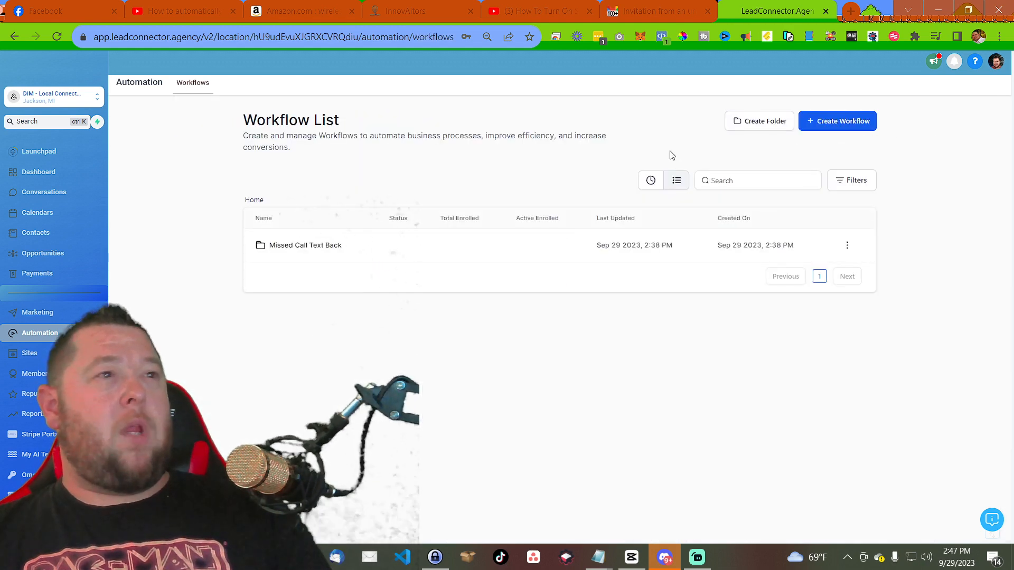
- Create a new workflow from scratch and name it "Conditional Test"
click(807, 124)
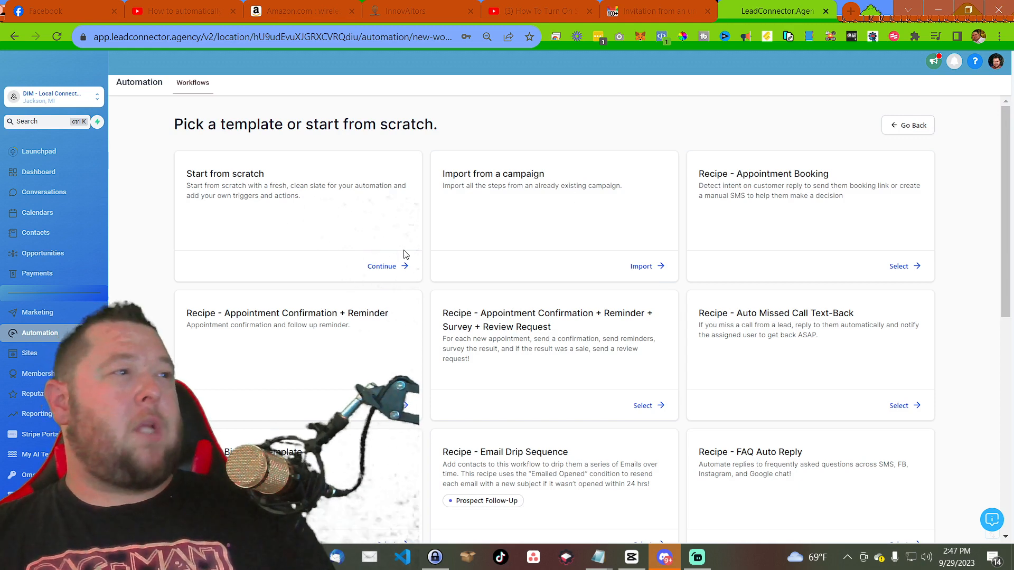
click(402, 265)
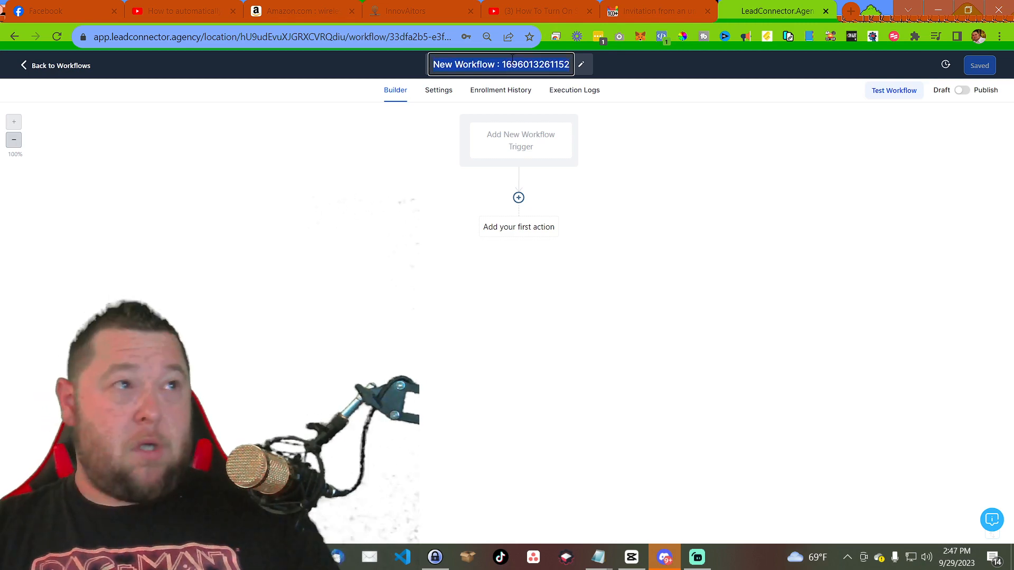
key(BackSpace)
text(Condit)
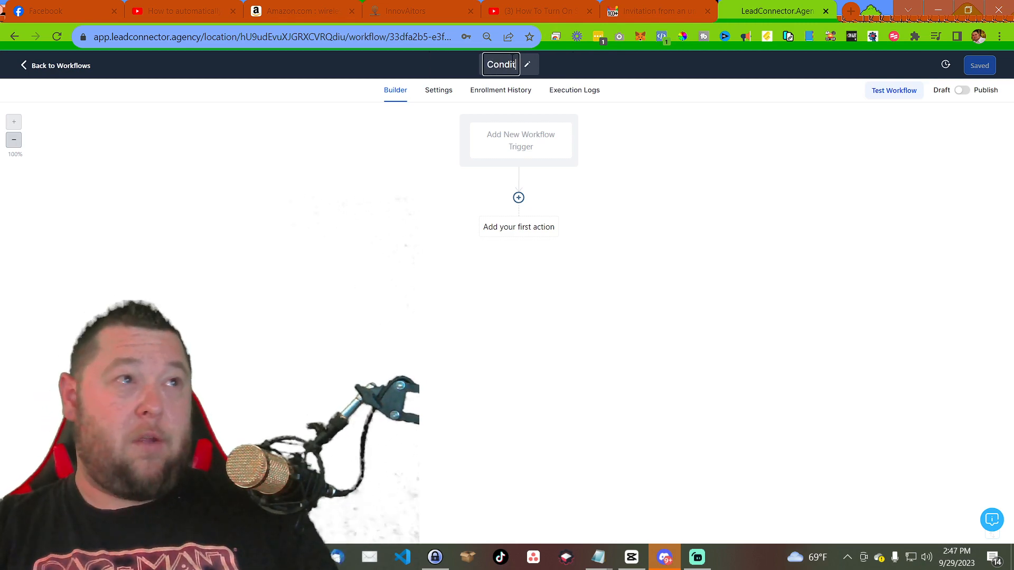
text(ional Test)
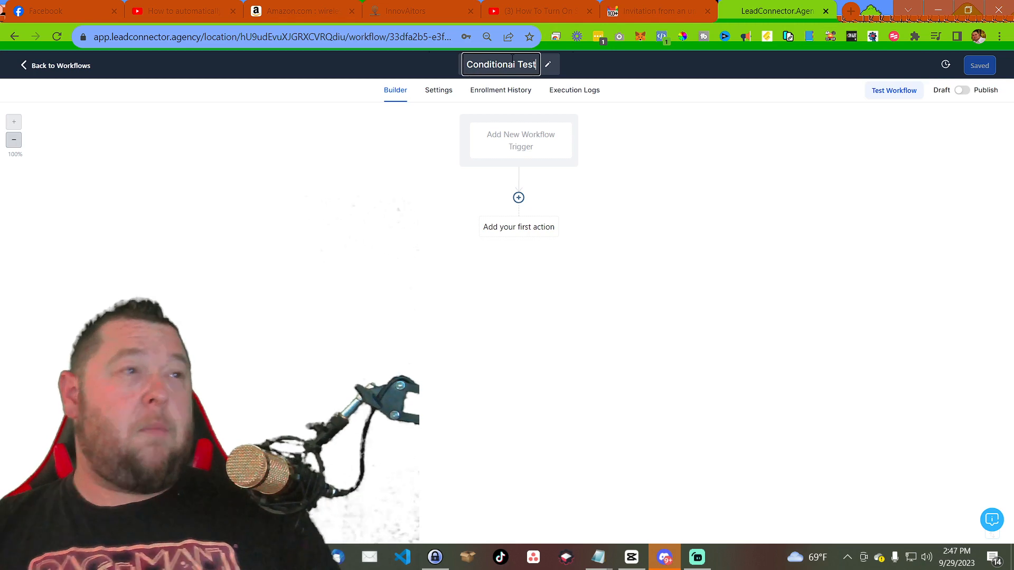
key(Return)
- Set up a Form Submitted trigger with a "Form is" filter set to Business Application
click(531, 150)
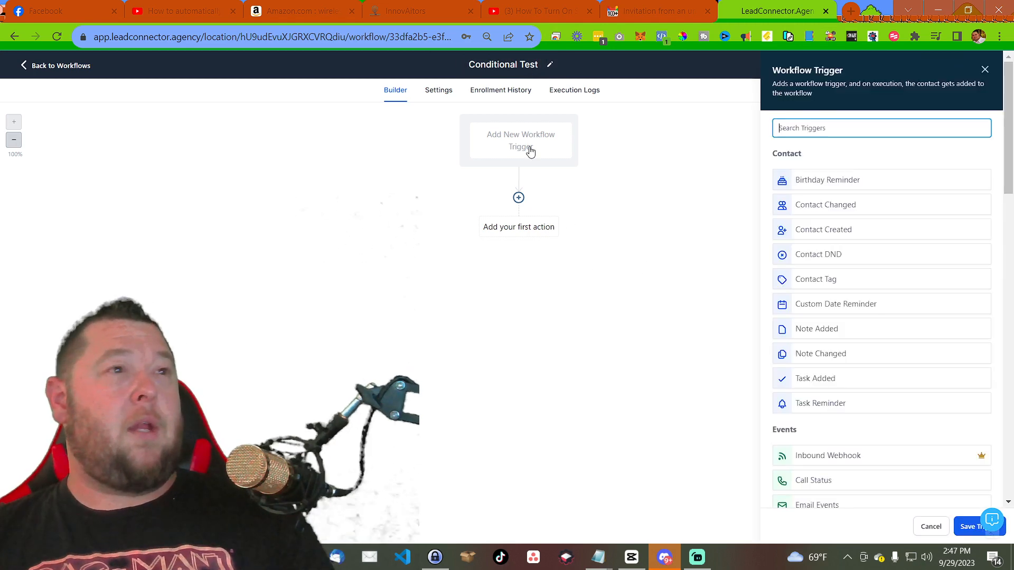
click(820, 133)
text(form)
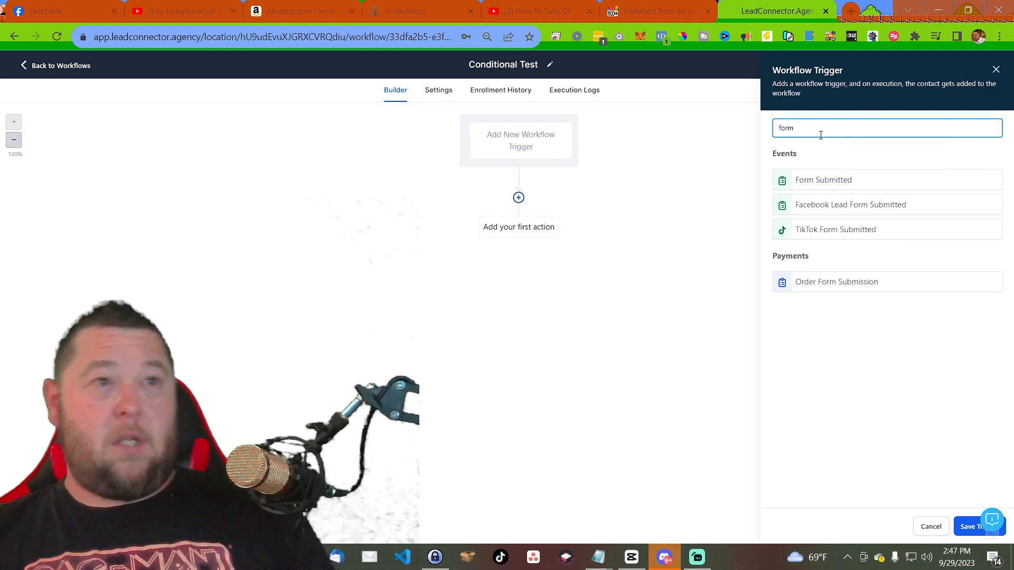
click(818, 180)
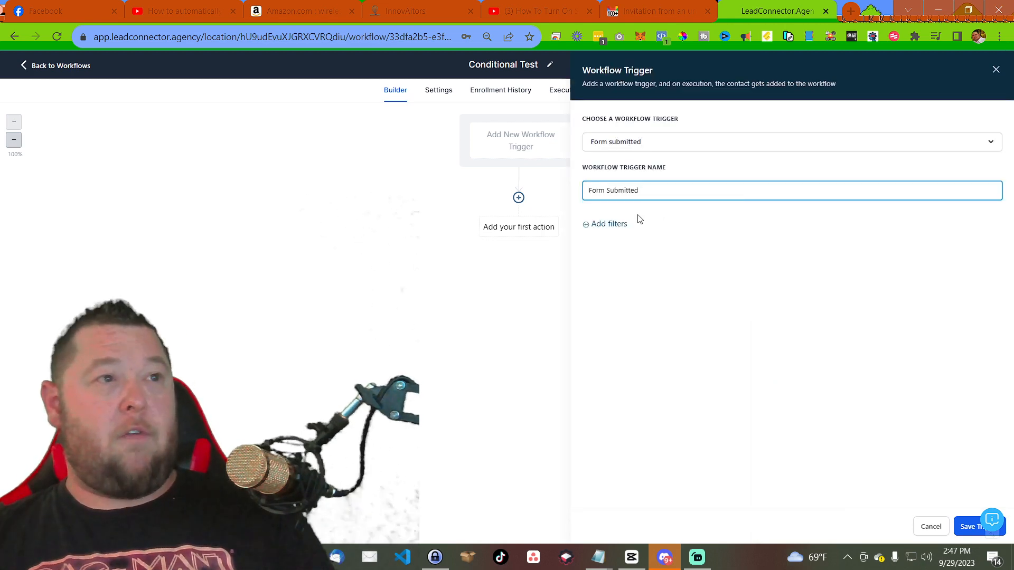
click(611, 225)
click(641, 236)
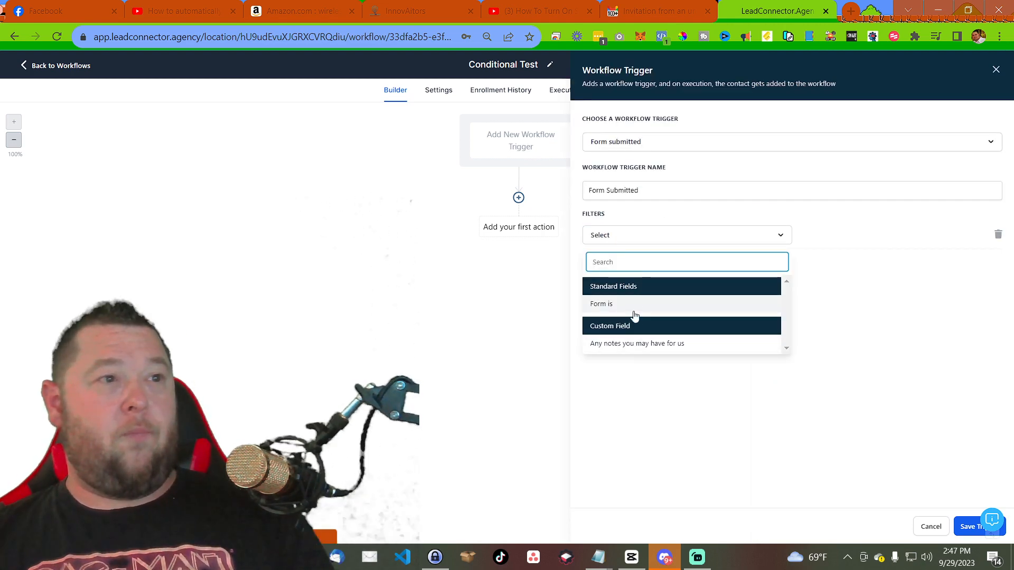
click(633, 307)
click(827, 235)
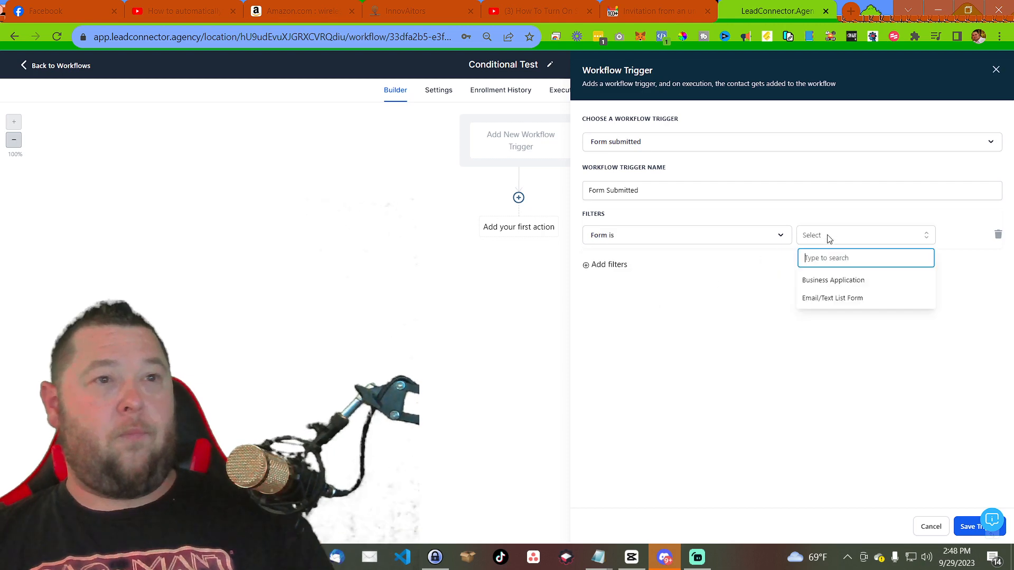
click(840, 280)
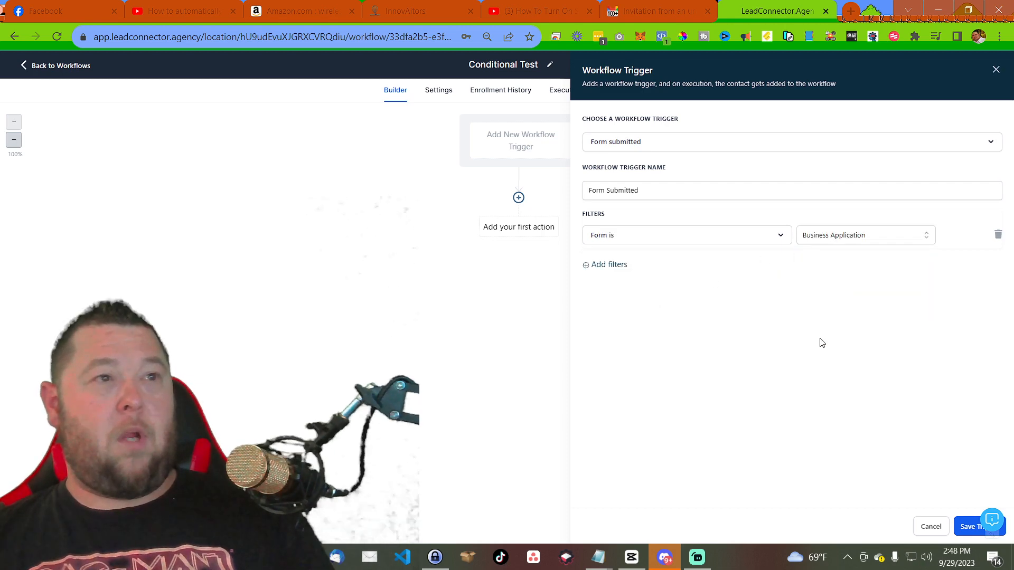
- Name the form trigger "Business Application" and save it
triple_click(657, 191)
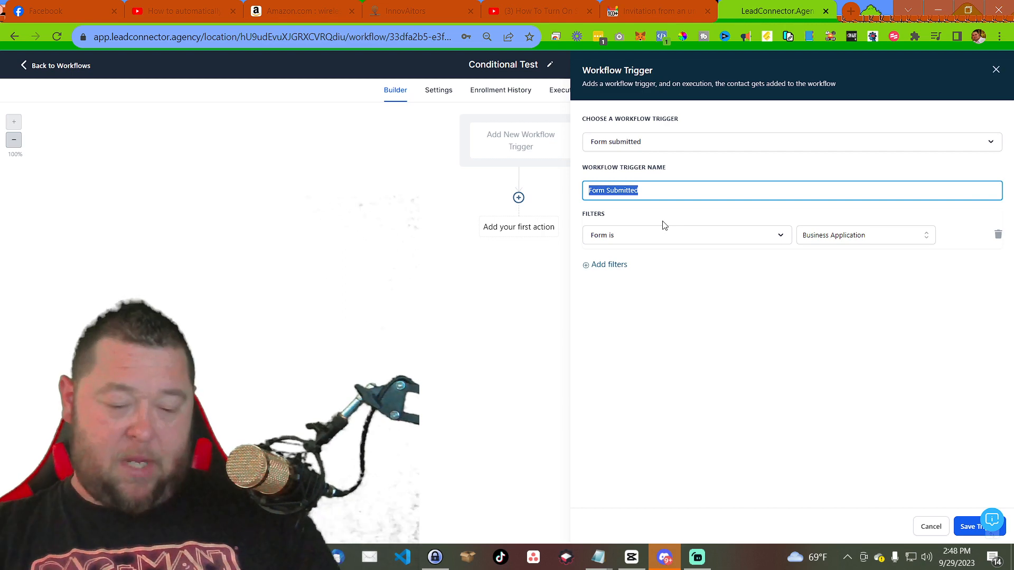
text(Business Applica)
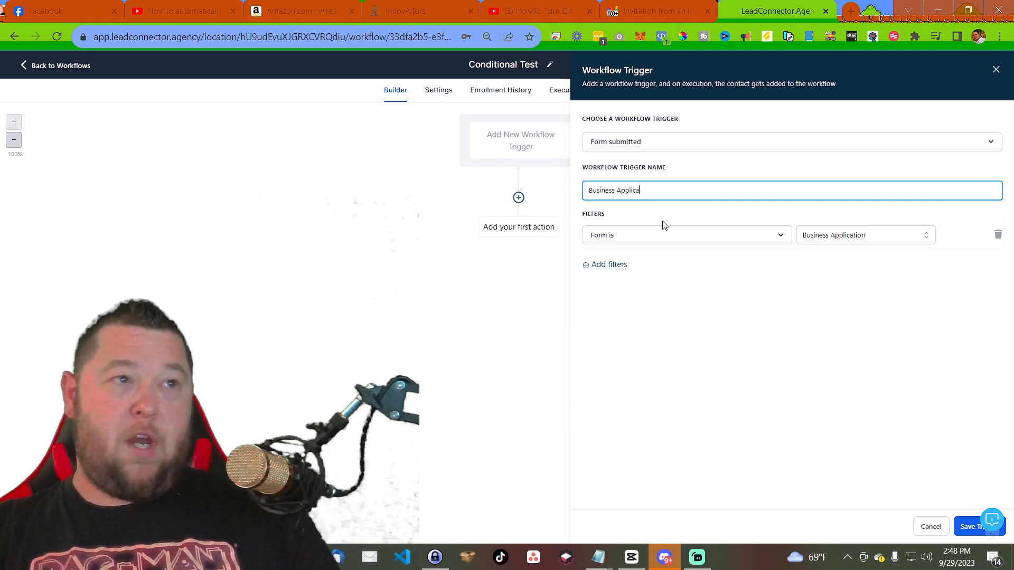
text(tion)
click(965, 534)
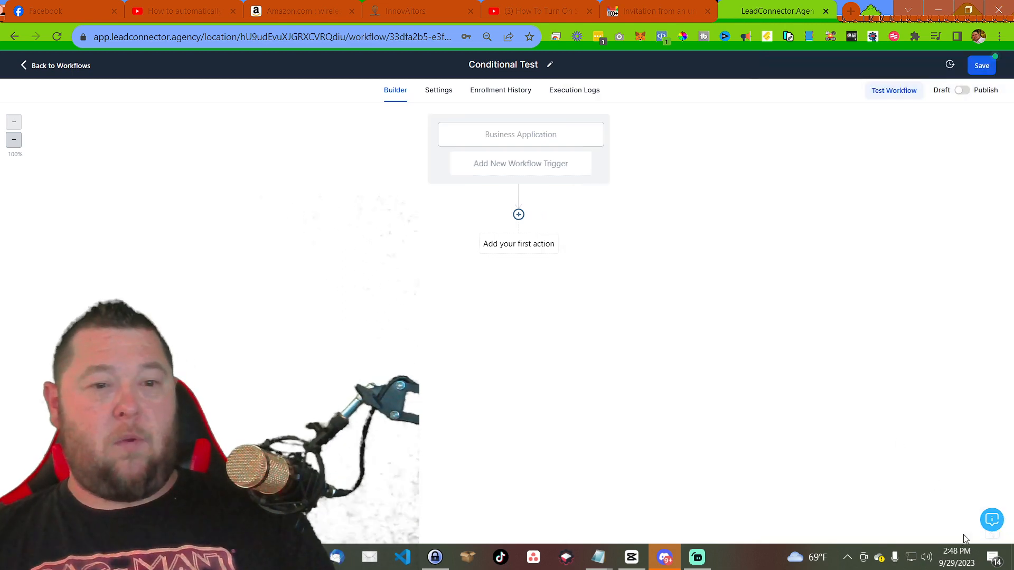
- Set up a second Form Submitted trigger with a "Form is" filter set to Email/Text List Form
click(506, 168)
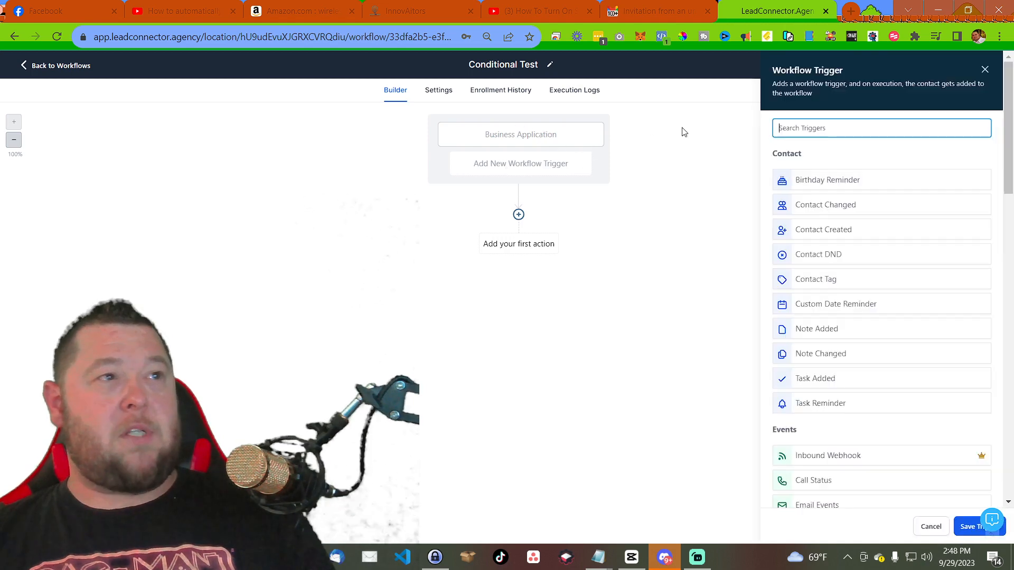
click(815, 127)
text(form)
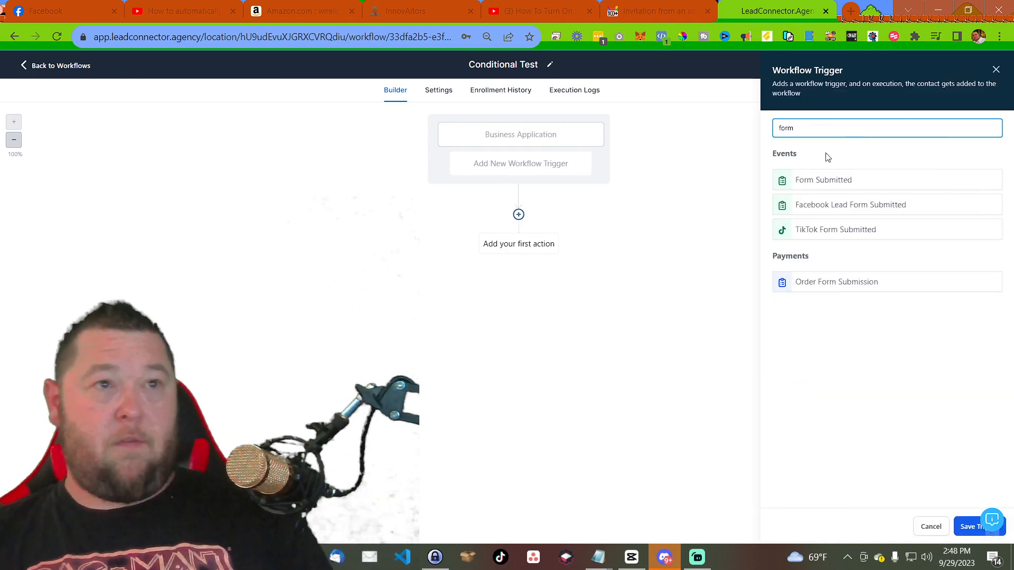
click(831, 179)
click(625, 226)
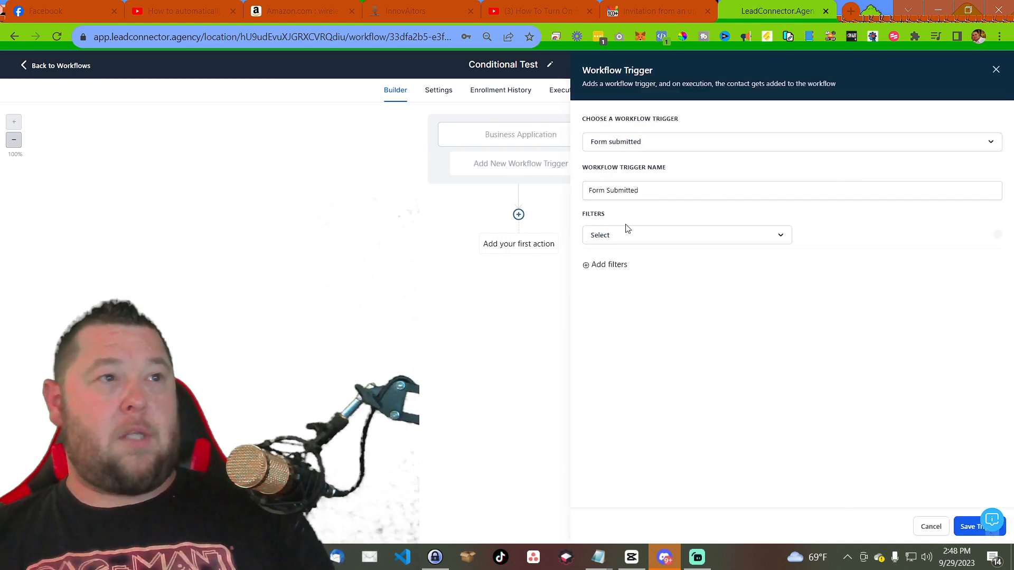
click(645, 234)
click(629, 310)
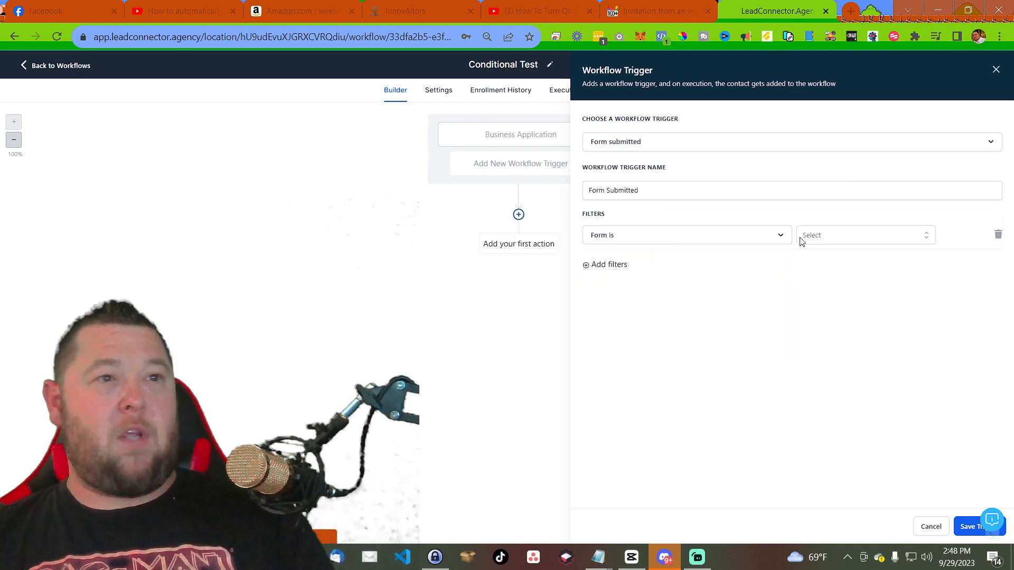
click(842, 245)
click(839, 307)
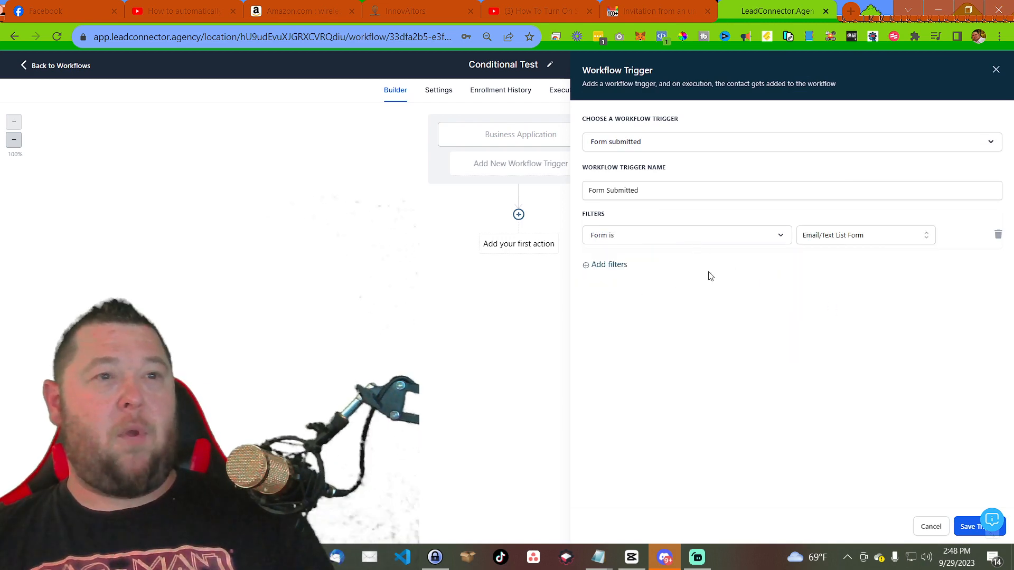
- Name the second form trigger "Email List" and save it
triple_click(645, 188)
text(Email)
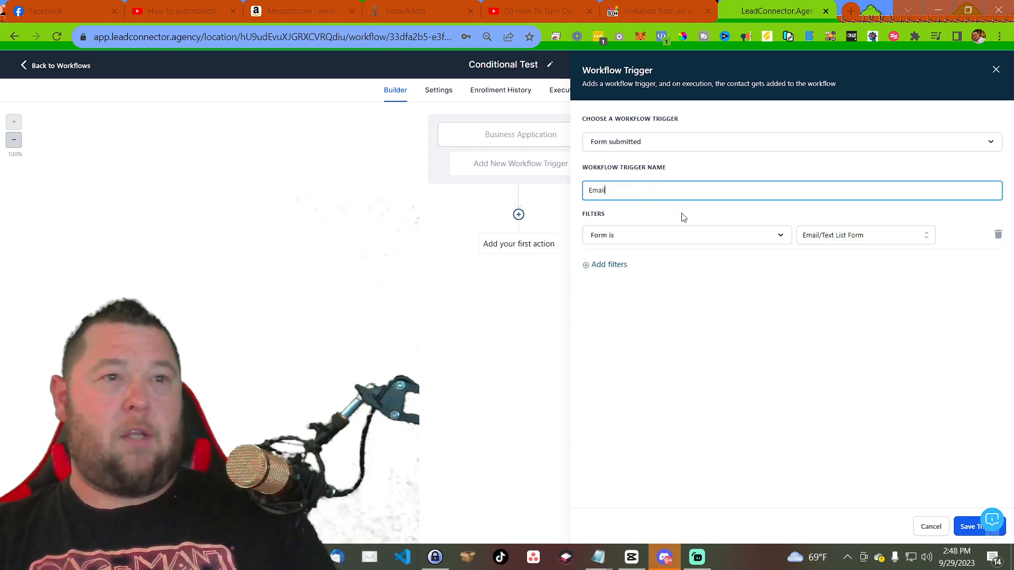
text( List)
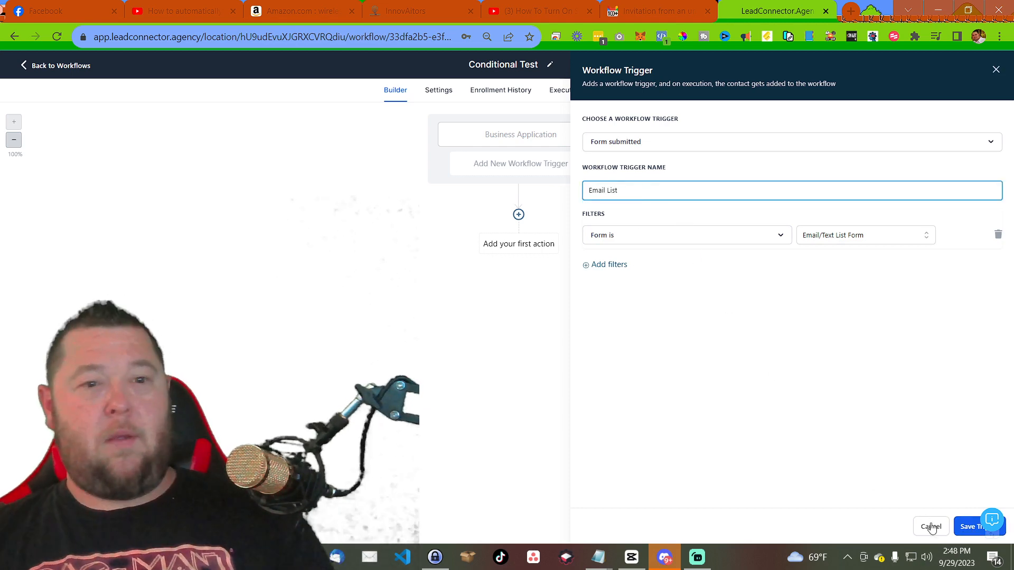
click(962, 528)
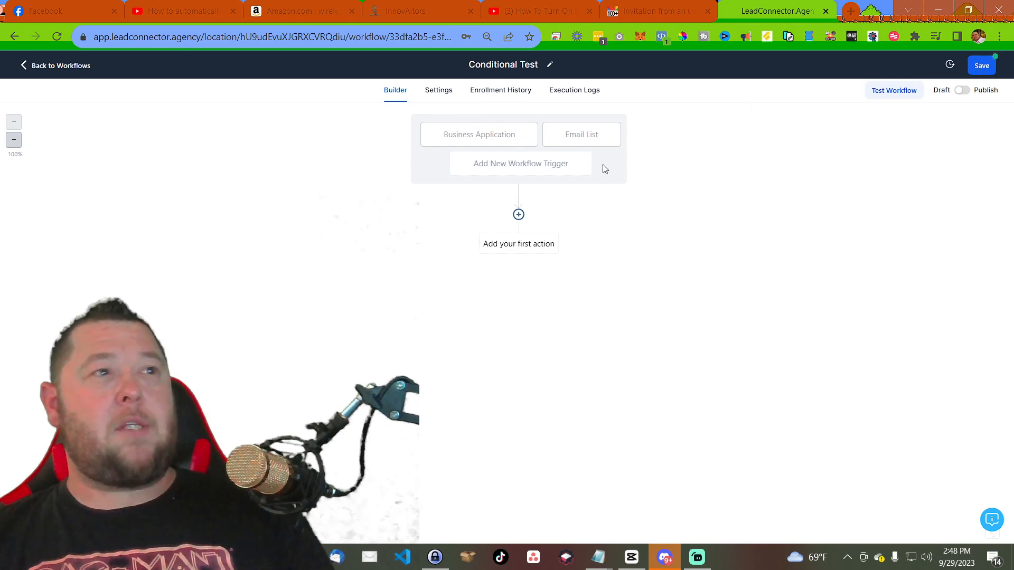
click(518, 215)
text(if)
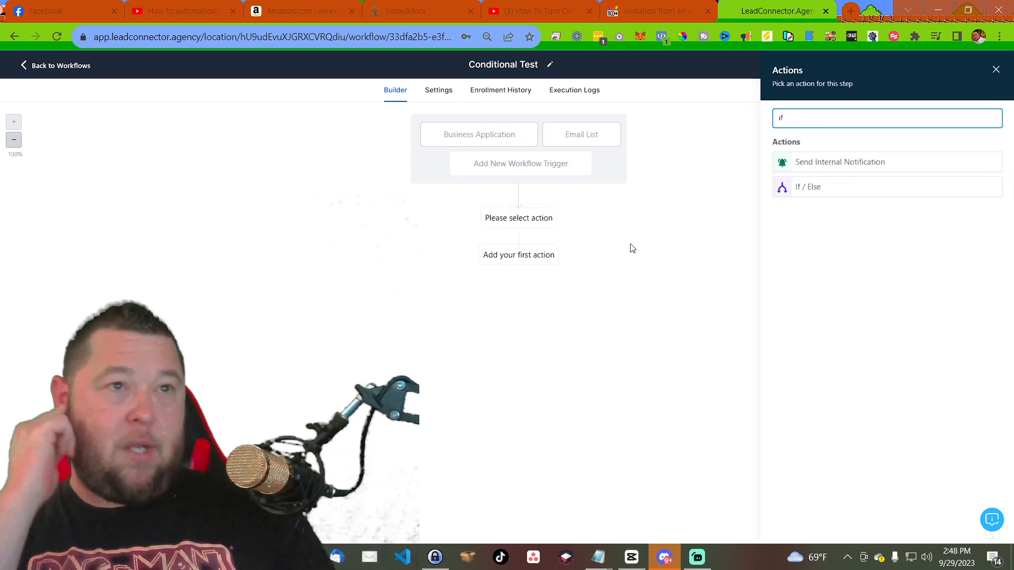
click(828, 193)
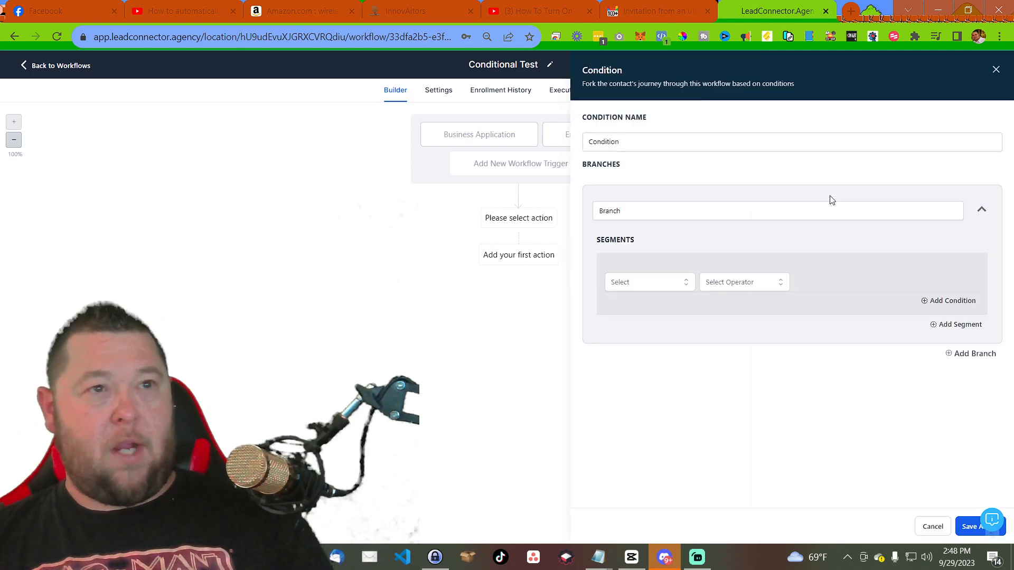
click(681, 284)
scroll(649, 338, down, 3)
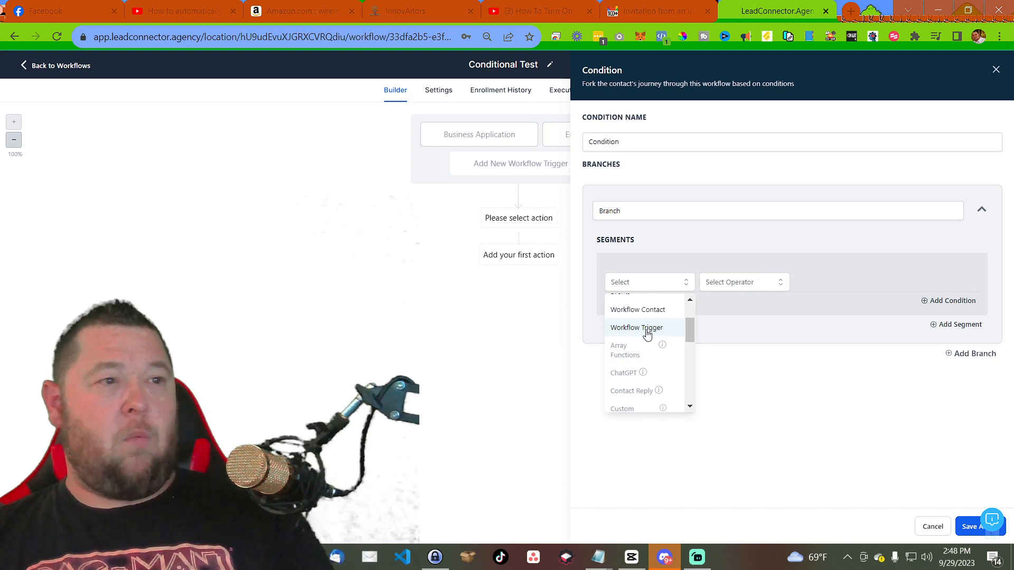
click(647, 336)
click(740, 283)
click(746, 306)
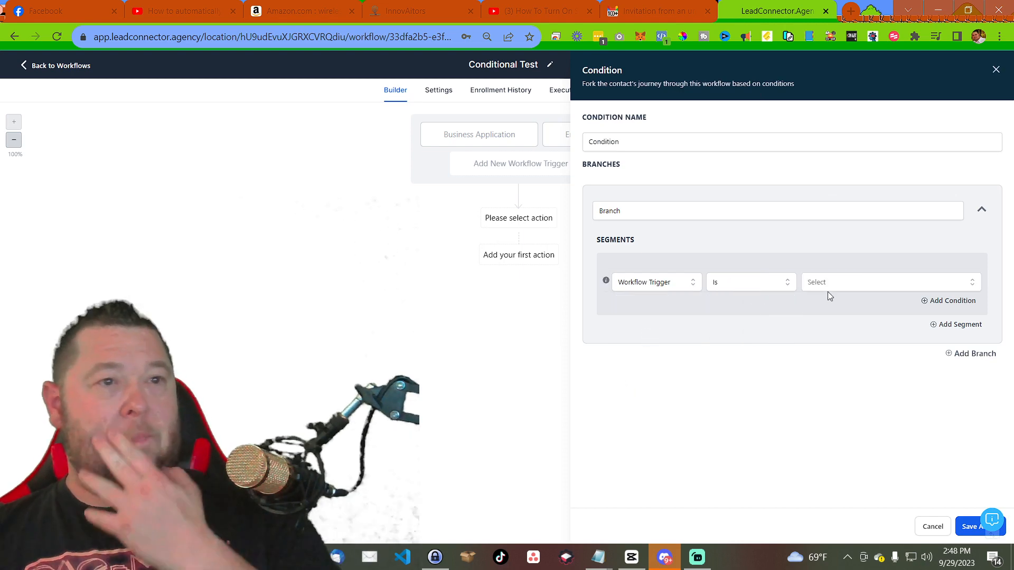
click(828, 285)
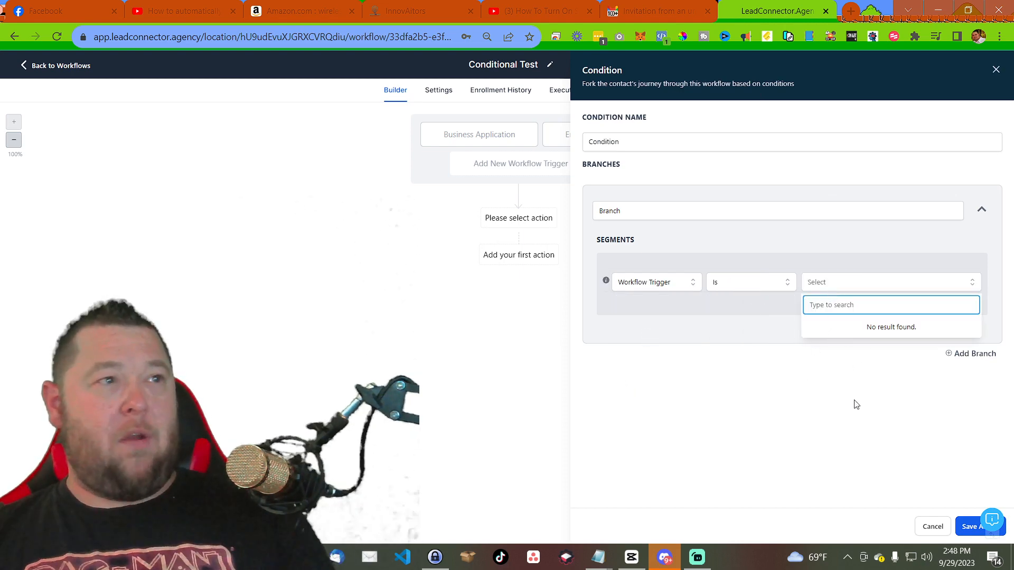
click(931, 527)
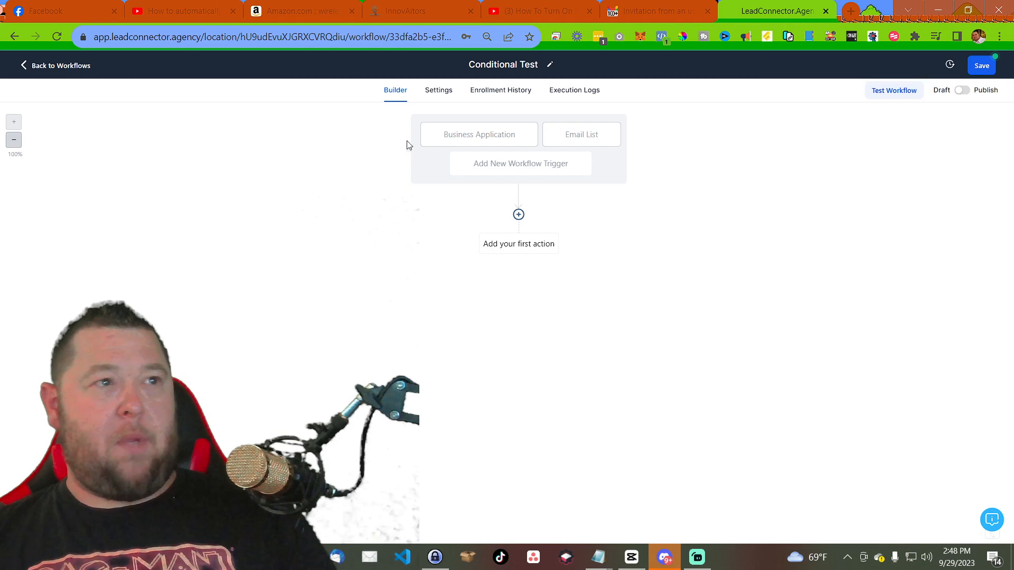
- Save the workflow and add an If / Else action whose first branch is named "Business Application"
click(981, 65)
click(518, 215)
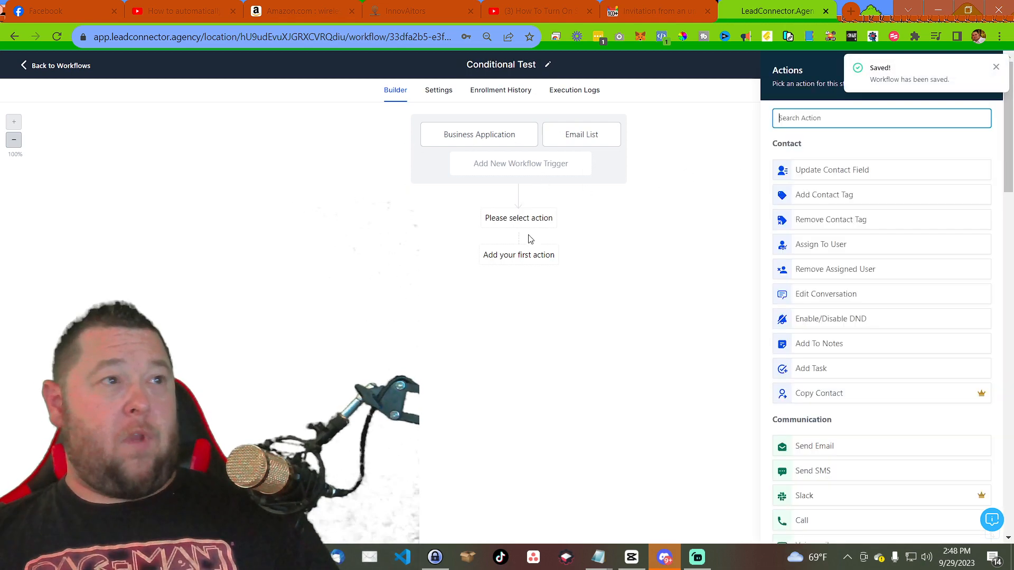
text(if)
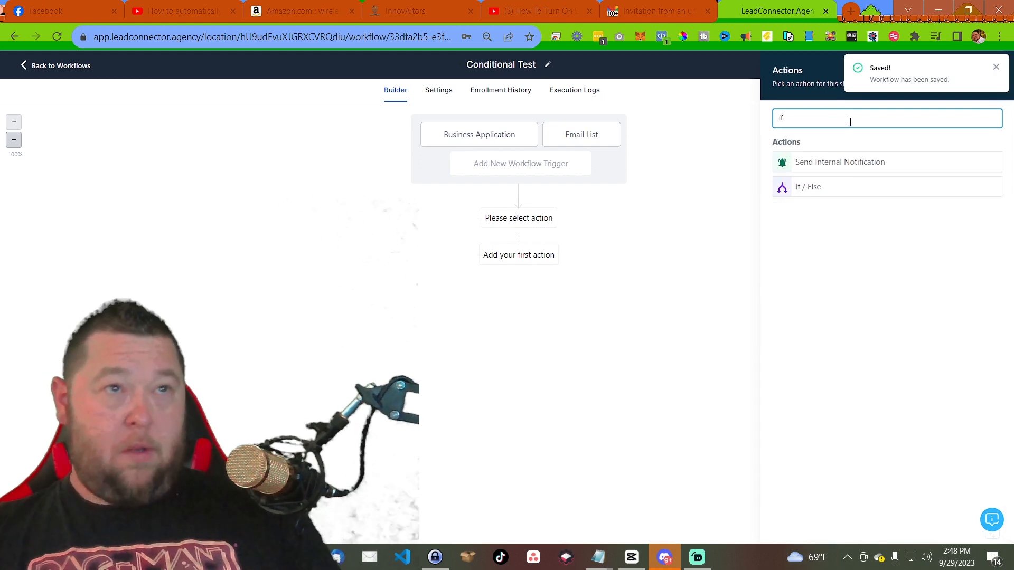
click(832, 199)
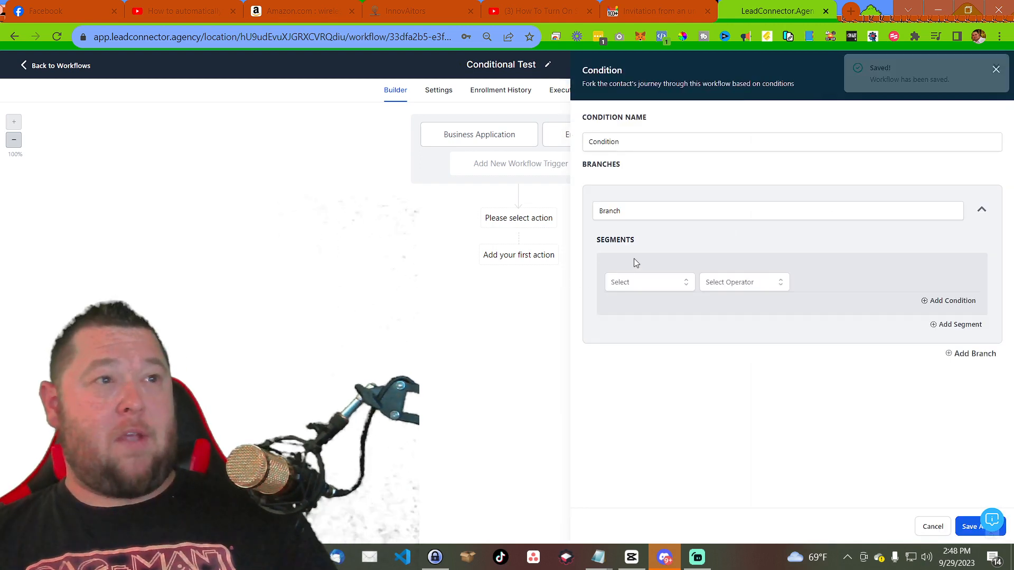
double_click(654, 211)
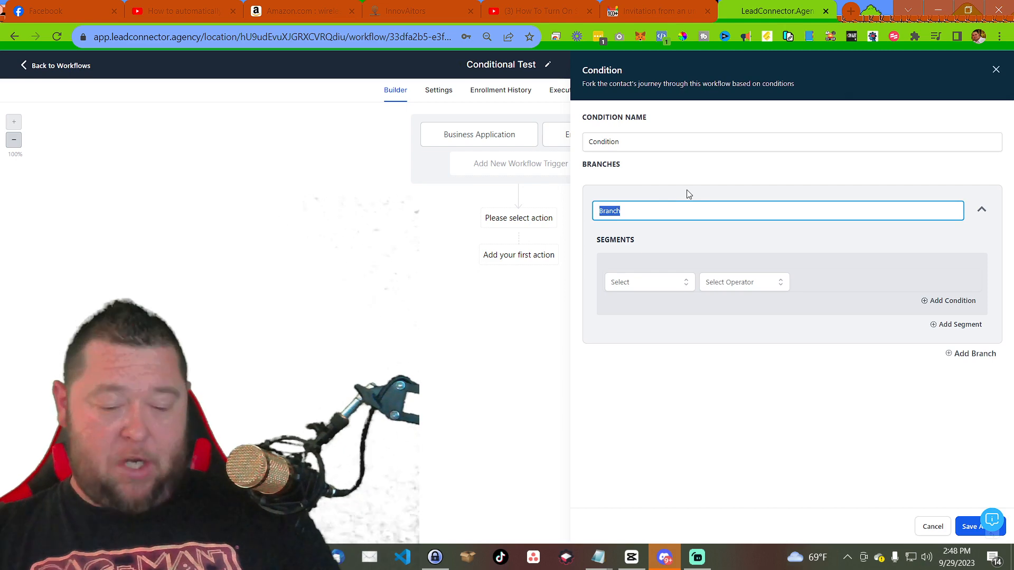
text(Business )
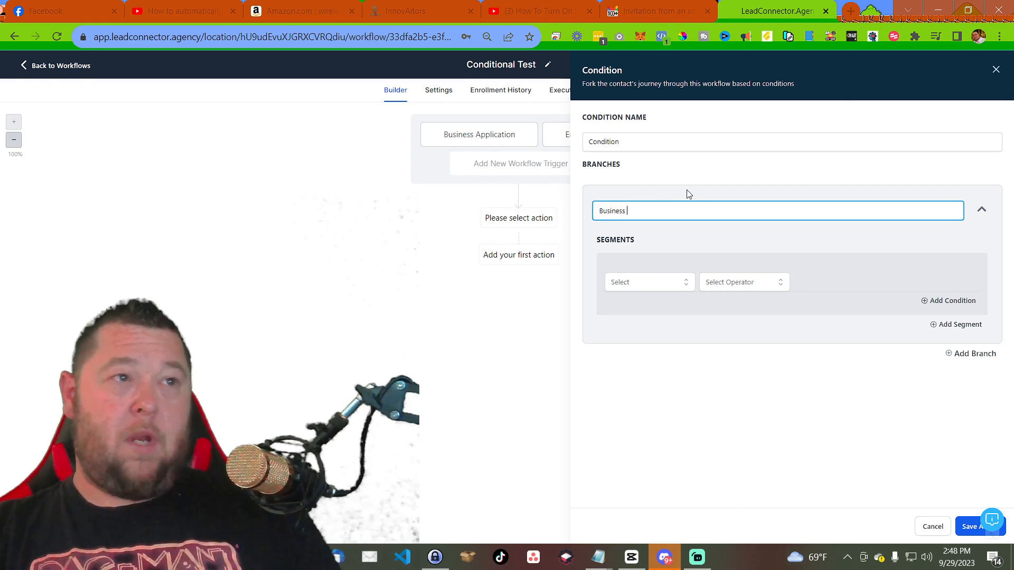
text(Ap)
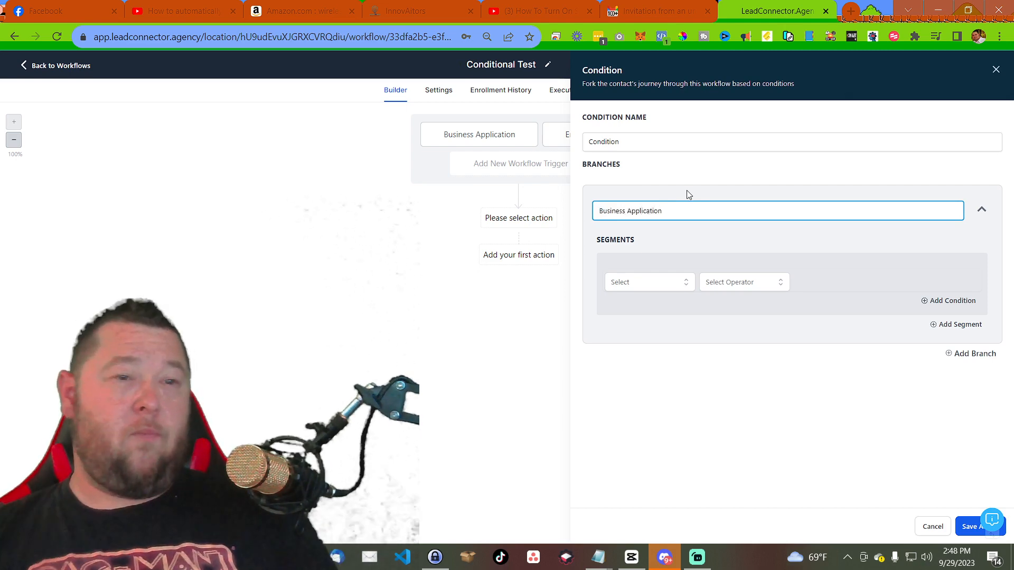
text(plication)
- Set the Business Application branch's condition to Workflow Trigger Is Business Application
click(667, 281)
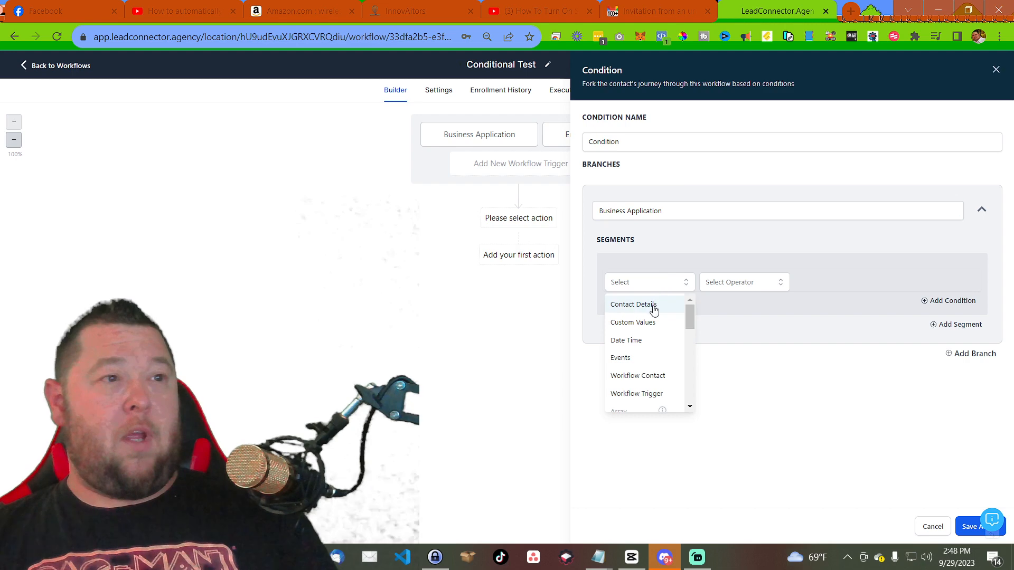
click(651, 393)
click(736, 289)
click(731, 303)
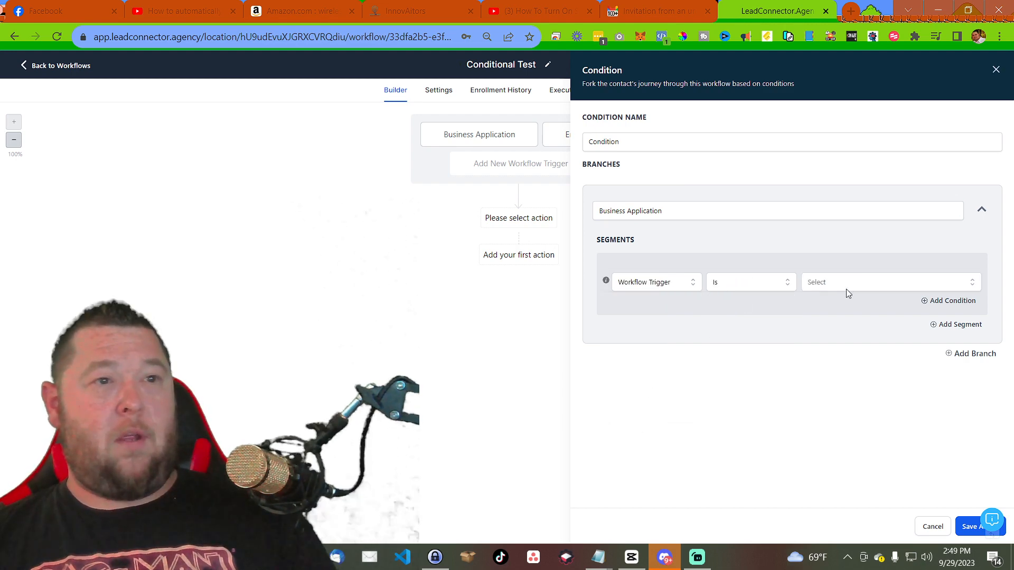
click(846, 289)
click(850, 326)
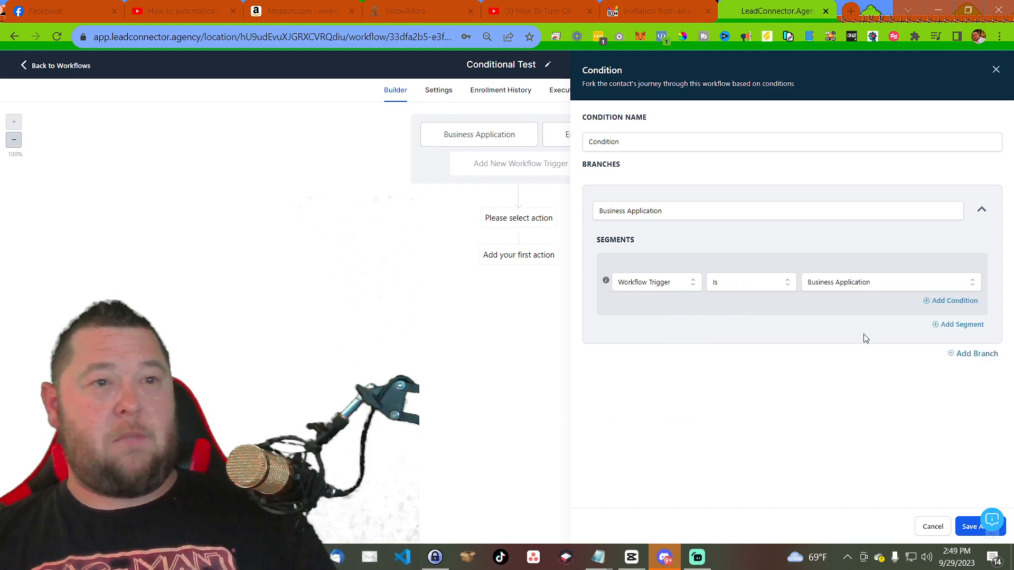
- Add a second branch to the condition and name it "Email List"
click(975, 354)
double_click(638, 380)
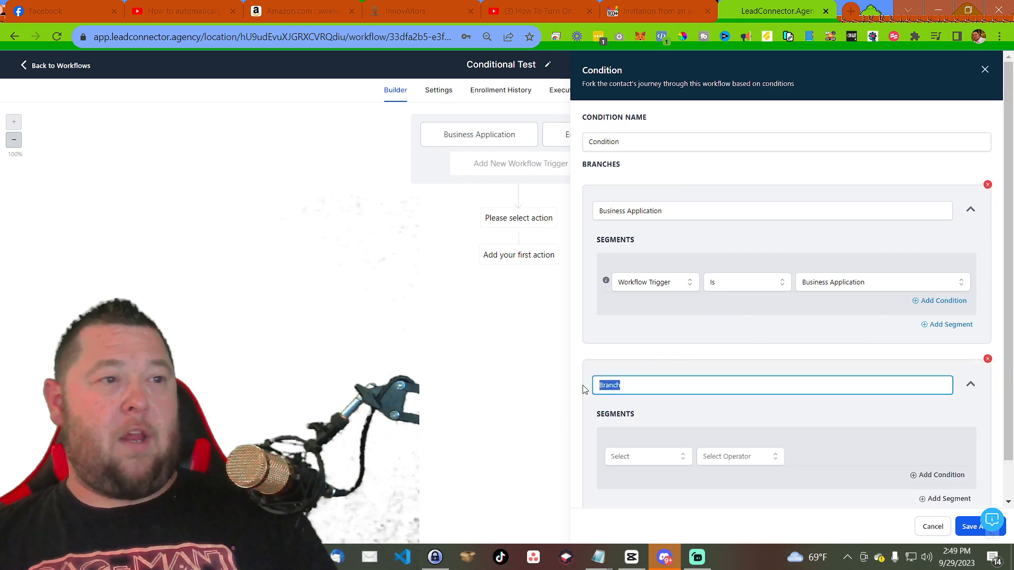
text(Email List)
- Set the Email List branch's condition to Workflow Trigger Is Email List and save the If / Else action
scroll(654, 382, down, 3)
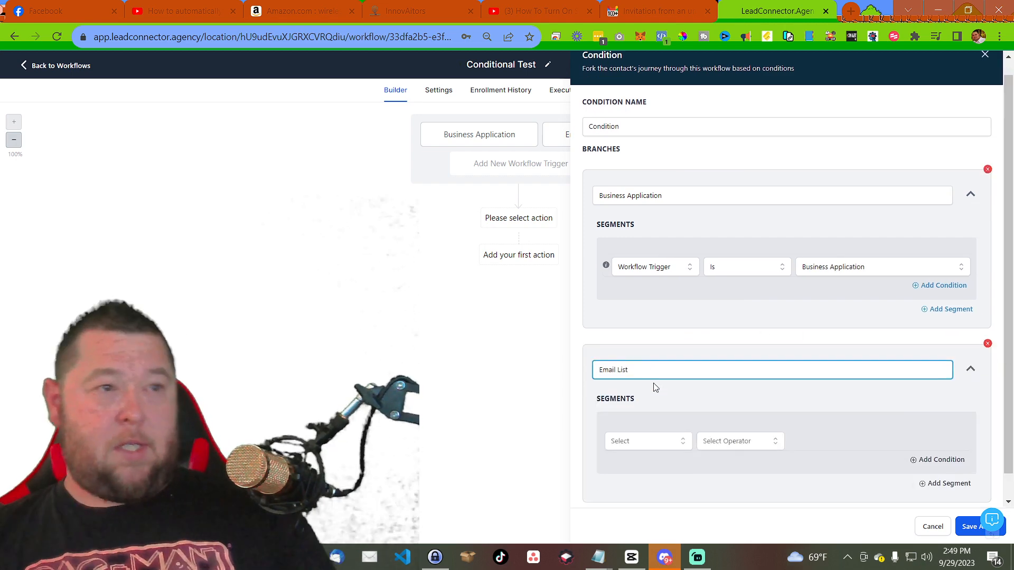
click(653, 415)
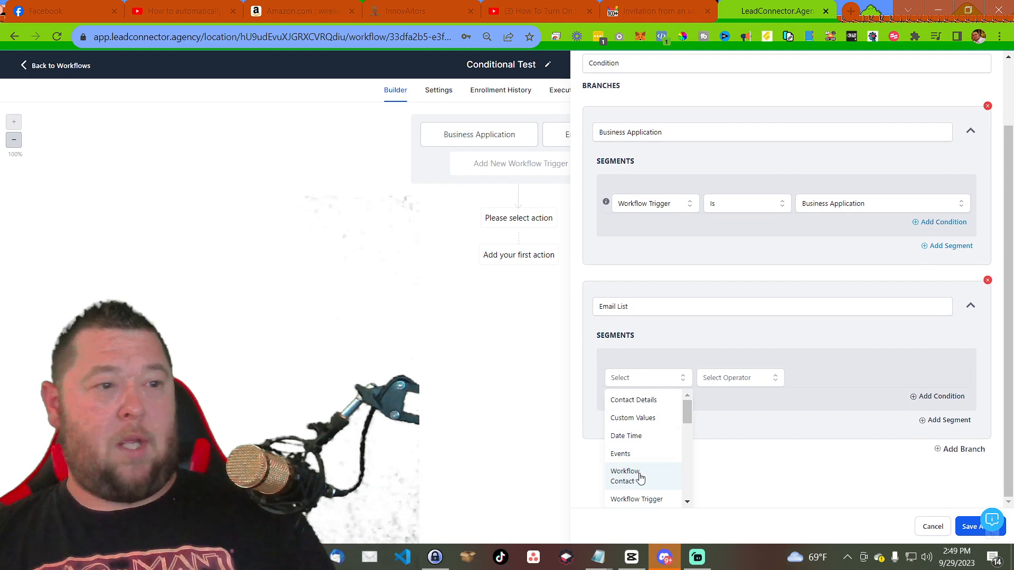
click(637, 499)
click(744, 415)
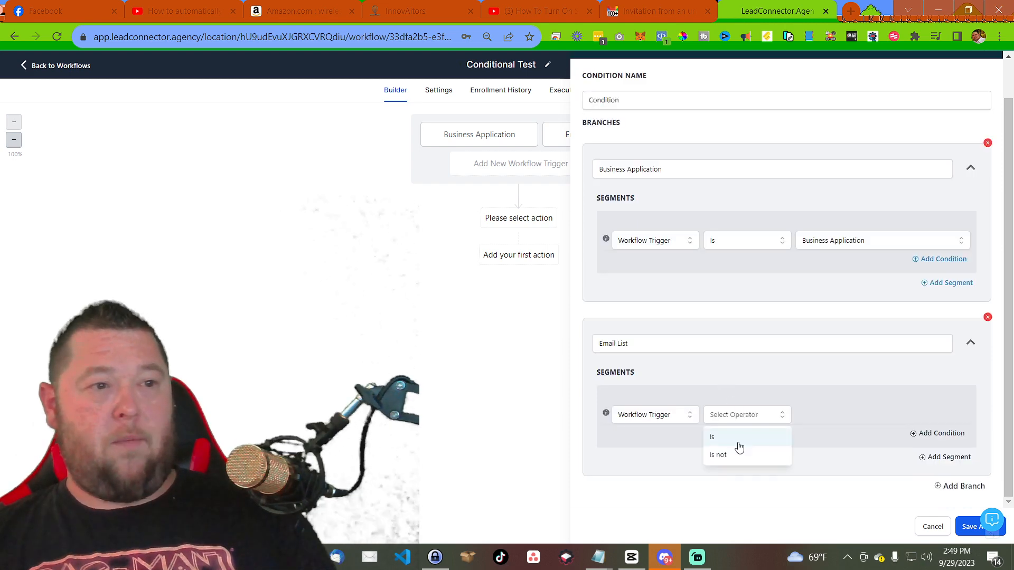
click(739, 440)
click(810, 422)
click(837, 479)
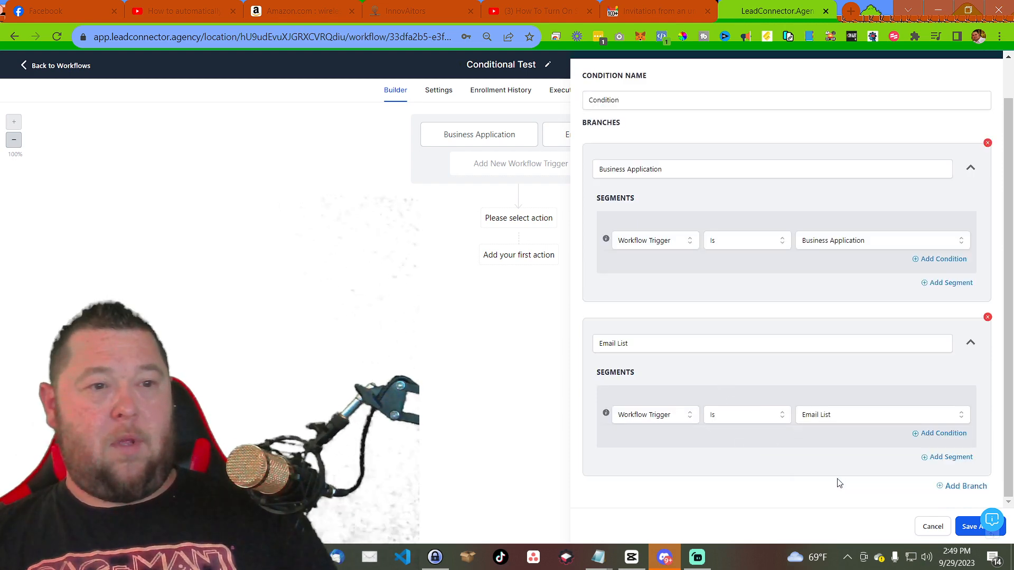
click(969, 526)
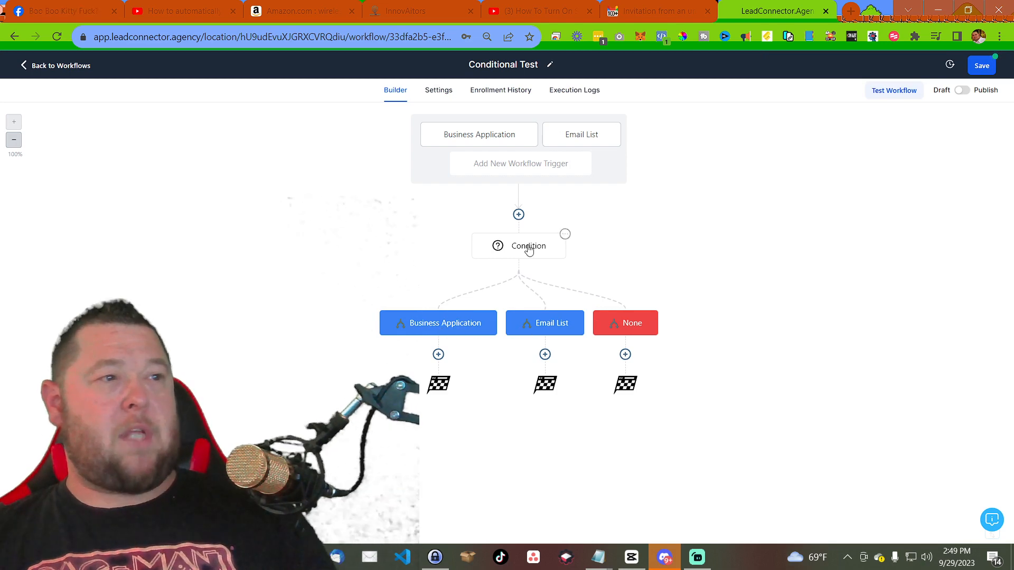
- Rename the If / Else condition "What was the trigger" and save the action
click(561, 236)
double_click(674, 141)
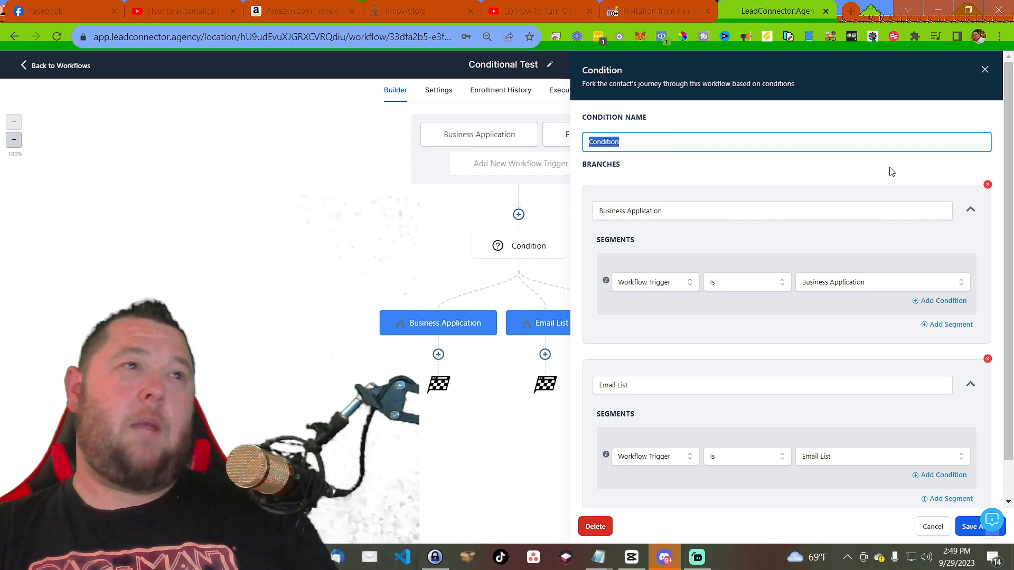
text(What was the )
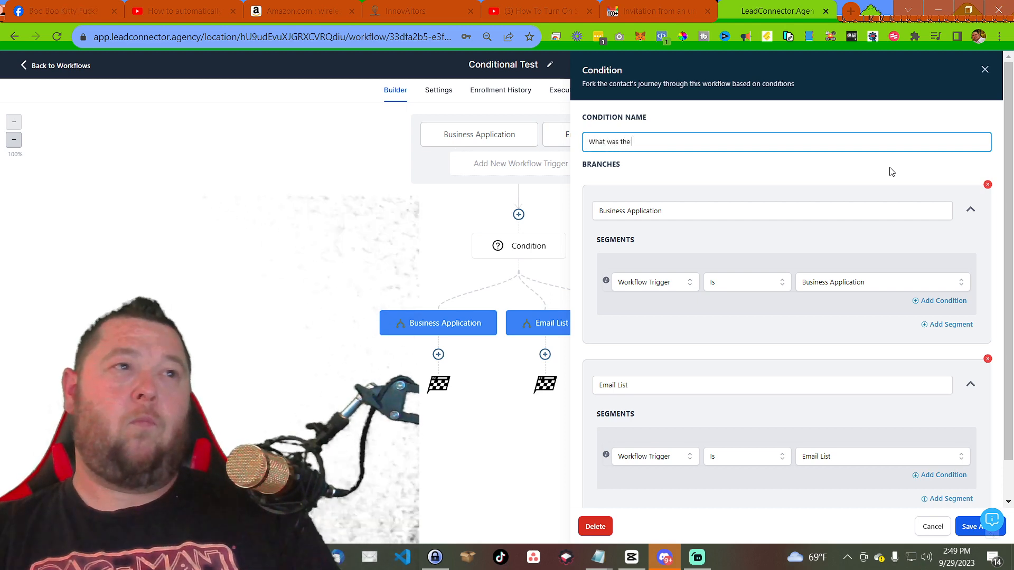
text(trigger)
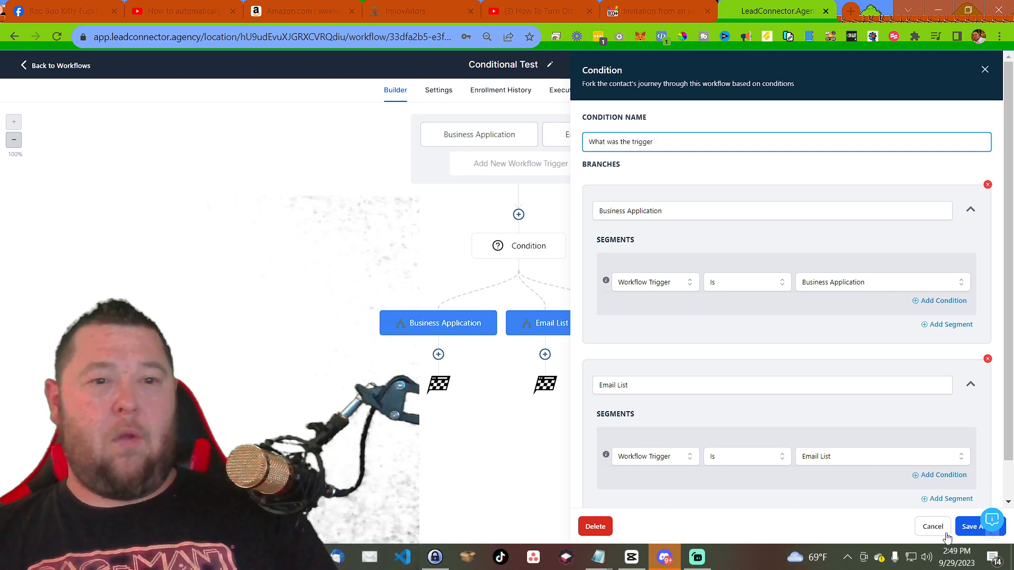
click(959, 528)
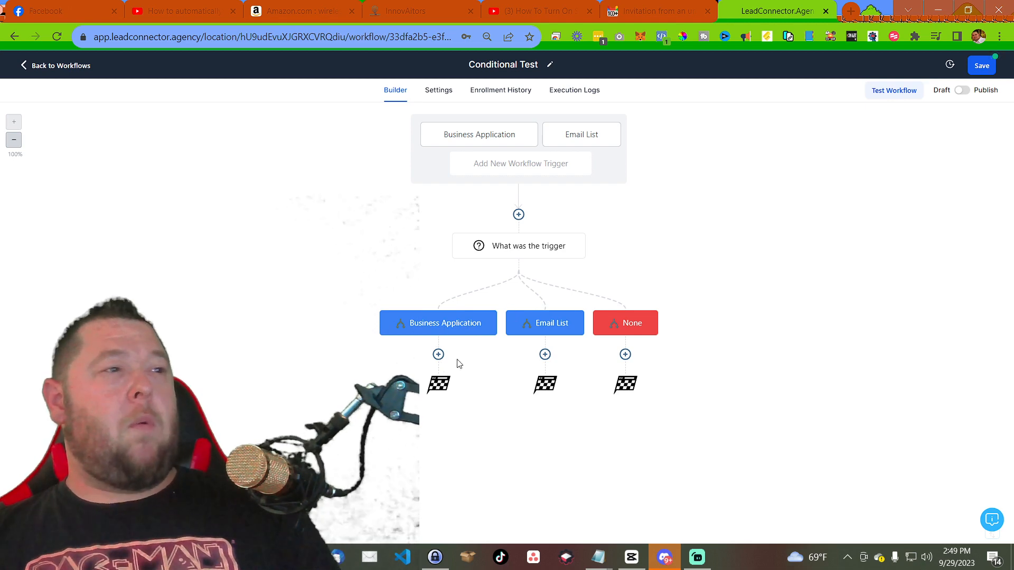
- Add an Add Contact Tag action under the Email List branch with a new "email list" tag and save it
click(544, 354)
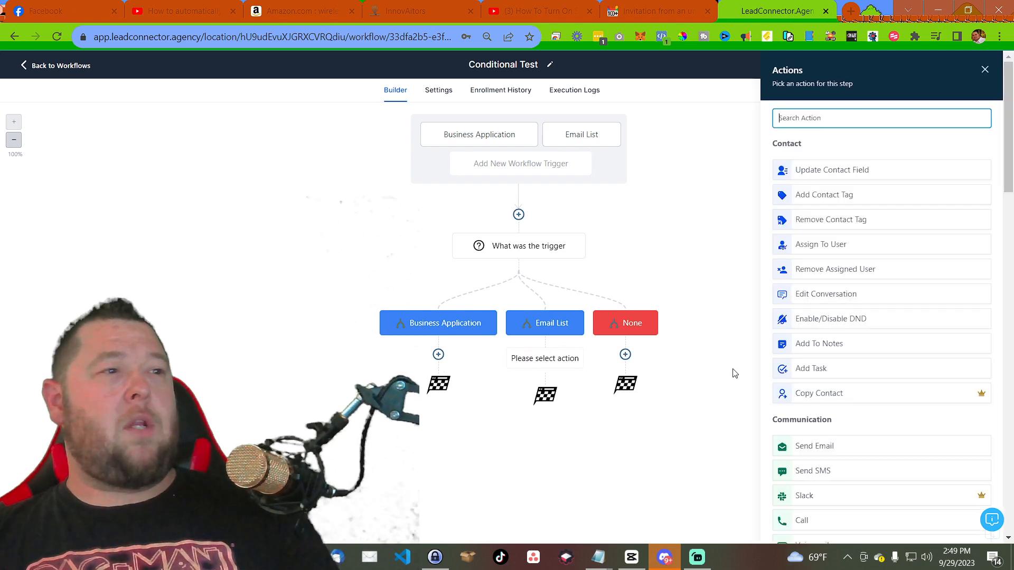
click(816, 195)
click(815, 180)
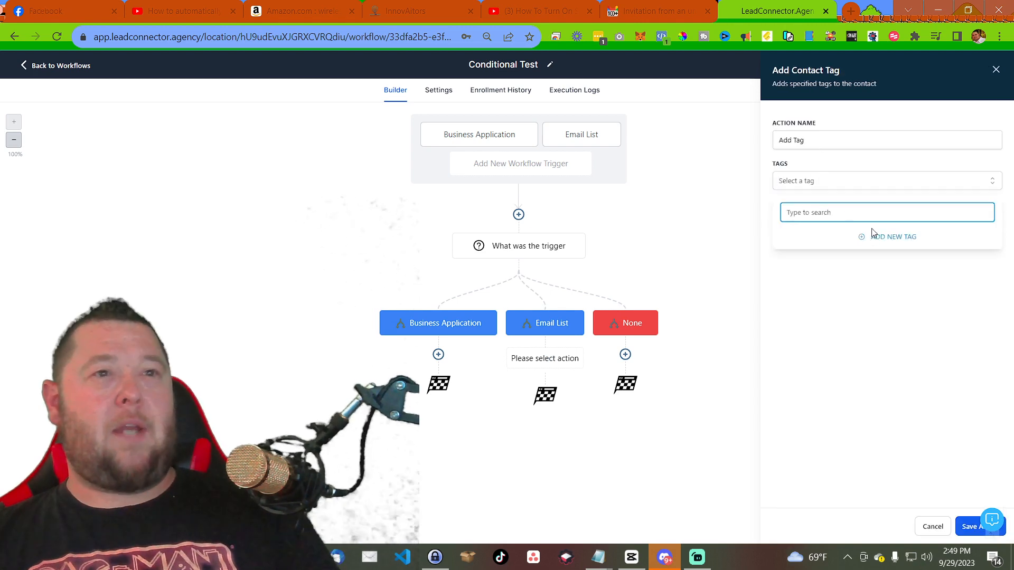
text(email list)
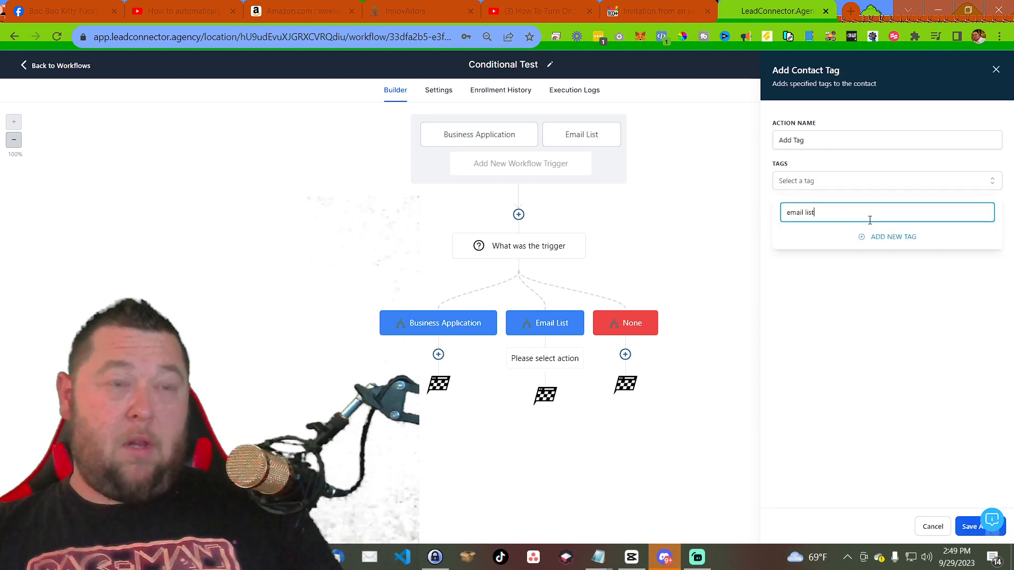
click(873, 239)
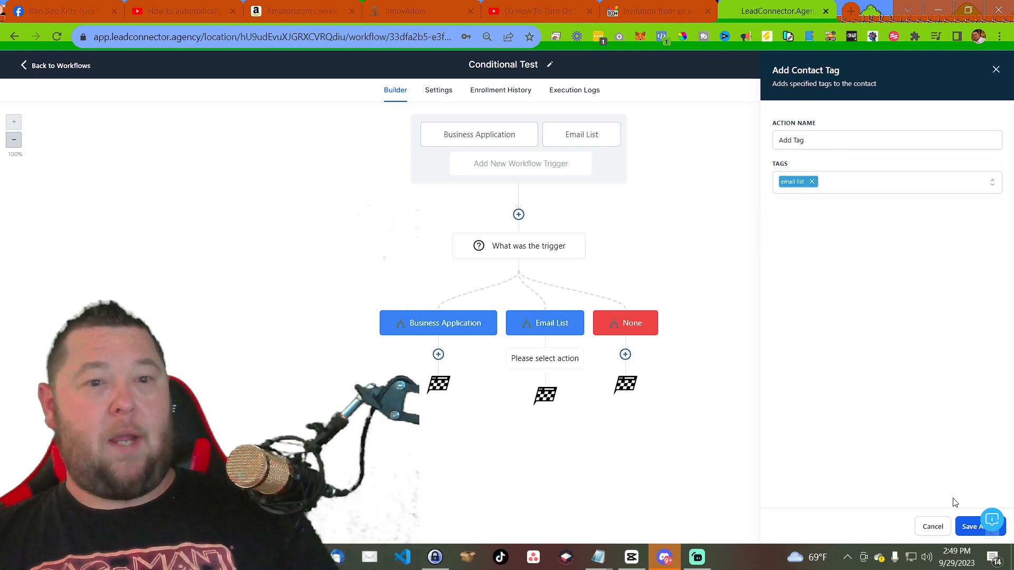
click(961, 526)
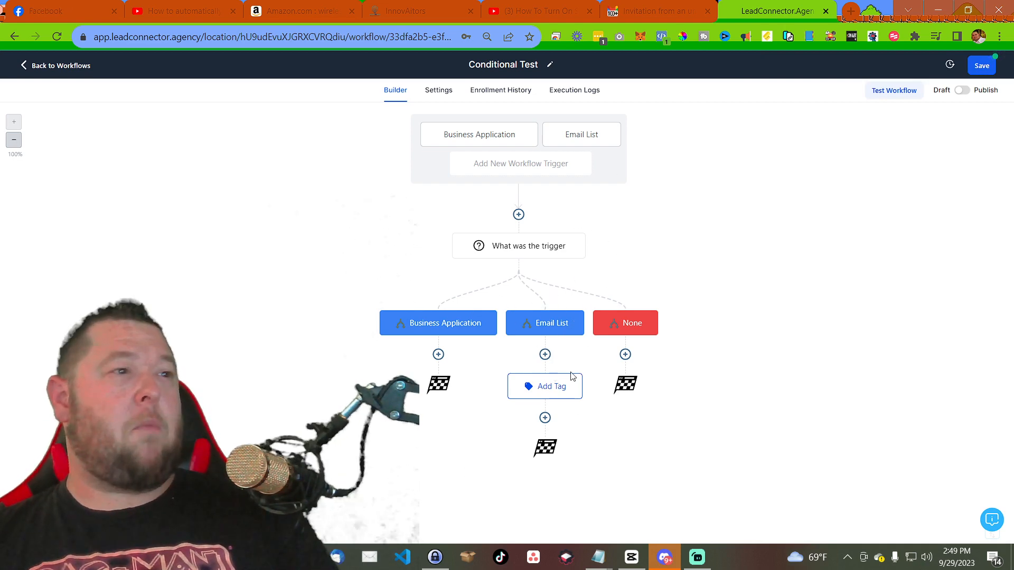
- Start a Create/Update Opportunity action under the Business Application branch and try to choose its pipeline and pipeline stage
click(437, 355)
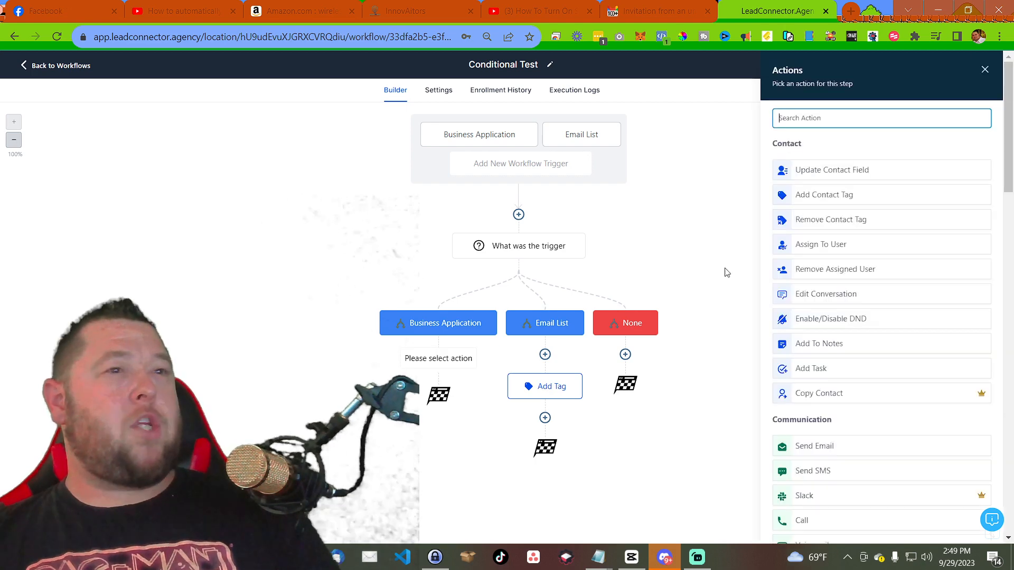
text(creat)
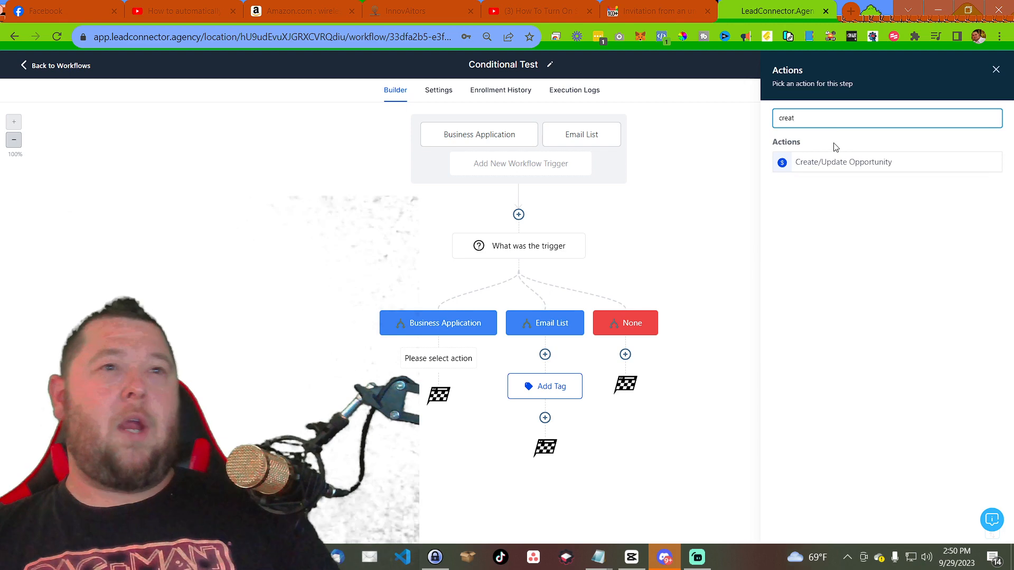
click(834, 165)
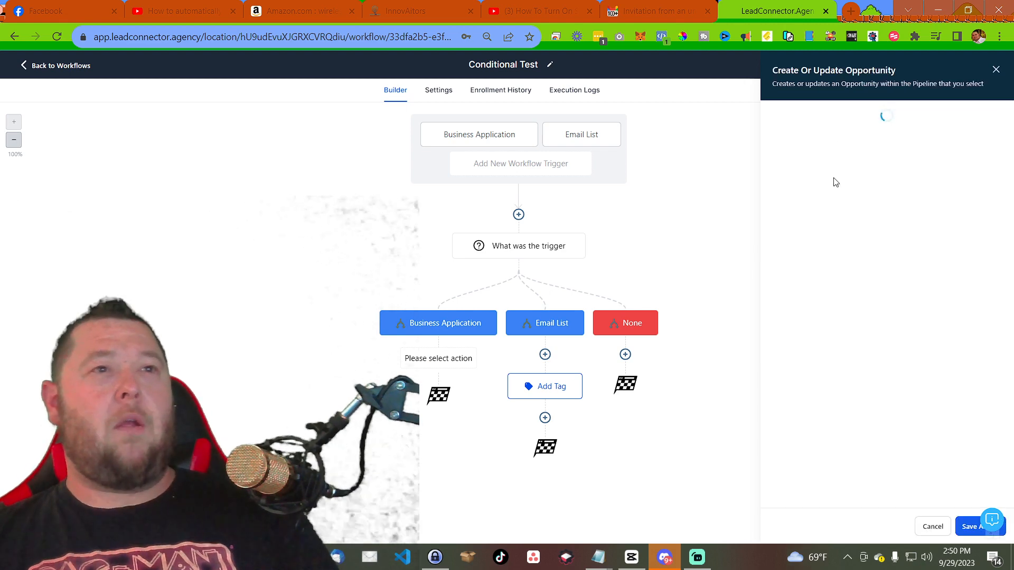
click(789, 180)
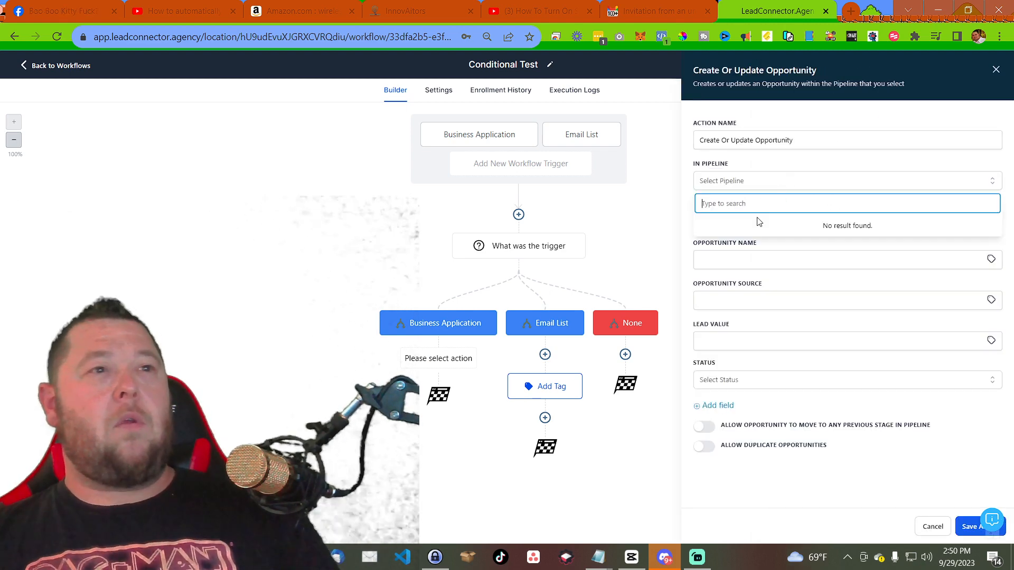
click(765, 185)
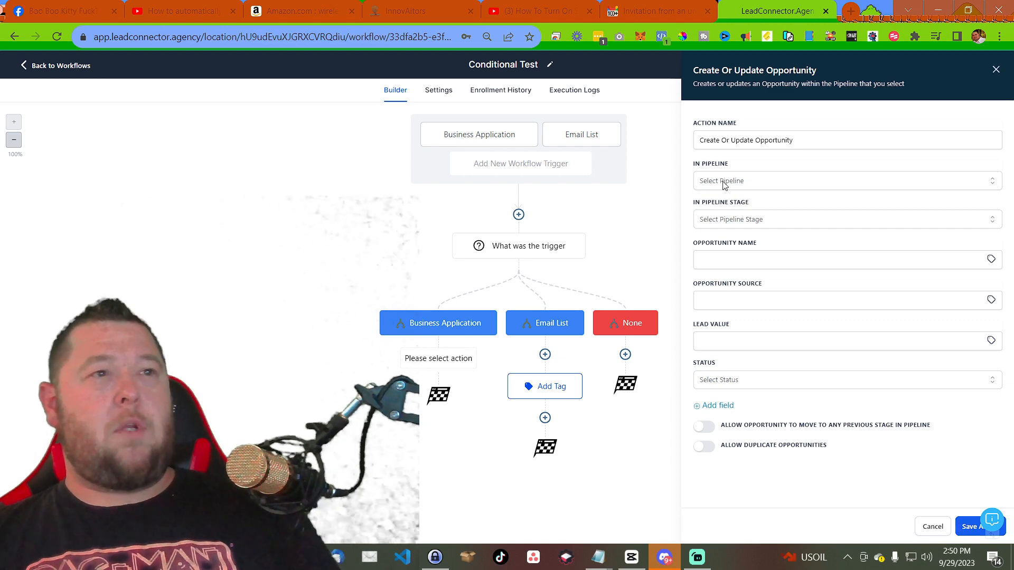
click(741, 219)
click(759, 224)
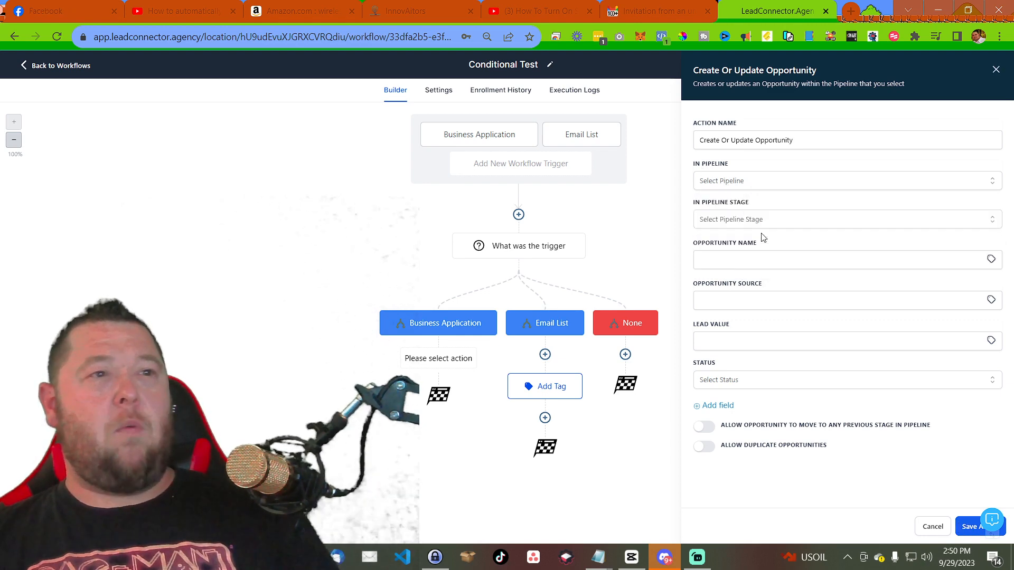
- Set the opportunity name to the contact's full-name custom value followed by "- Application"
click(746, 268)
click(991, 260)
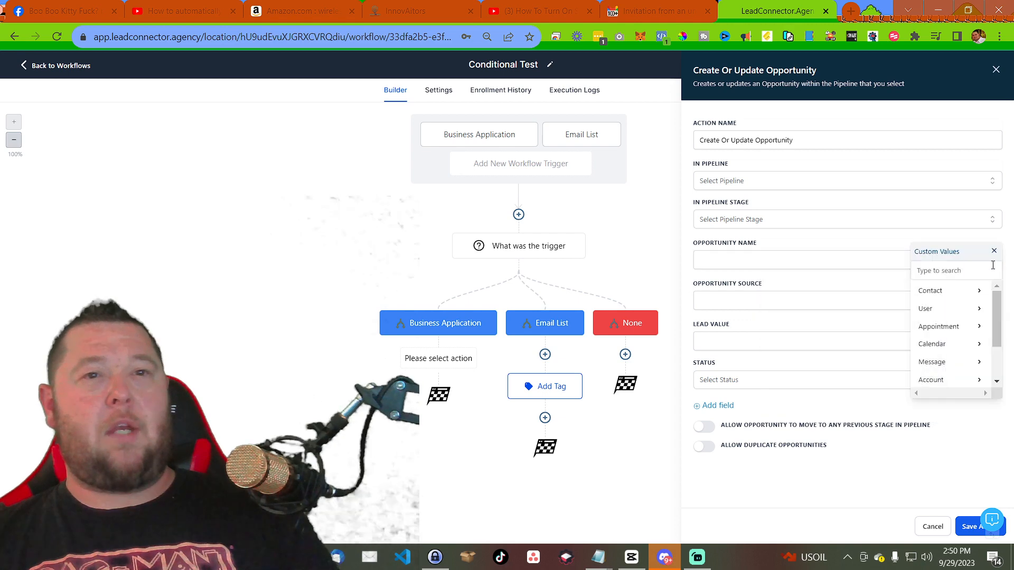
click(980, 294)
click(945, 290)
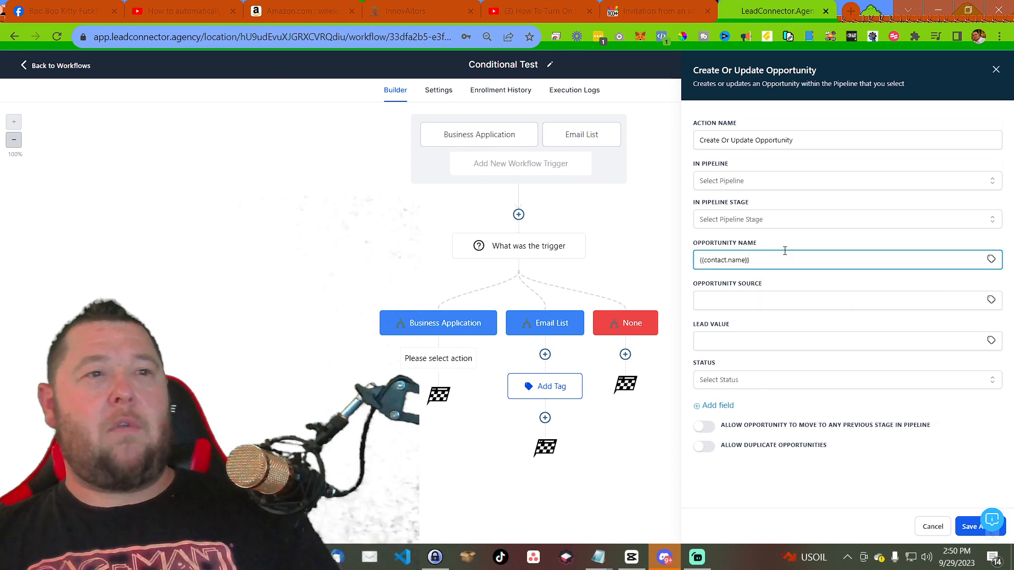
text(-)
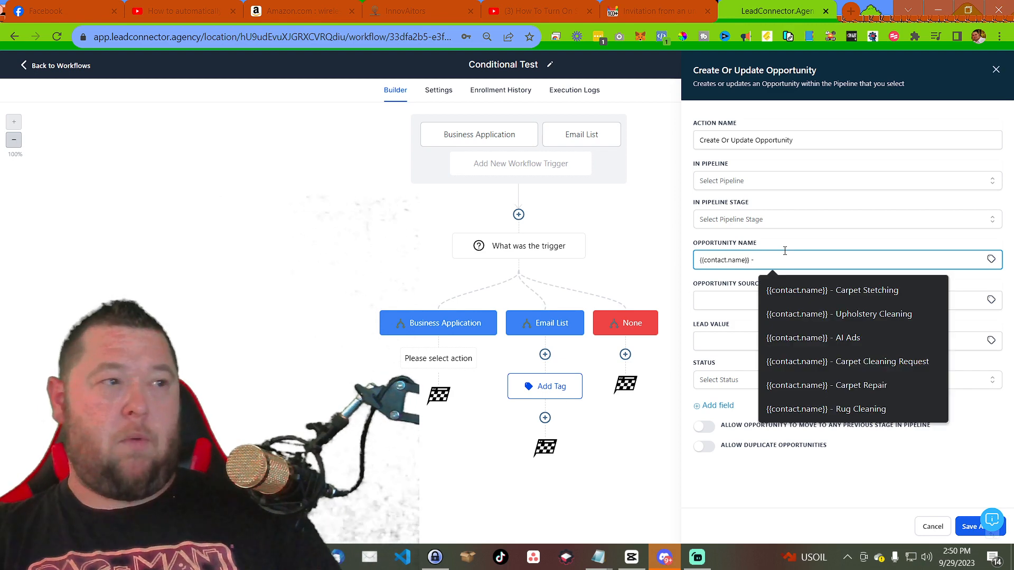
text( Application)
key(Tab)
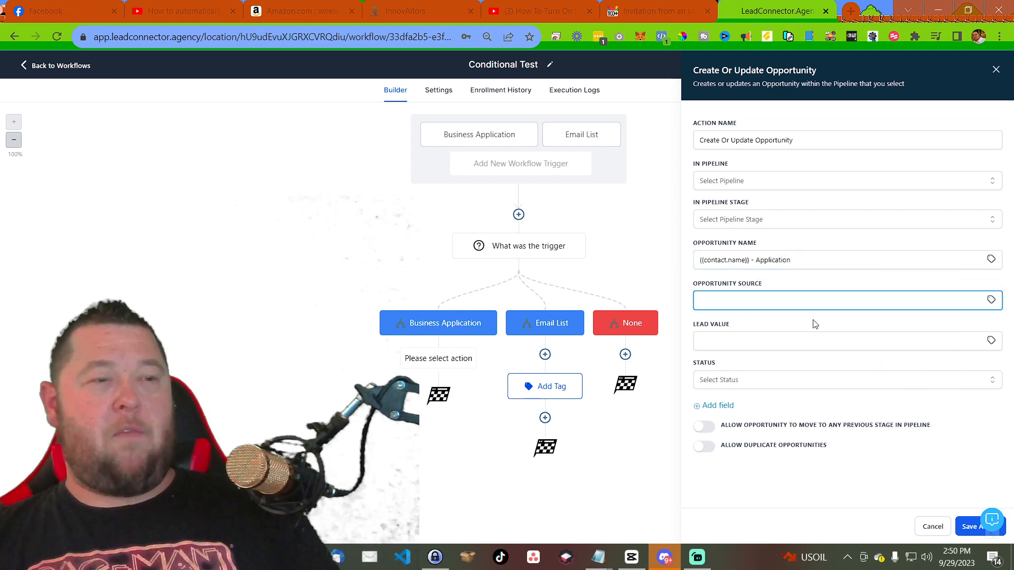
- Set the opportunity status to open, try to save the action, and close it
click(738, 379)
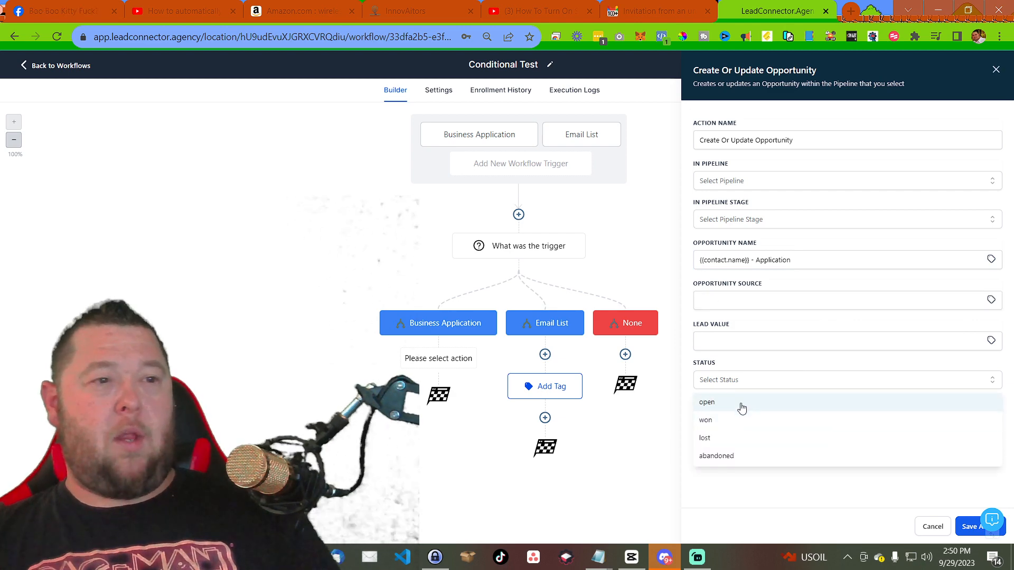
click(740, 404)
click(968, 529)
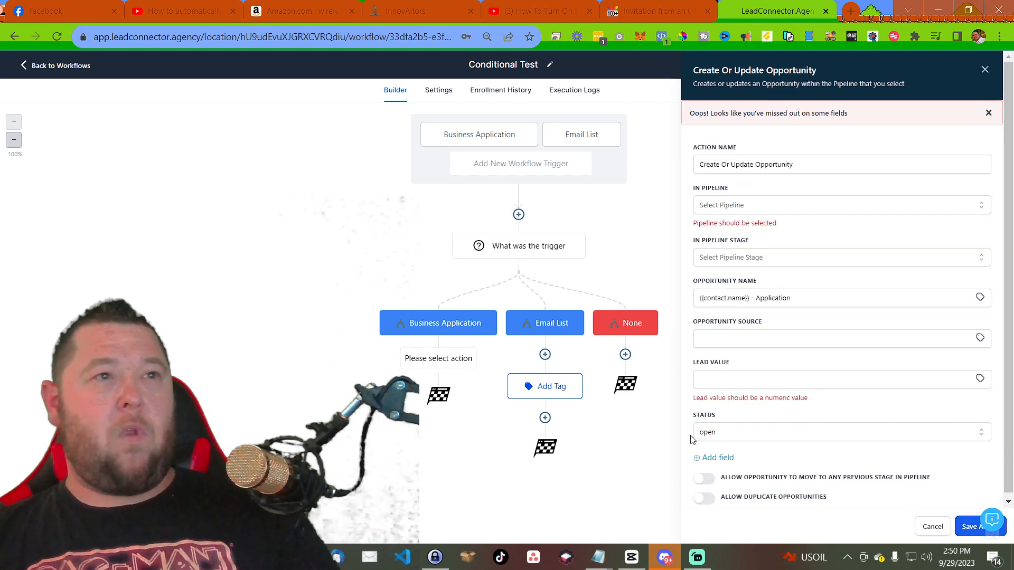
click(985, 69)
- Add an Add To Notes action under the Business Application branch containing the contact custom field "Any notes you may have for us" and save it
click(438, 353)
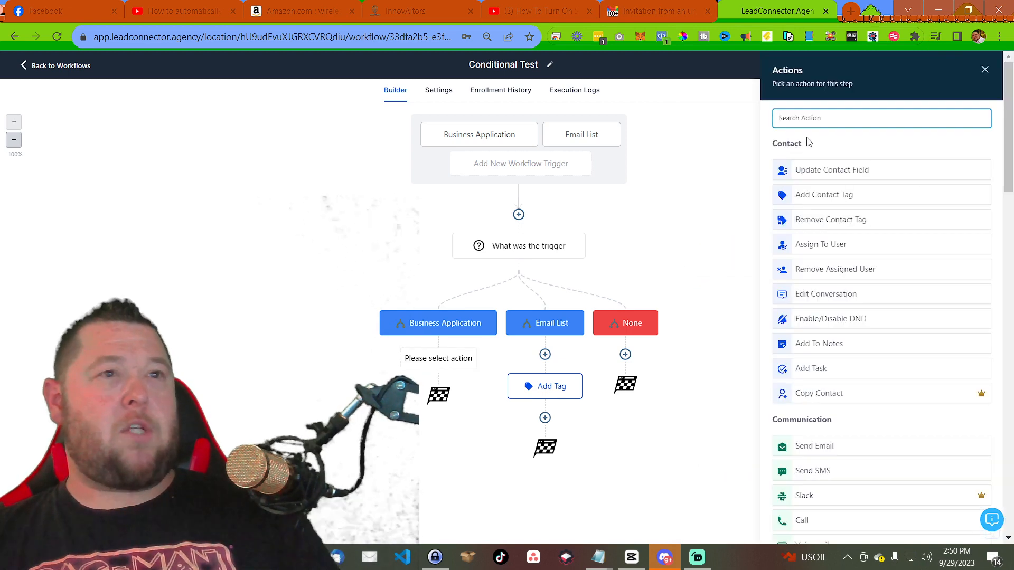
text(note)
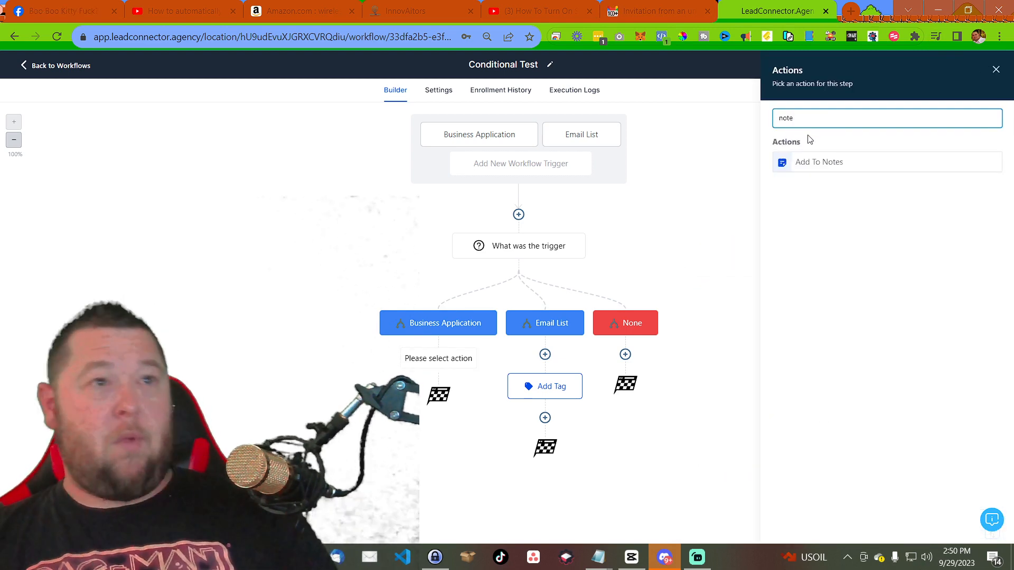
click(813, 163)
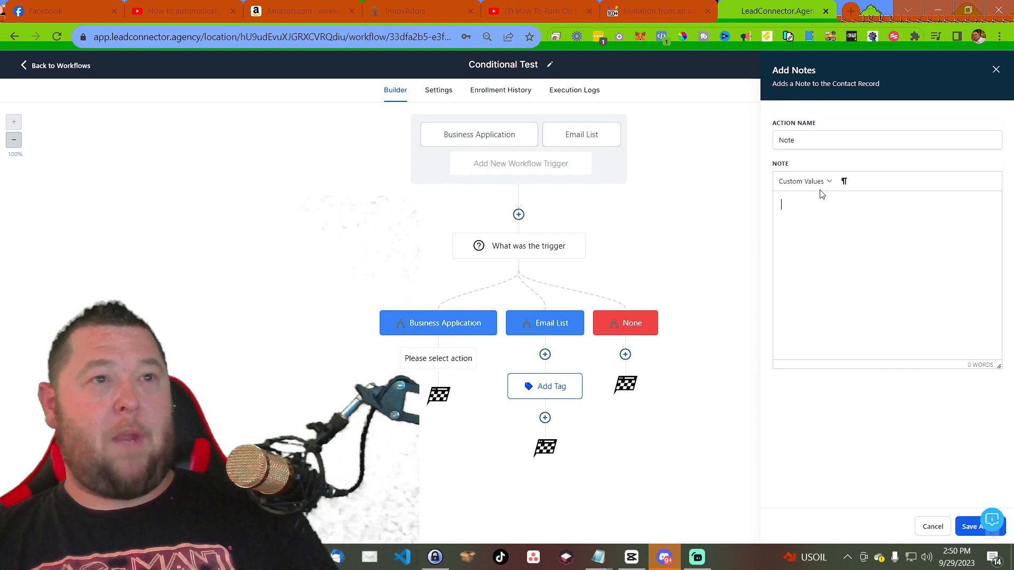
click(805, 181)
mouse_move(831, 210)
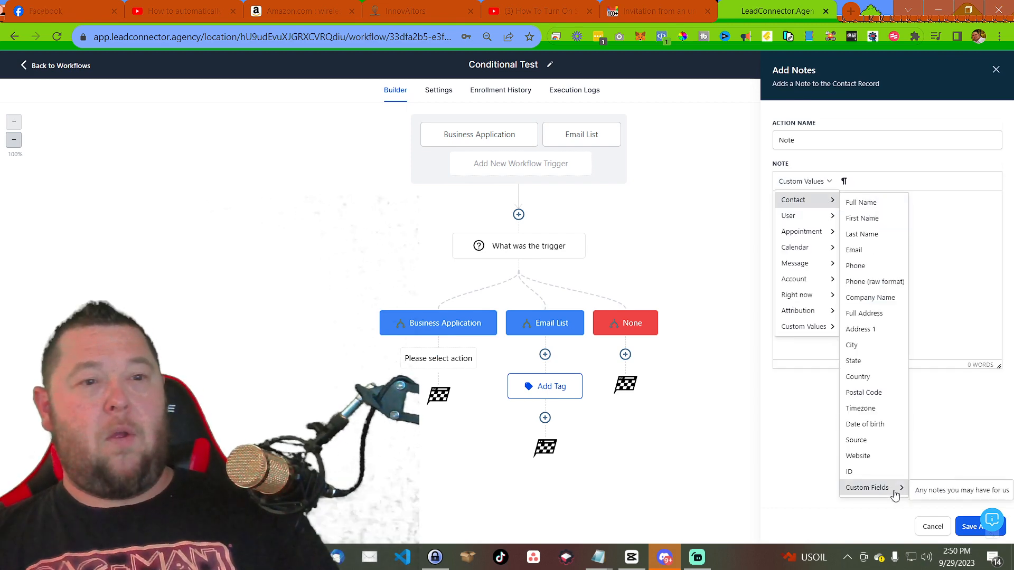
click(923, 490)
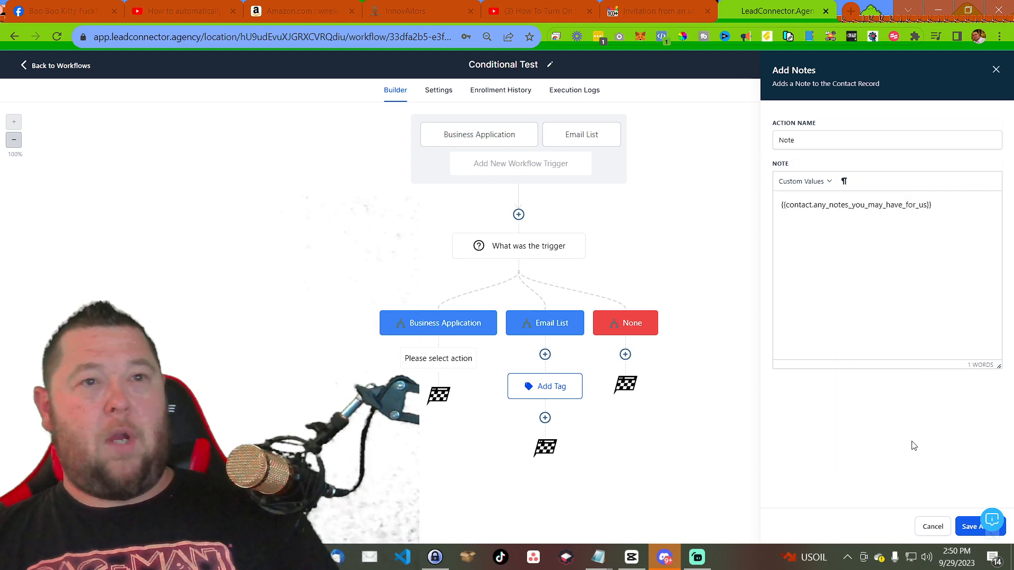
click(967, 527)
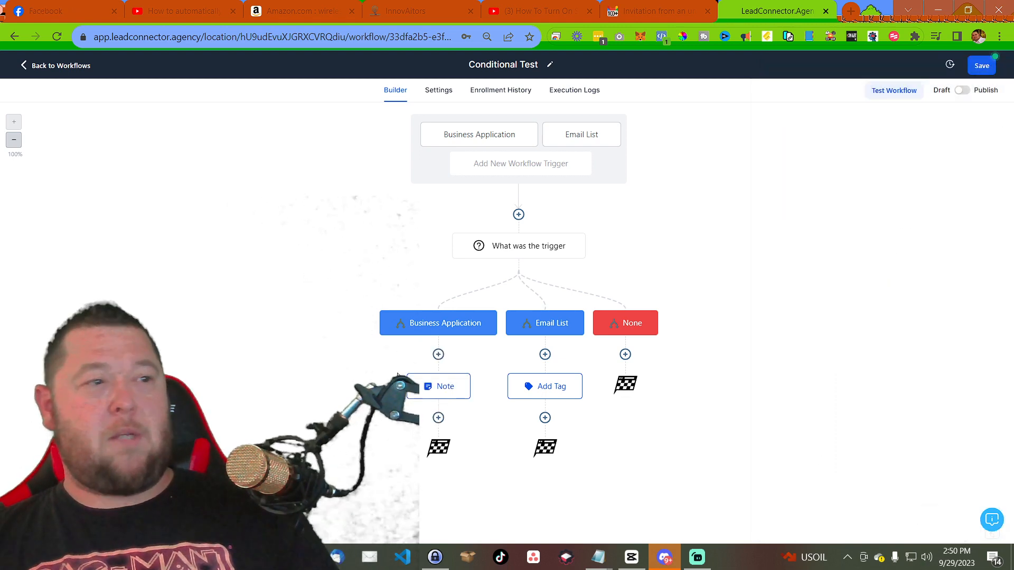
- Add a Go To action after the Note and link it to the Email List branch's Add Tag action
click(452, 421)
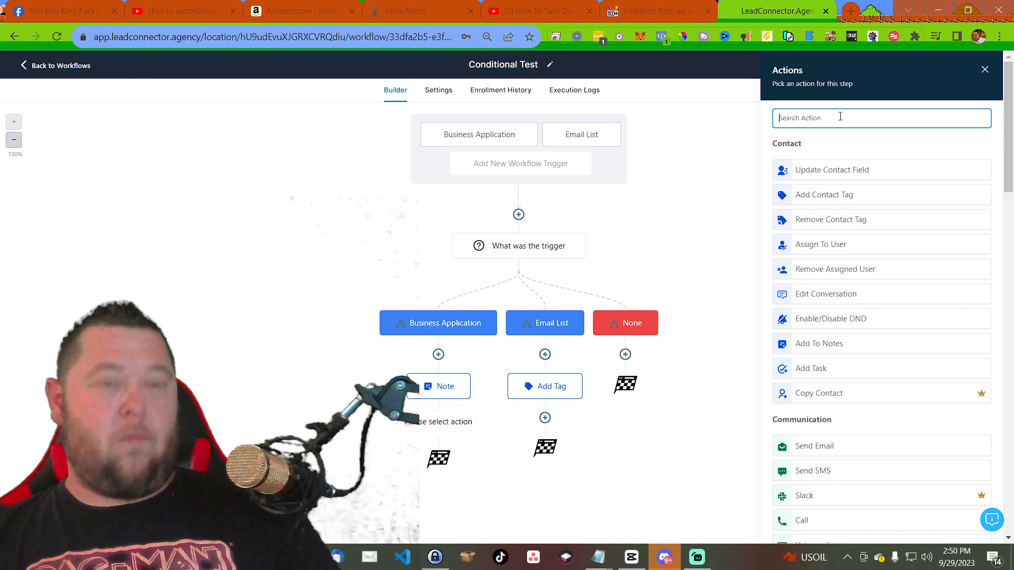
text(goto)
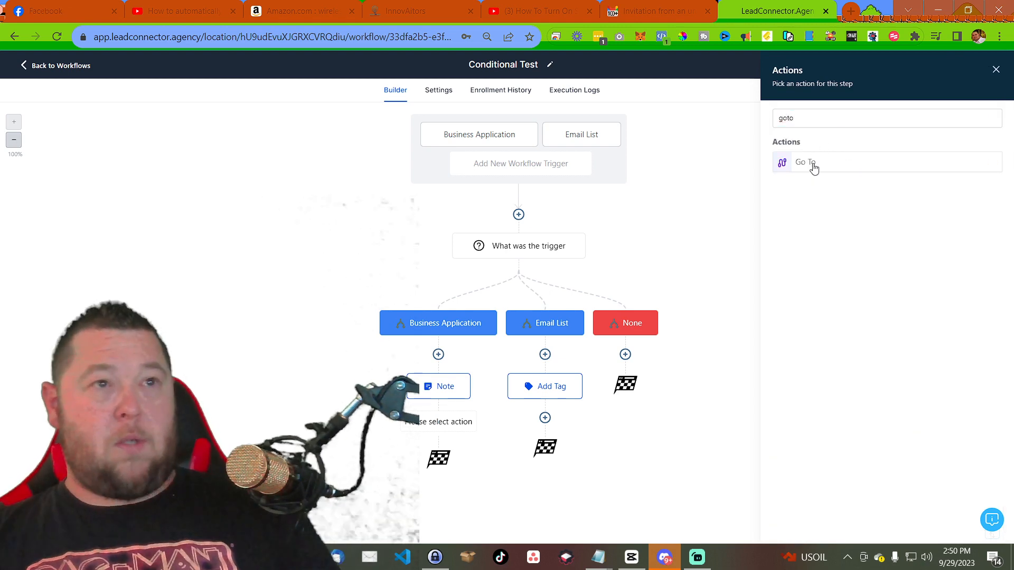
click(813, 164)
click(963, 527)
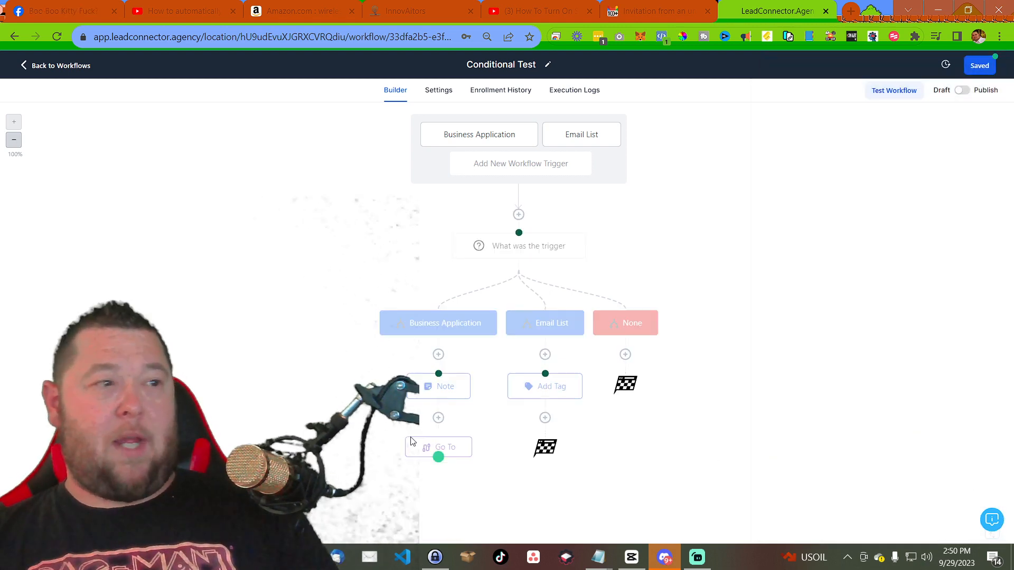
drag(478, 430, 545, 374)
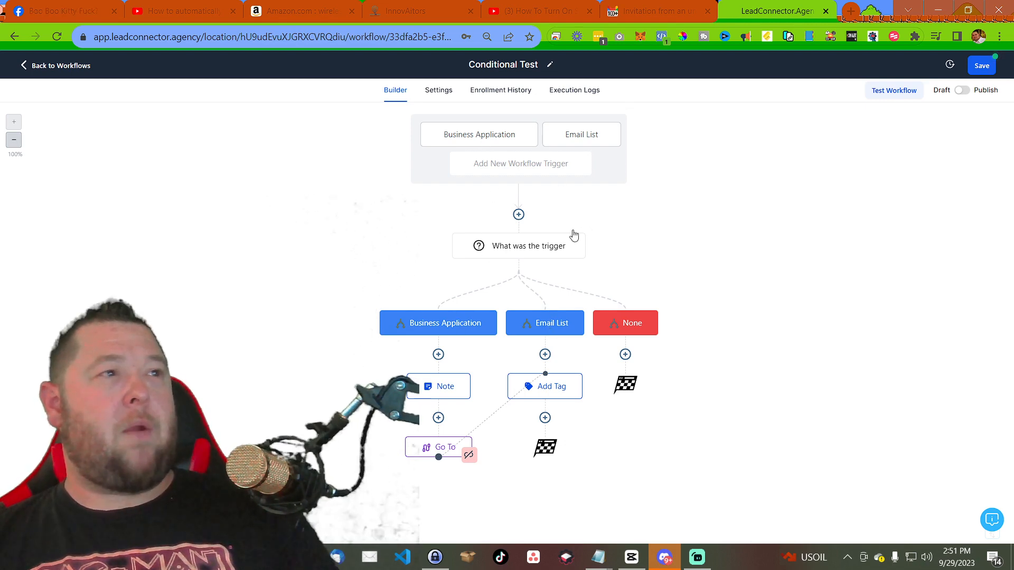
- Search the workflow triggers for order triggers and start a new Order Submitted trigger
click(569, 174)
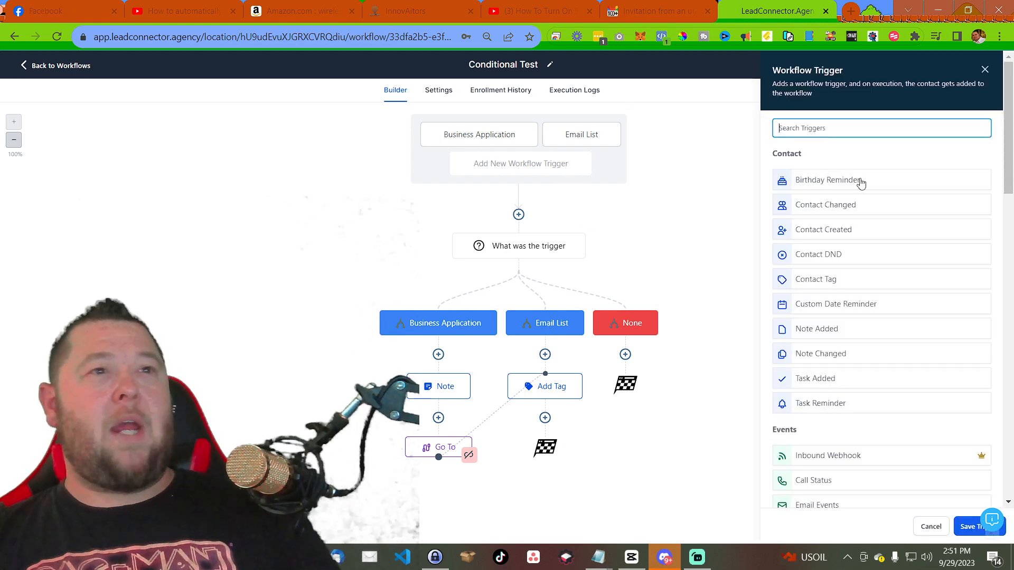
scroll(871, 202, down, 3)
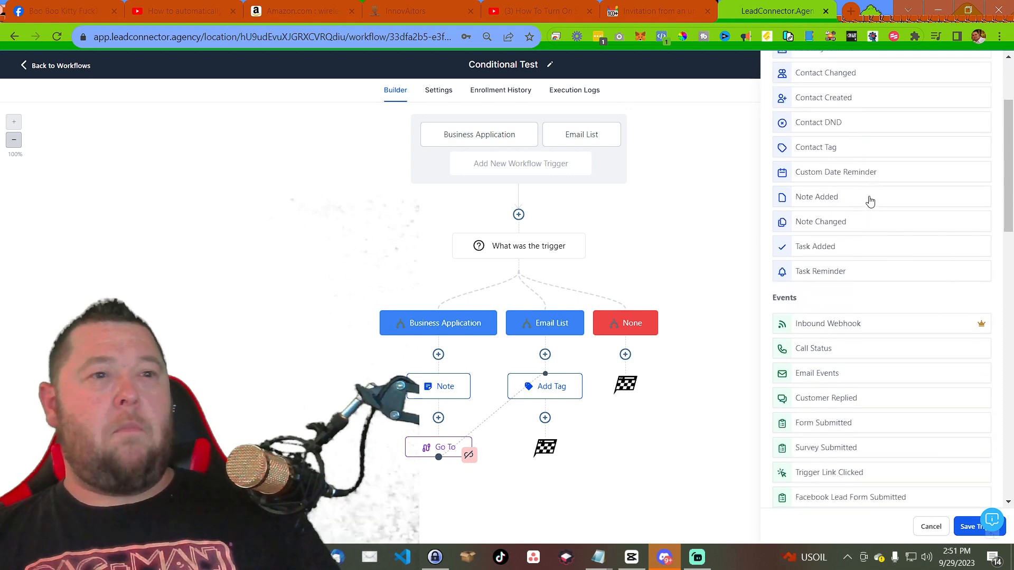
scroll(870, 202, up, 3)
text(o)
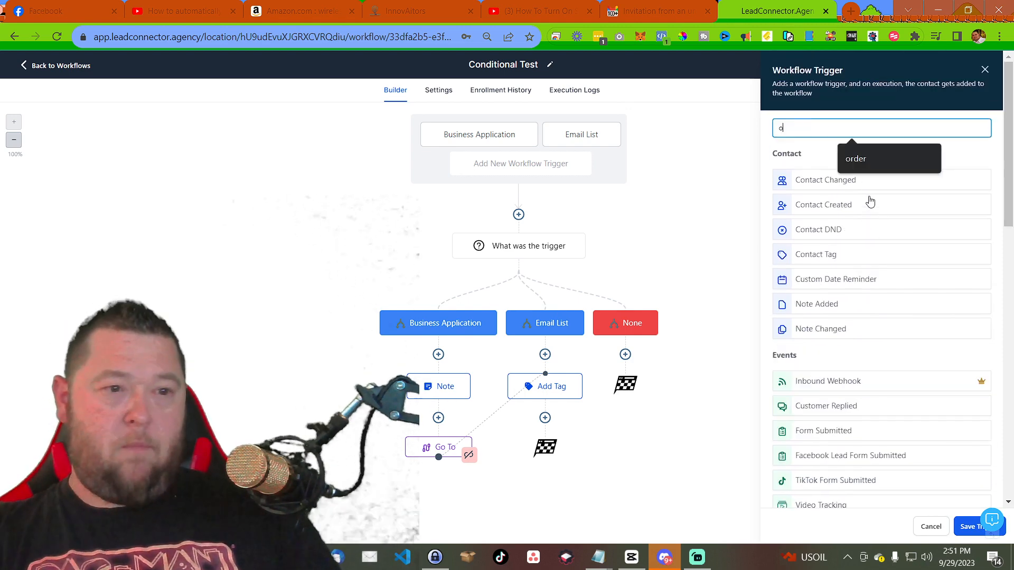
text(rd)
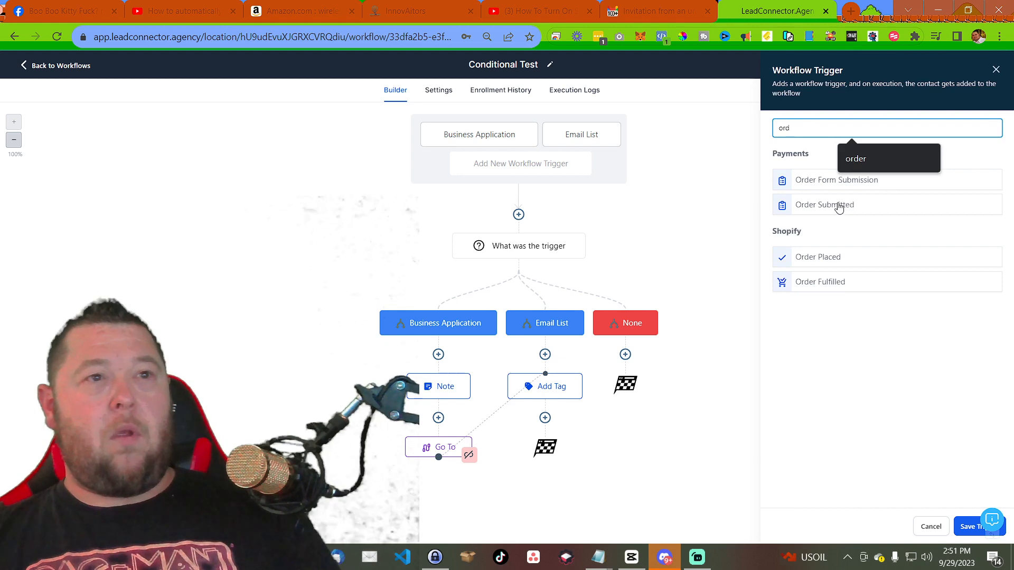
click(838, 205)
- Add a Global Product "is" filter to the order trigger, check the product choices, and discard the trigger
click(598, 226)
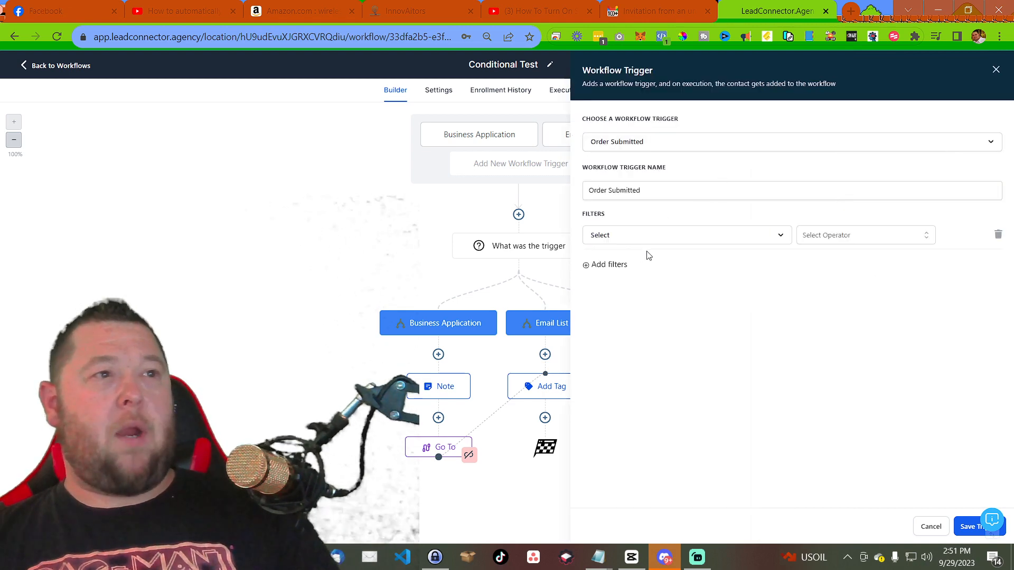
click(659, 237)
click(662, 300)
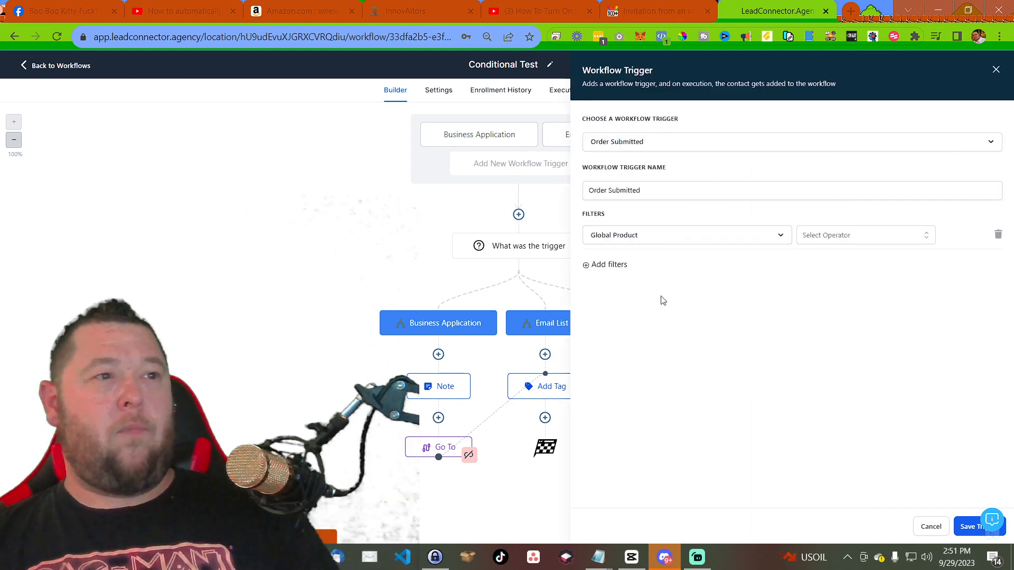
click(826, 238)
click(832, 276)
click(894, 239)
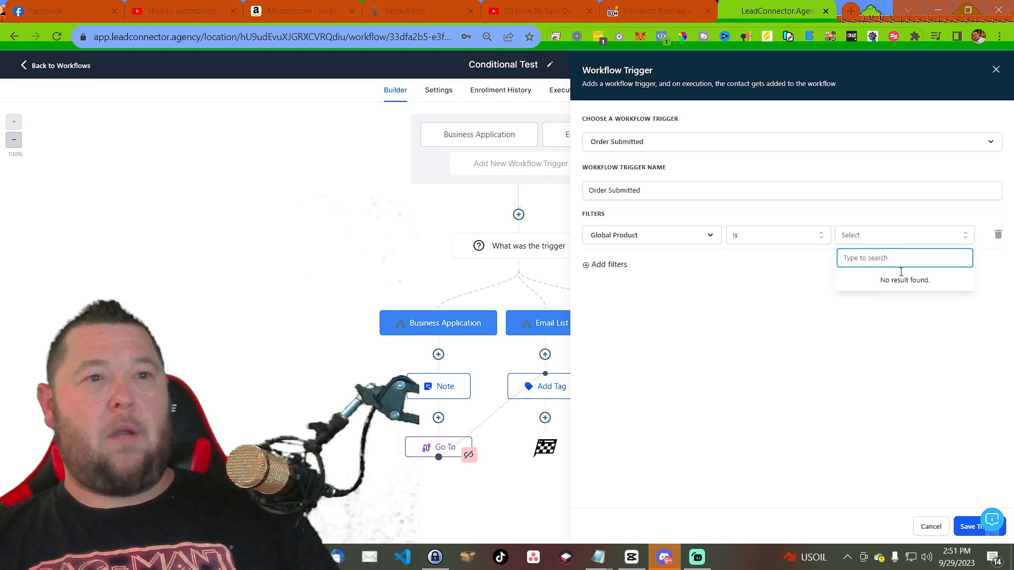
click(994, 70)
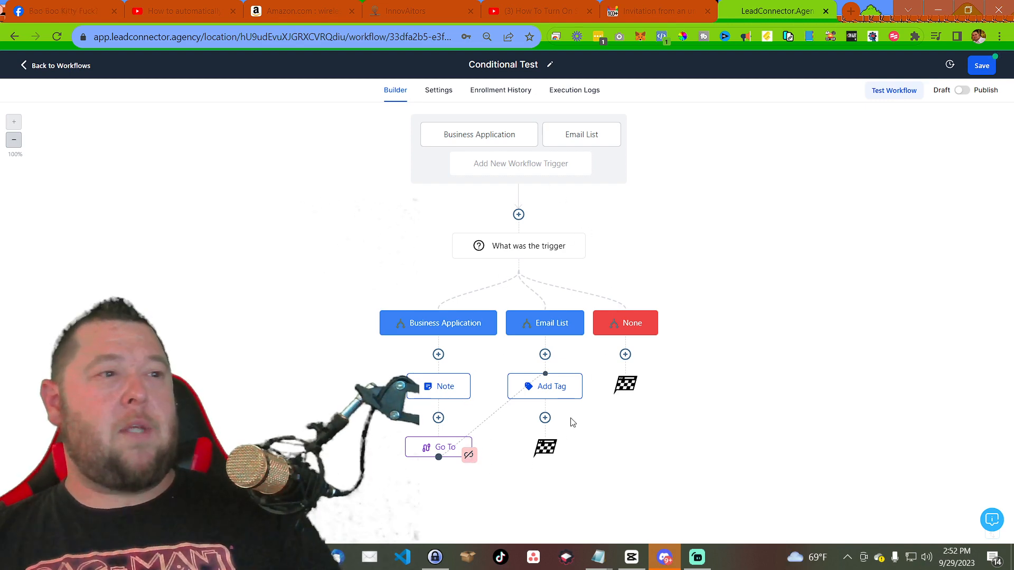
- Add an Add To Workflow action after the Email List branch's Add Tag, targeting "Recipe - Fast Five", and save it
click(545, 418)
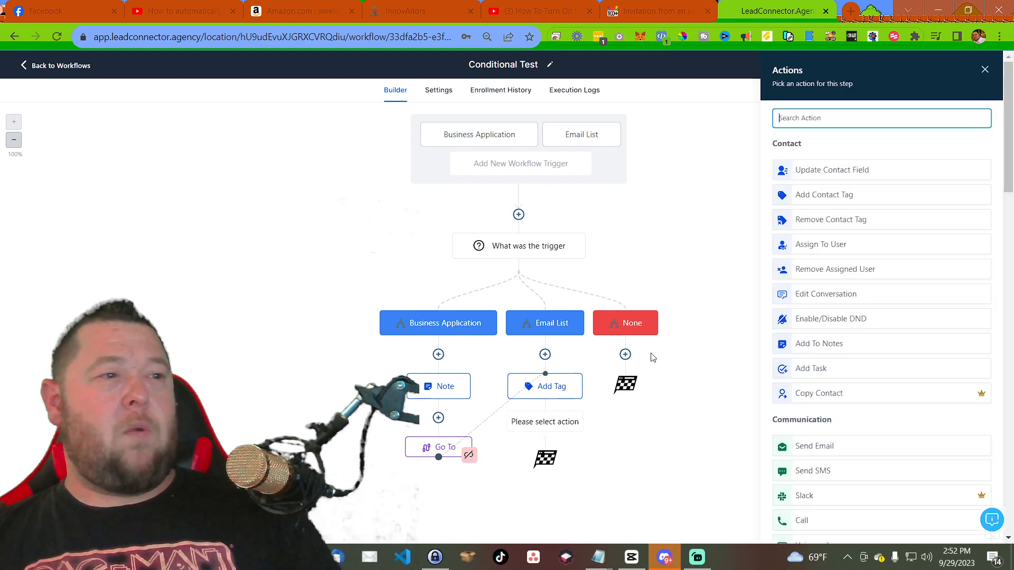
text(work)
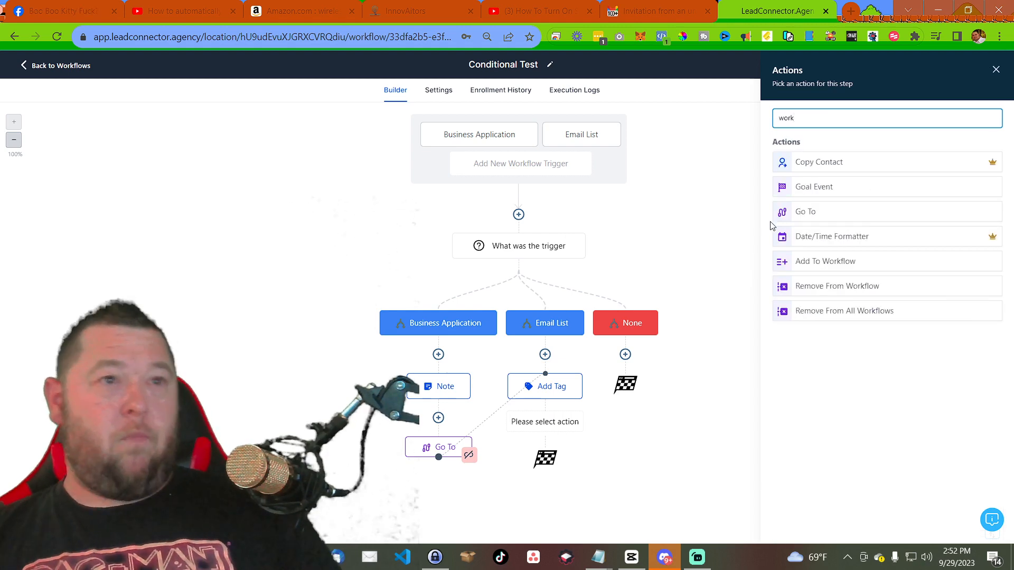
click(813, 265)
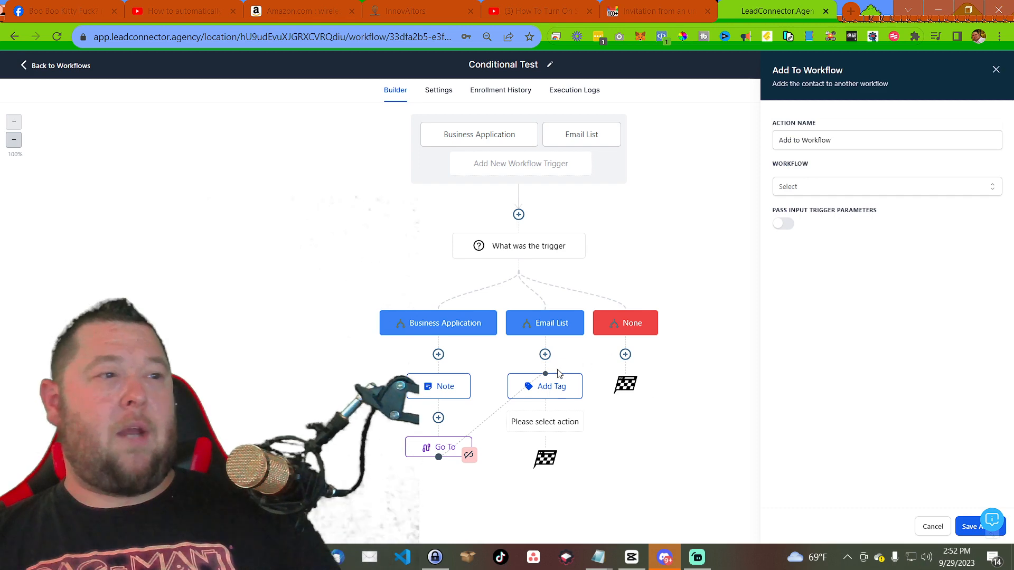
click(837, 187)
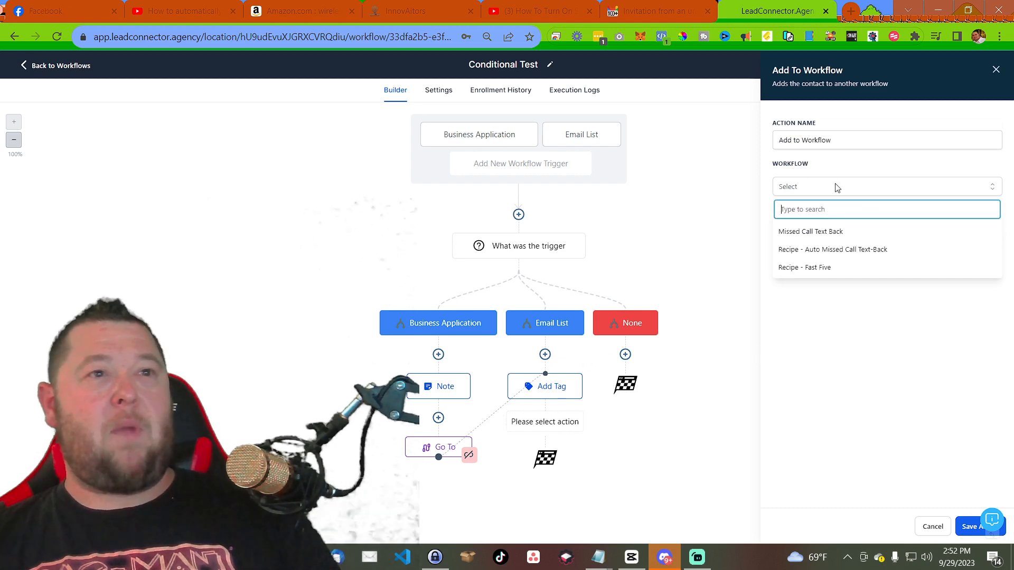
click(836, 187)
click(836, 187)
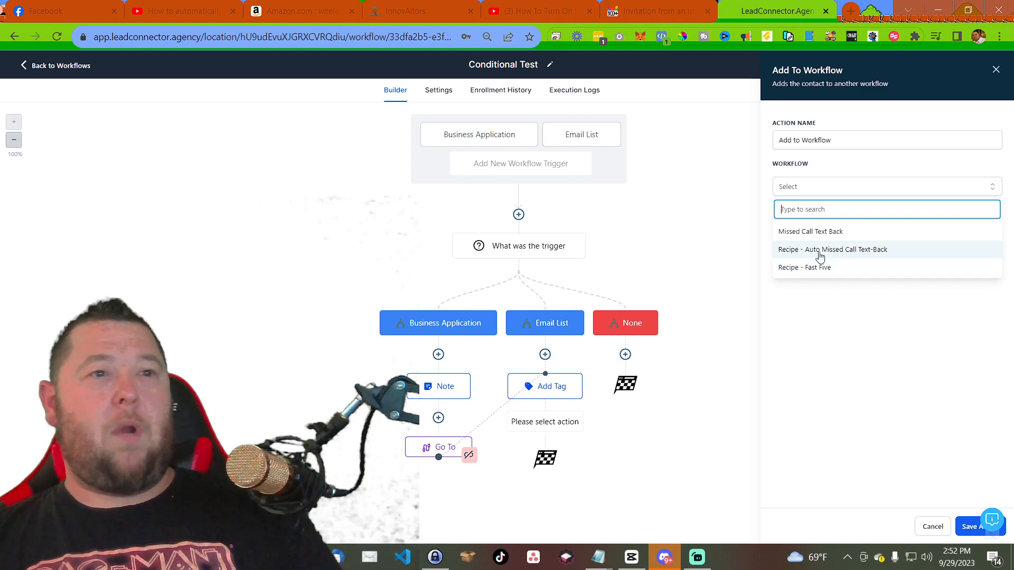
click(812, 269)
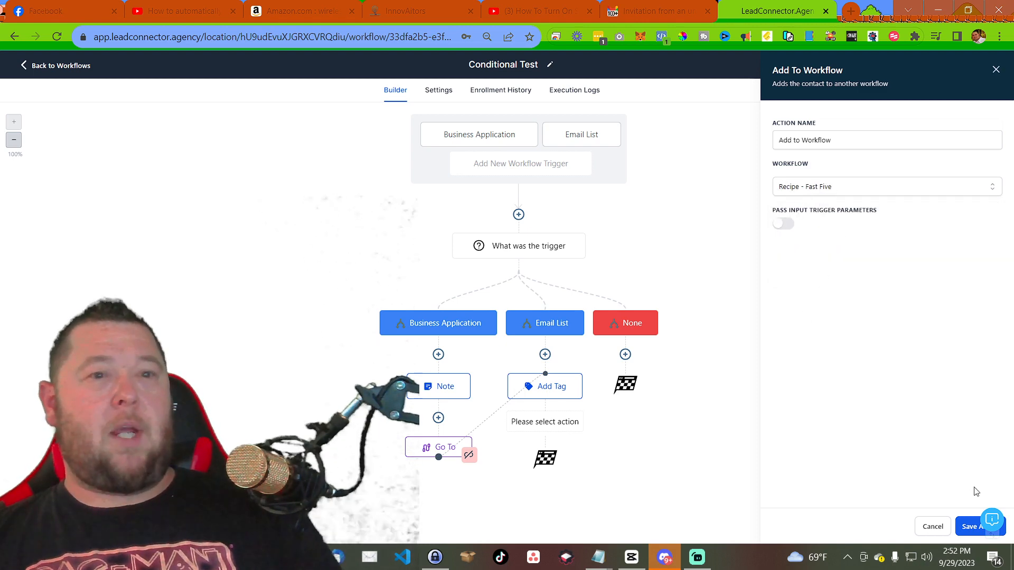
click(971, 527)
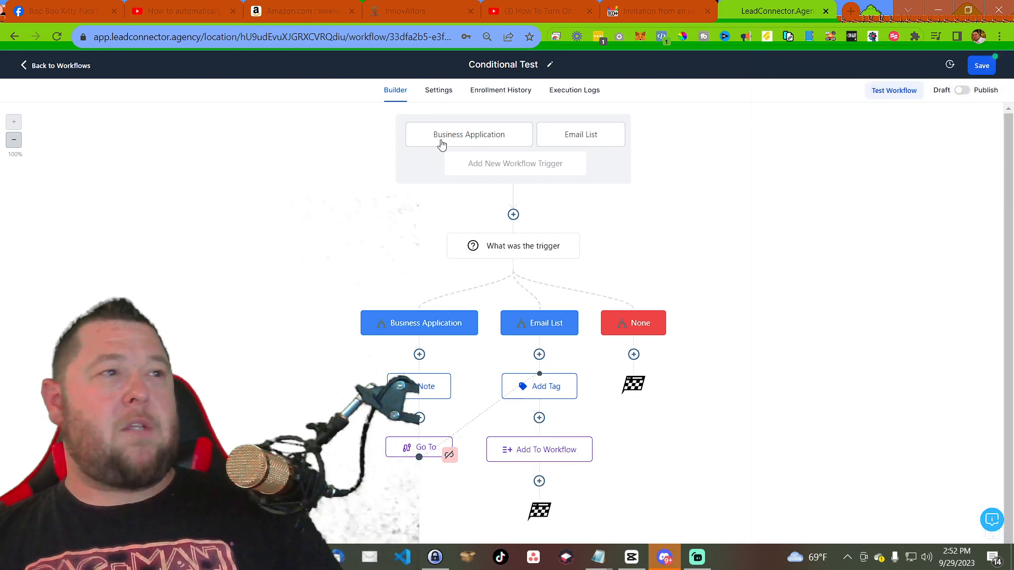